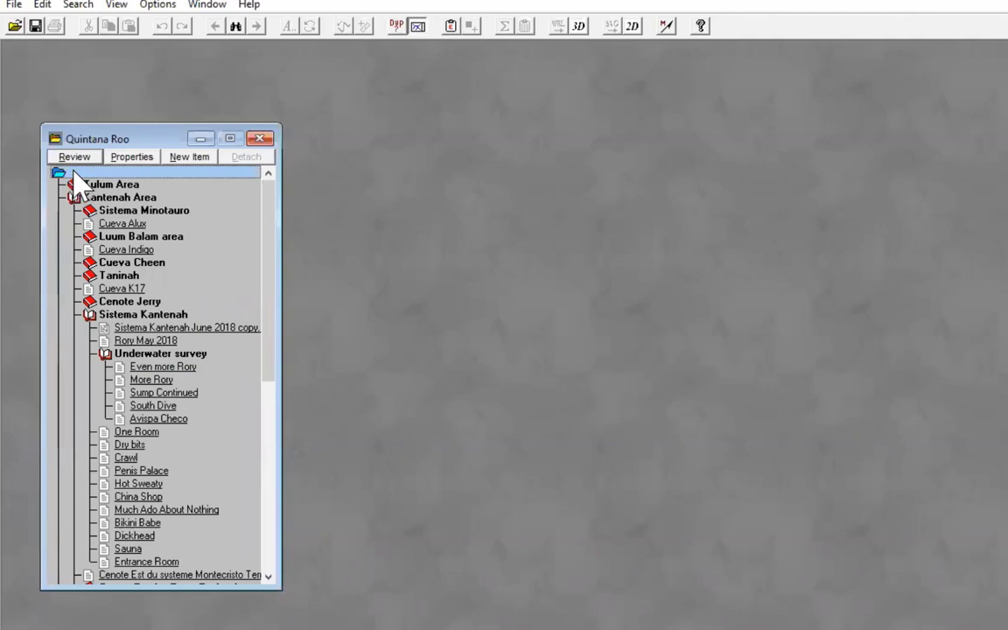
Step: Review the Quintana Roo project's general properties and geographical reference, displaying the reference coordinates in decimal degrees
left_click(137, 159)
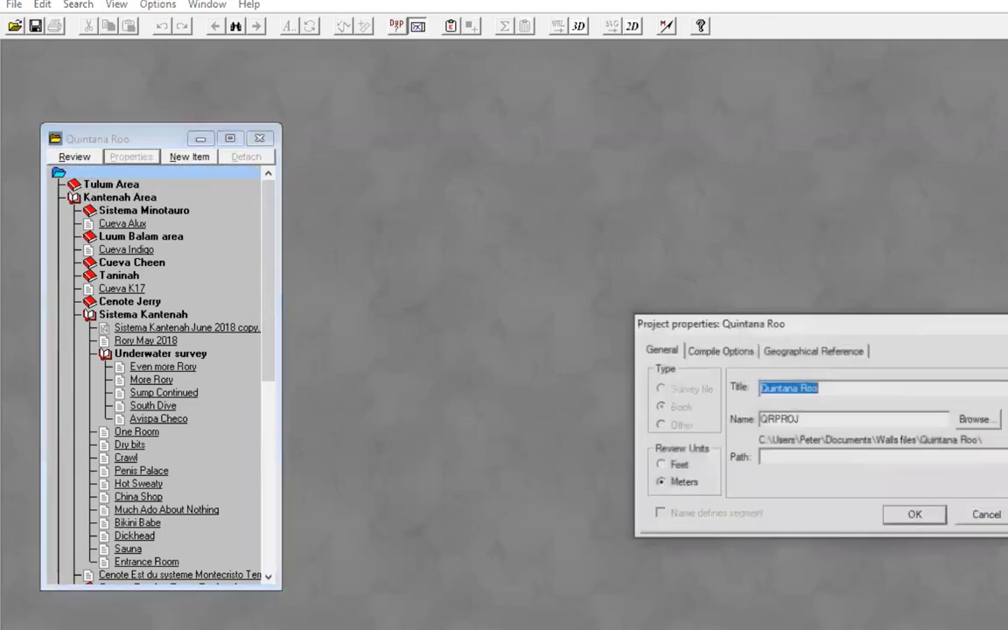
left_click_drag(881, 323, 708, 184)
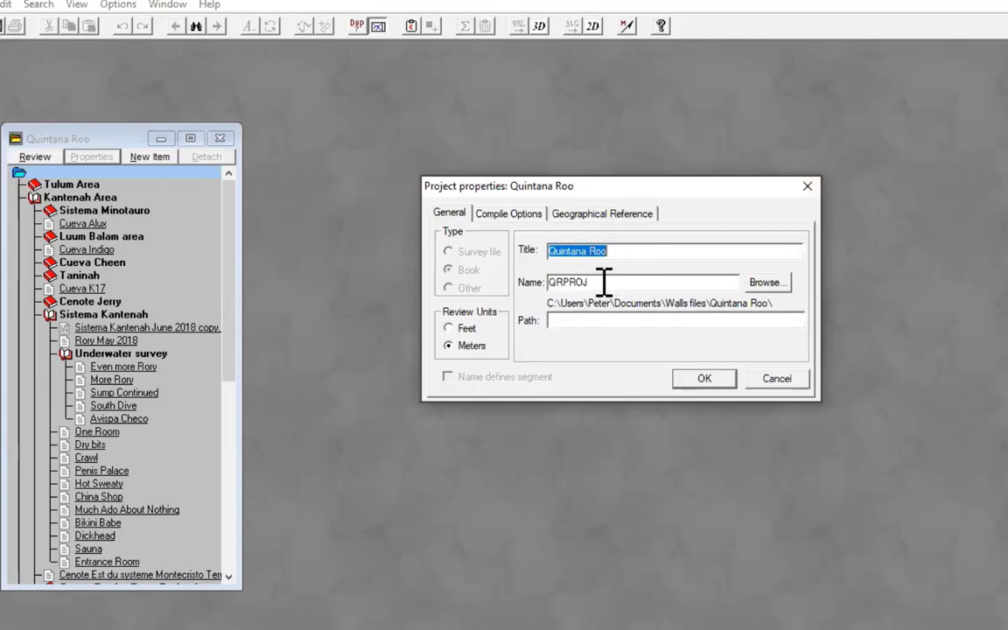
left_click(629, 283)
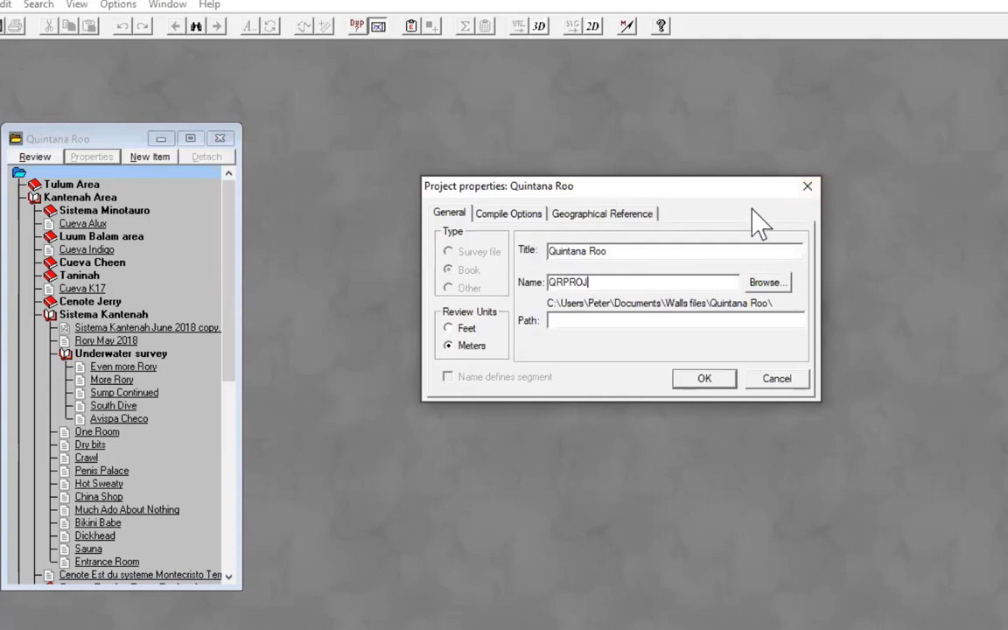
left_click(599, 216)
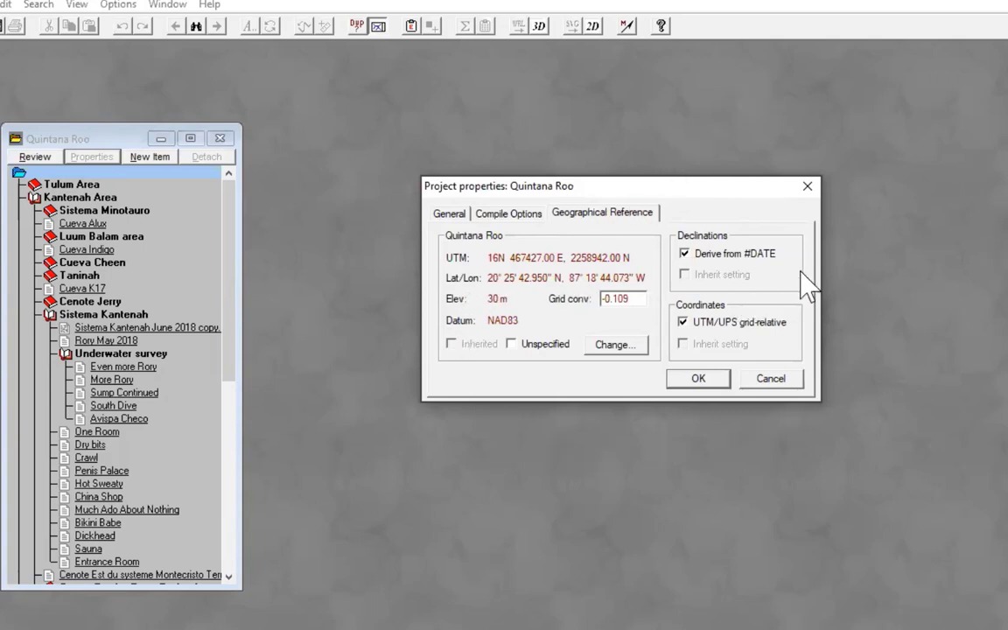
left_click(604, 345)
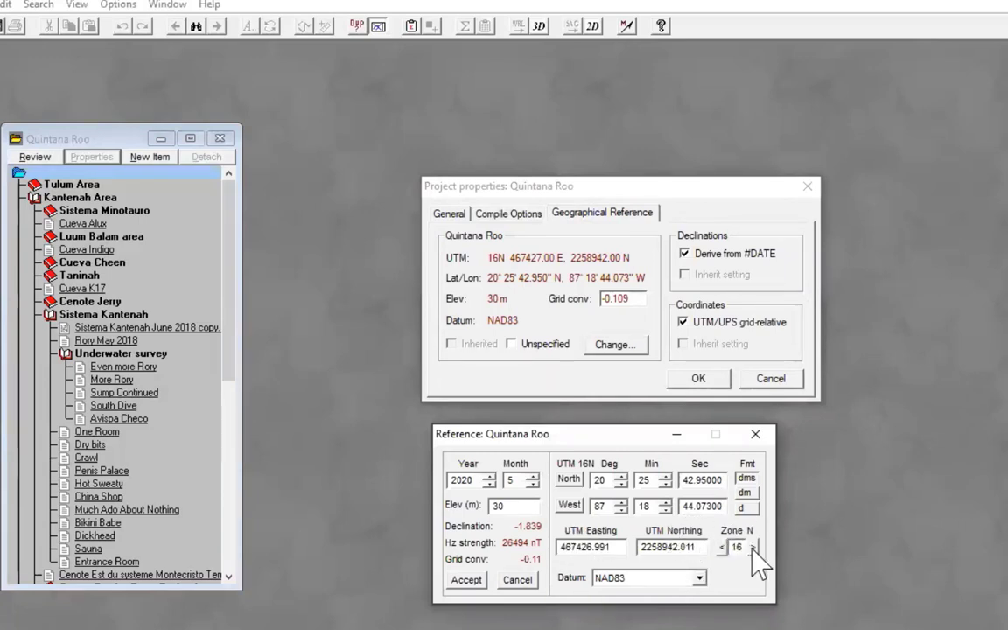
left_click(744, 508)
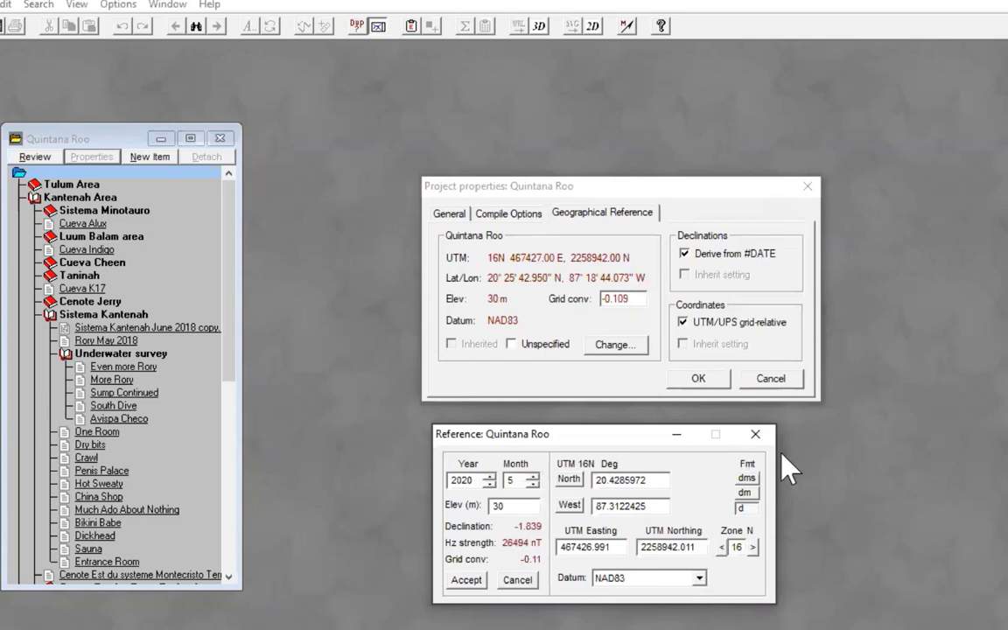
left_click(808, 187)
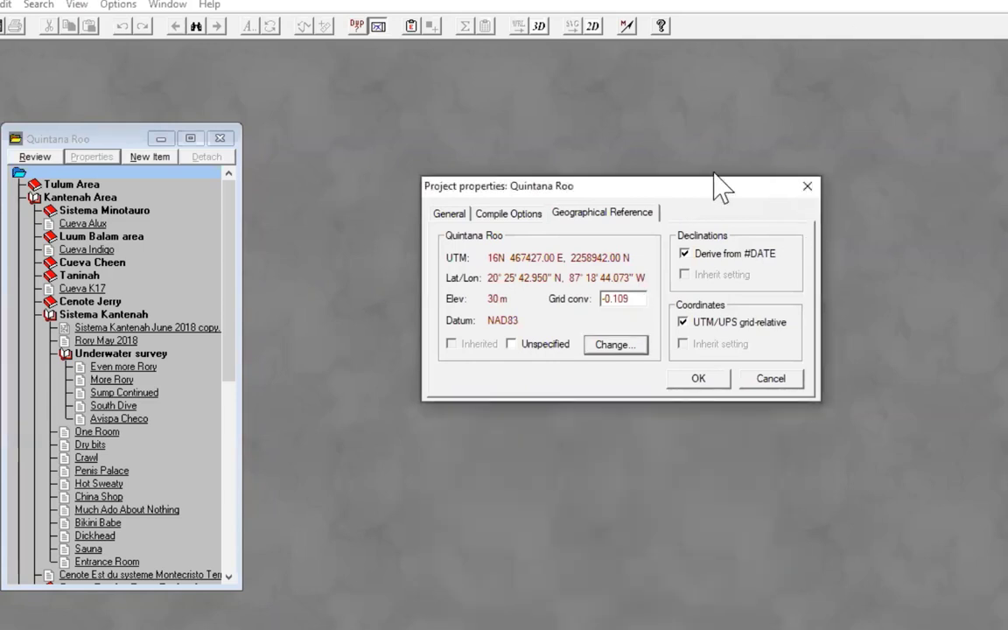
Step: Close the Quintana Roo project and start a new project with the file name NEWPR
left_click(220, 138)
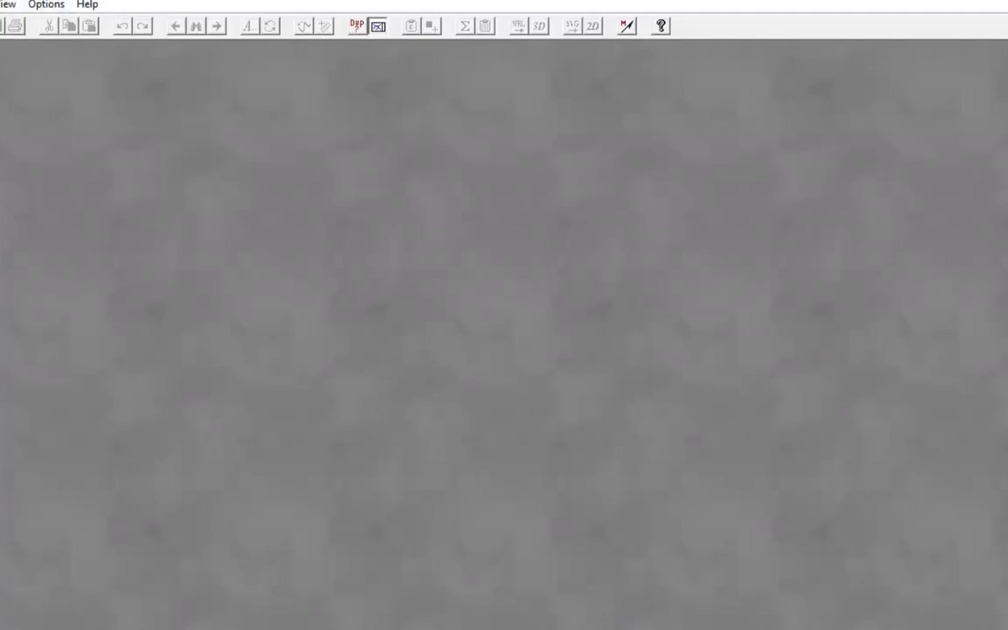
left_click(0, 4)
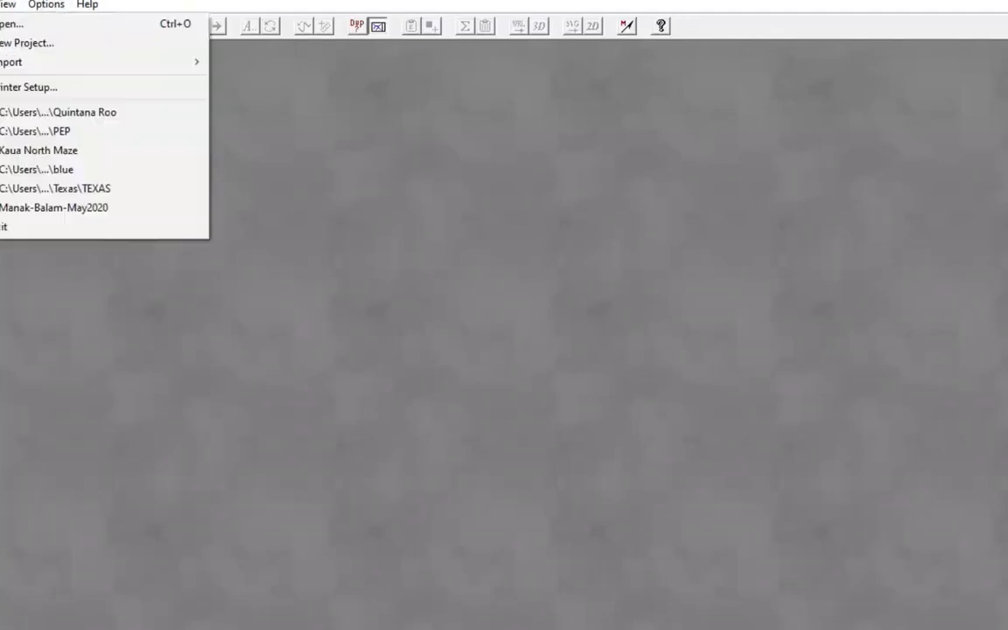
left_click(17, 44)
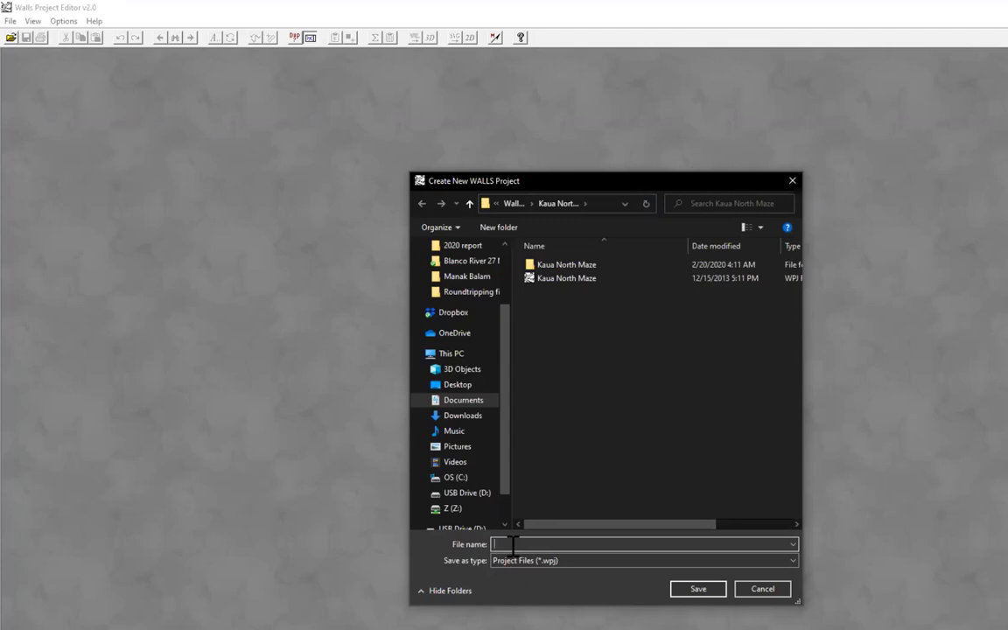
type("NEWPR")
Step: Create a folder called New Project inside Walls files and save the new project file in it
left_click(515, 206)
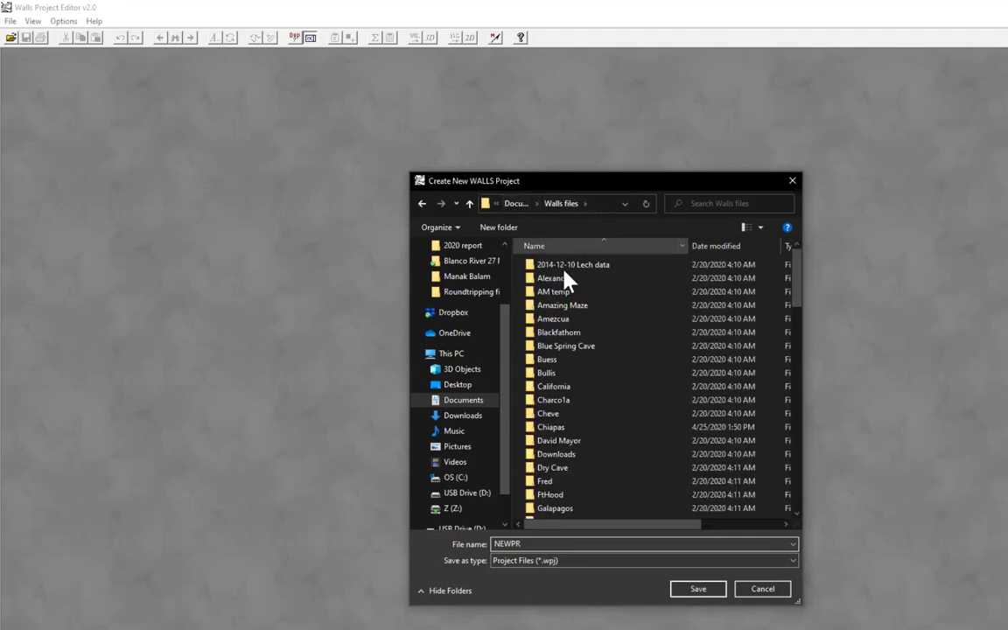
left_click(500, 228)
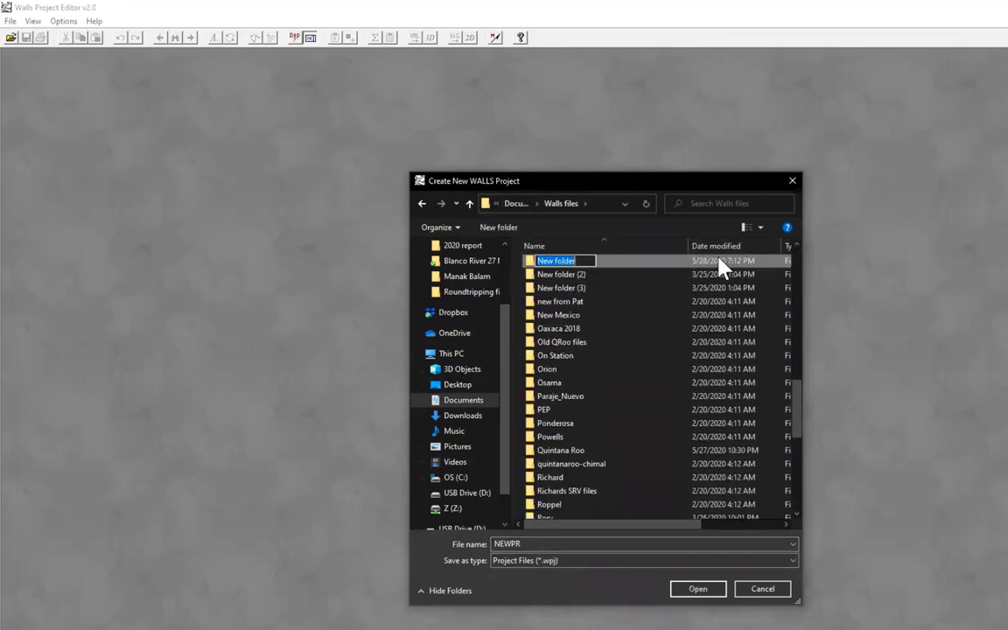
key("BackSpace")
type("nEW")
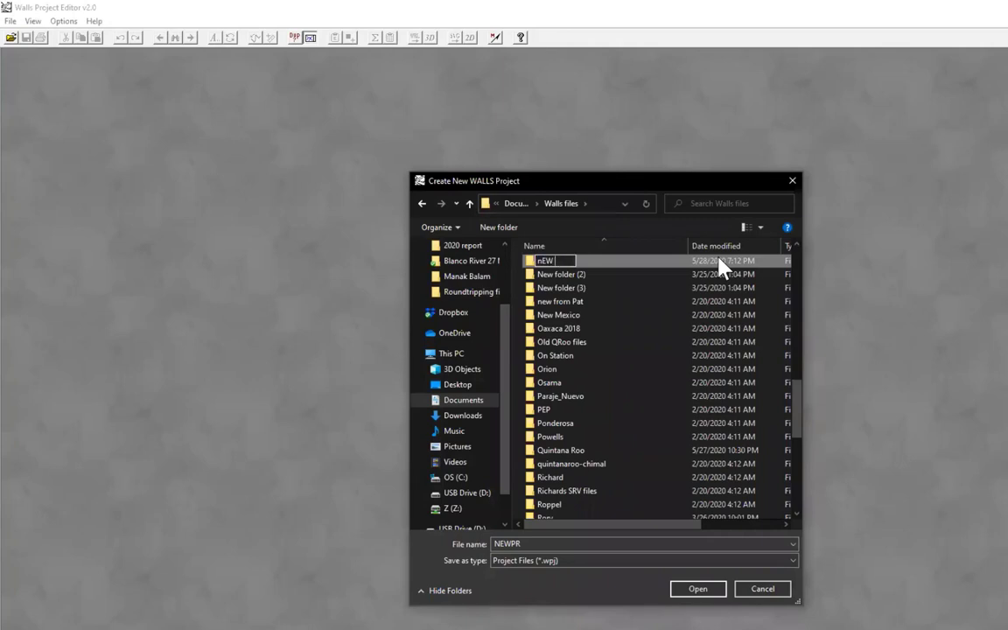
type(" pROJECT")
key("BackSpace")
key("BackSpace")
key("BackSpace")
key("BackSpace")
key("BackSpace")
key("BackSpace")
key("BackSpace")
key("BackSpace")
key("BackSpace")
key("BackSpace")
key("BackSpace")
type("New Project")
left_click(691, 592)
left_click(697, 589)
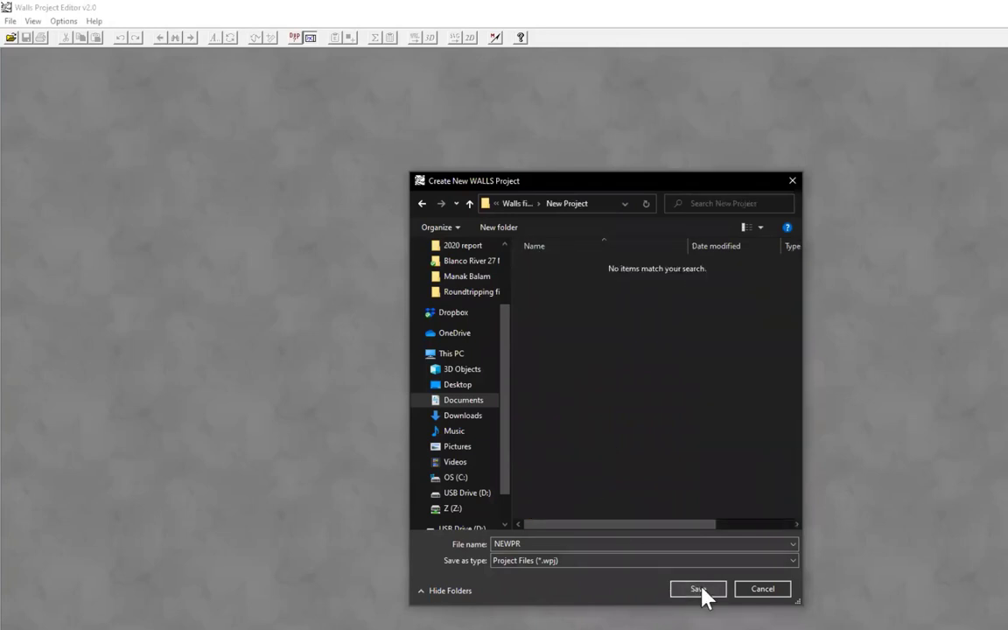
left_click(700, 591)
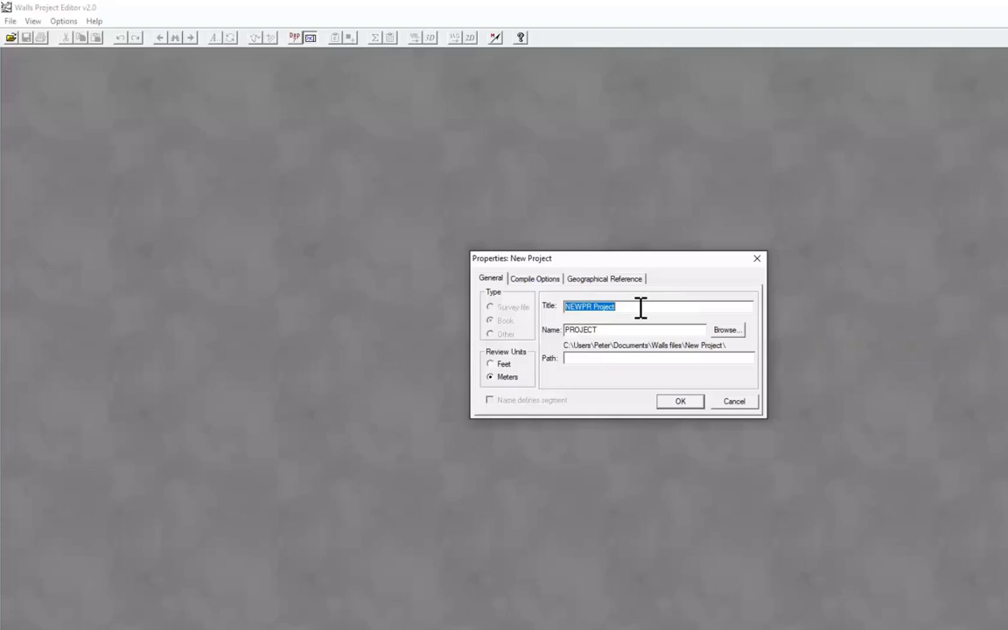
Step: Replace the project's name with NEWPR in its properties
left_click(623, 331)
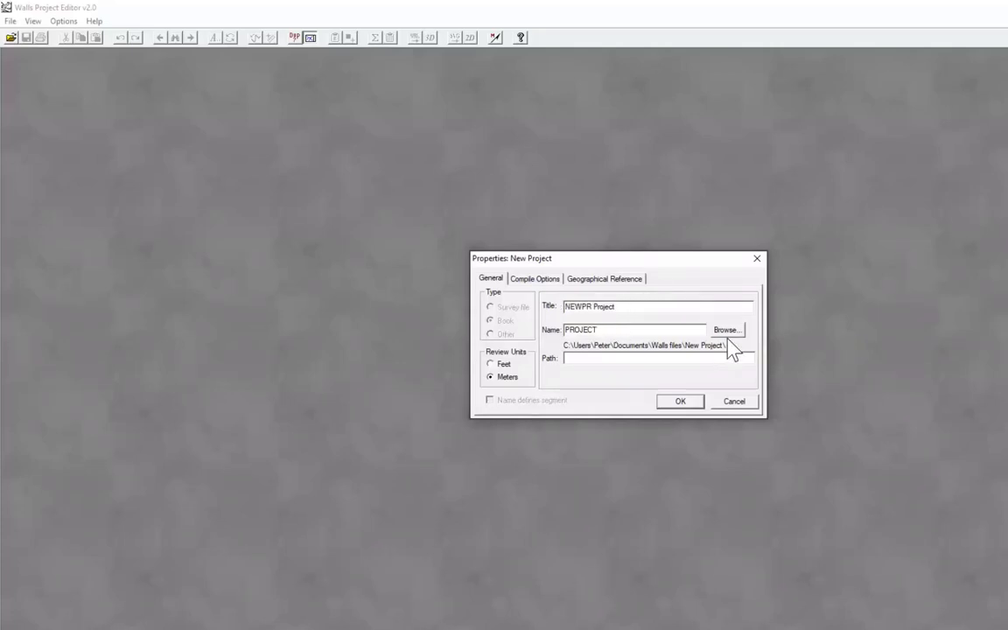
key("BackSpace")
key("BackSpace")
key("BackSpace")
key("BackSpace")
key("BackSpace")
key("BackSpace")
key("BackSpace")
type("NEWPR")
Step: Set the project title to "SACS sample project" and accept the properties
left_click(635, 305)
key("BackSpace")
key("BackSpace")
key("BackSpace")
key("BackSpace")
key("BackSpace")
key("BackSpace")
key("BackSpace")
key("BackSpace")
key("BackSpace")
key("BackSpace")
key("BackSpace")
key("BackSpace")
key("BackSpace")
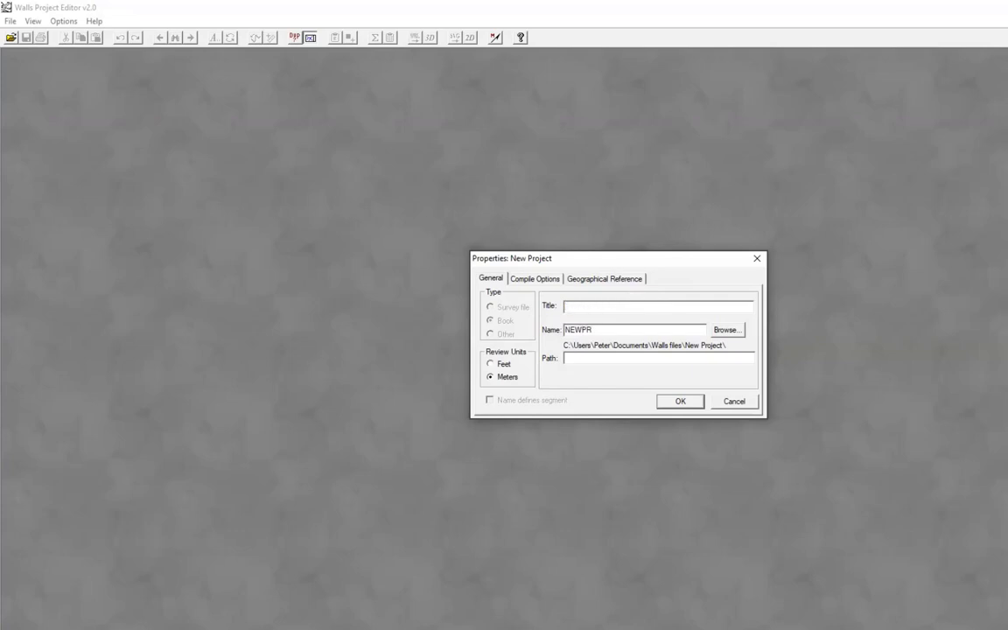
type("NEW")
key("BackSpace")
key("BackSpace")
key("BackSpace")
type("sa")
key("BackSpace")
key("BackSpace")
type("SACS sample project")
left_click(614, 332)
left_click(687, 408)
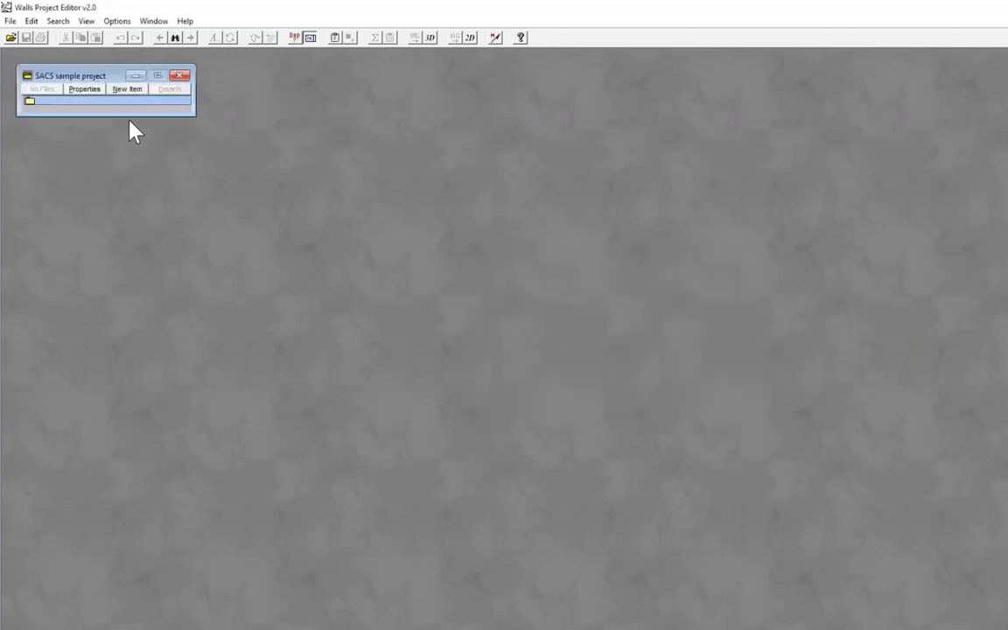
Step: Enlarge the project window and add a book titled "Ensenada area caves" with the name ENSEN
left_click_drag(130, 116, 142, 278)
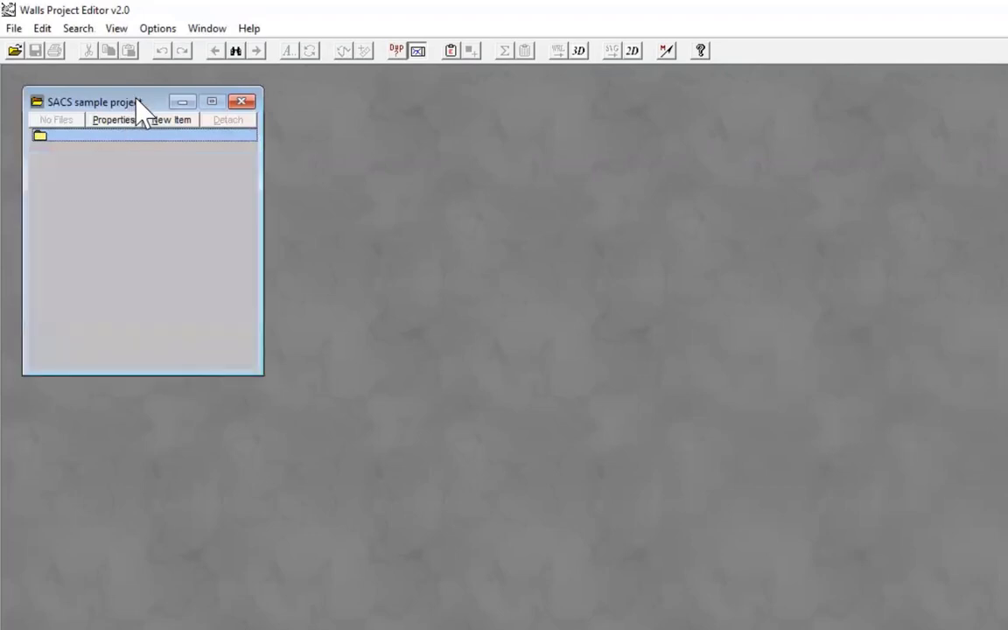
left_click_drag(138, 109, 301, 183)
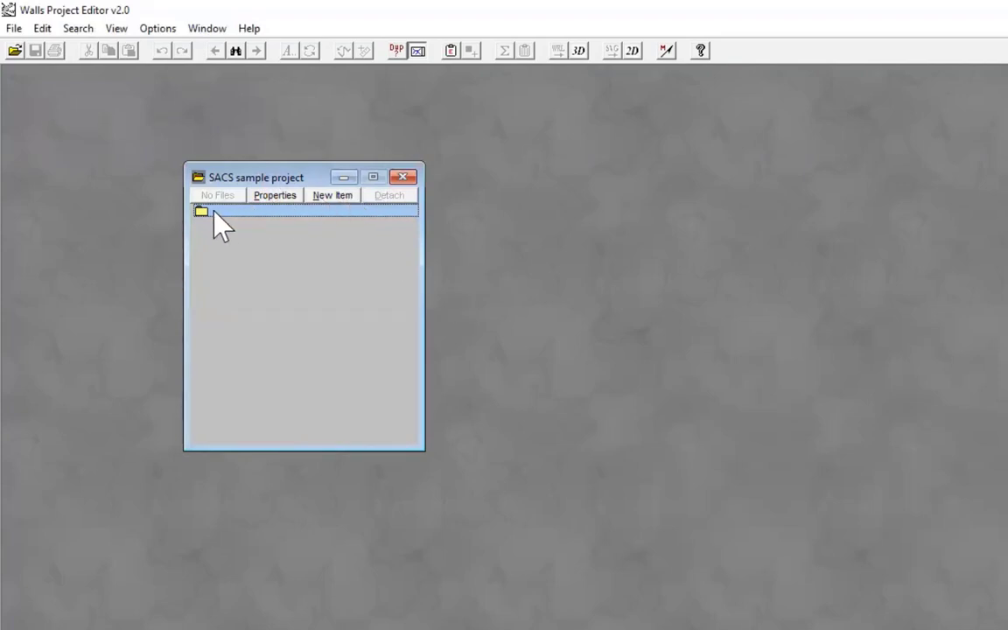
left_click(346, 196)
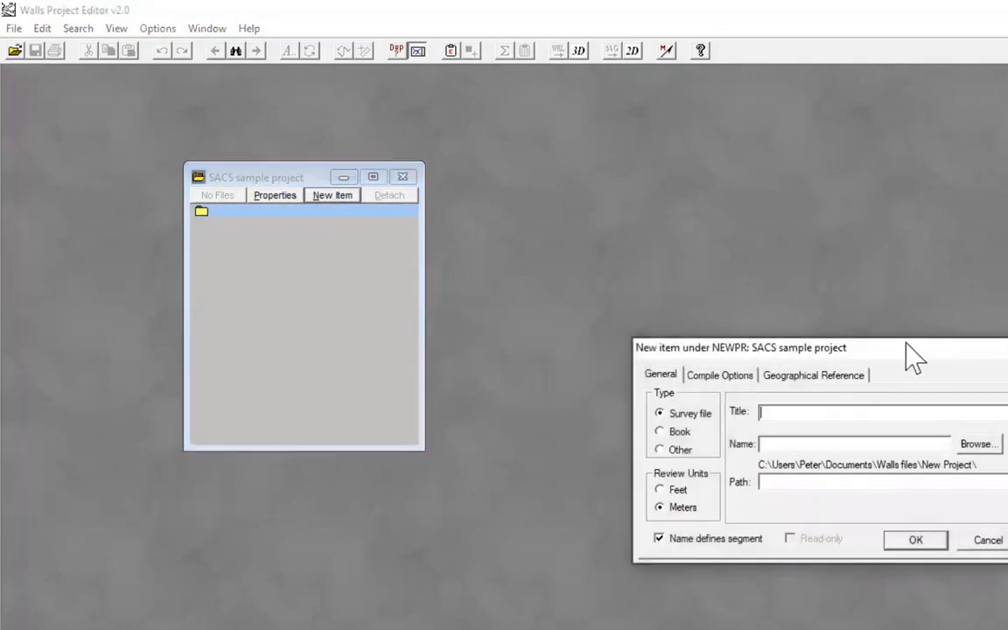
left_click_drag(910, 354, 911, 258)
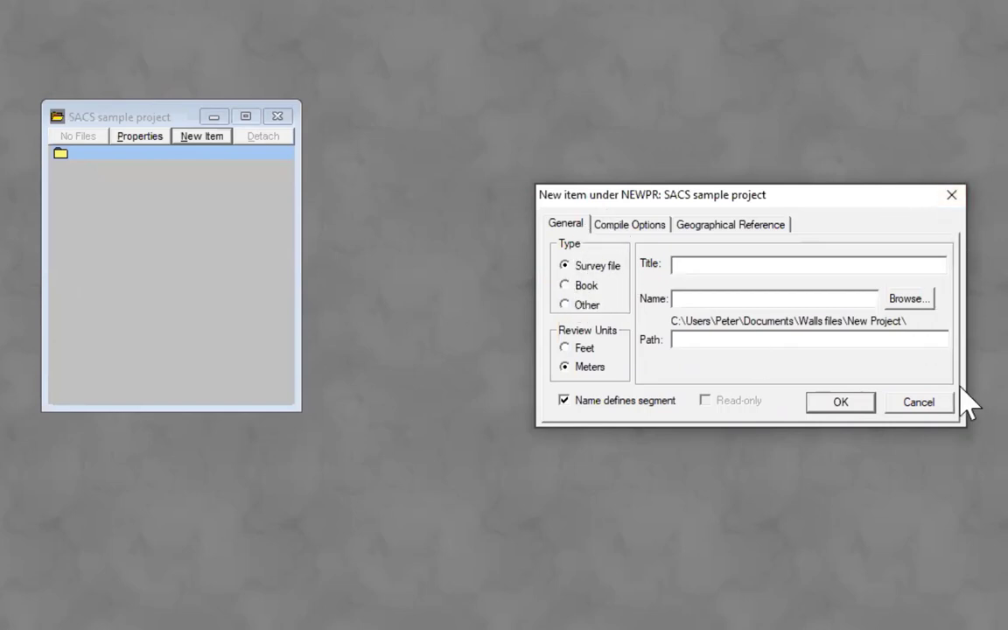
left_click(566, 286)
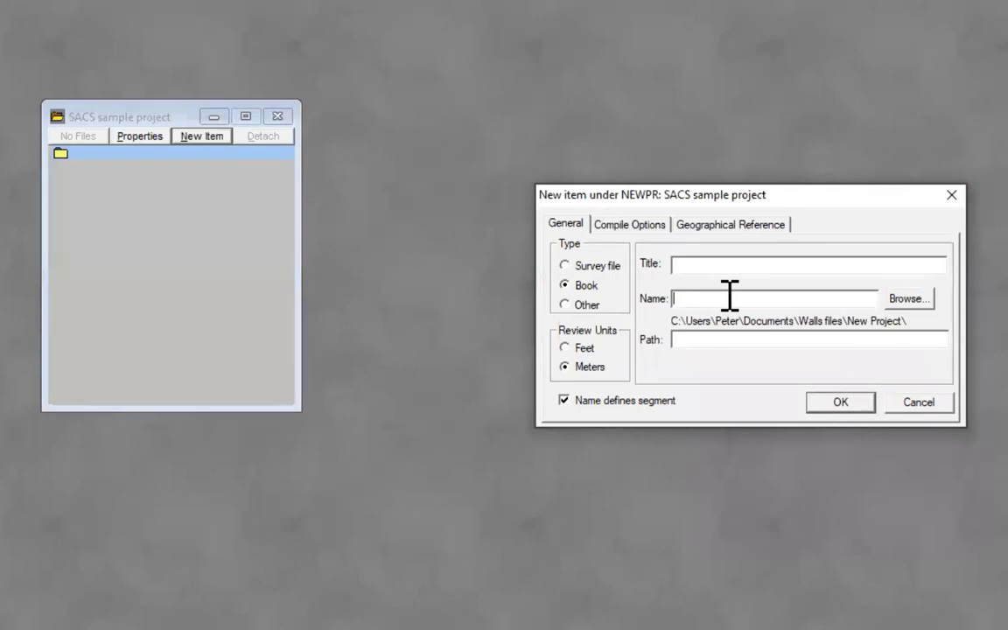
type("ENSEN")
left_click(691, 265)
type("Ensenada ")
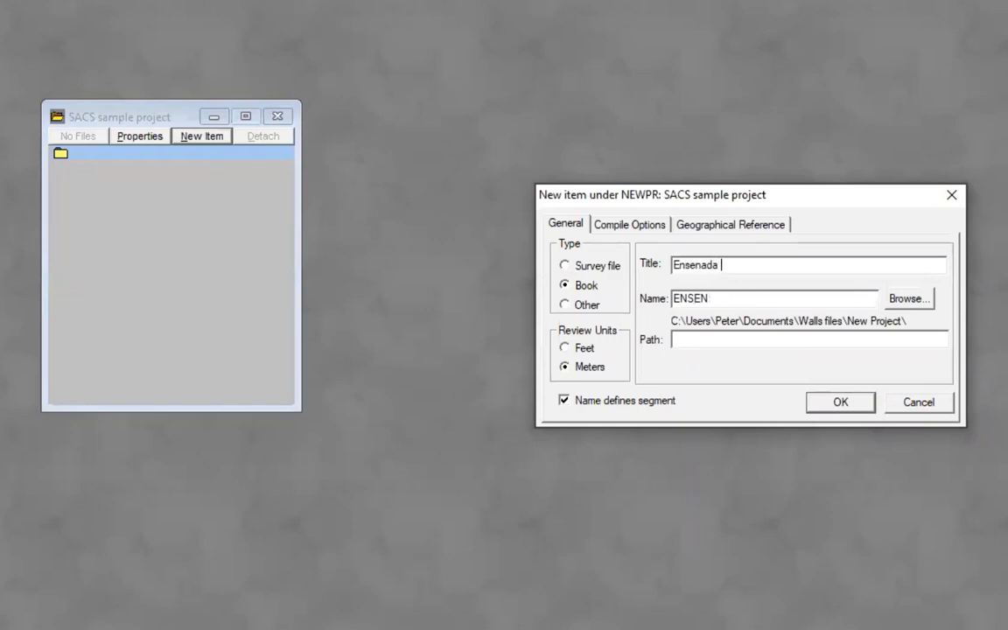
type("area caves")
left_click(840, 401)
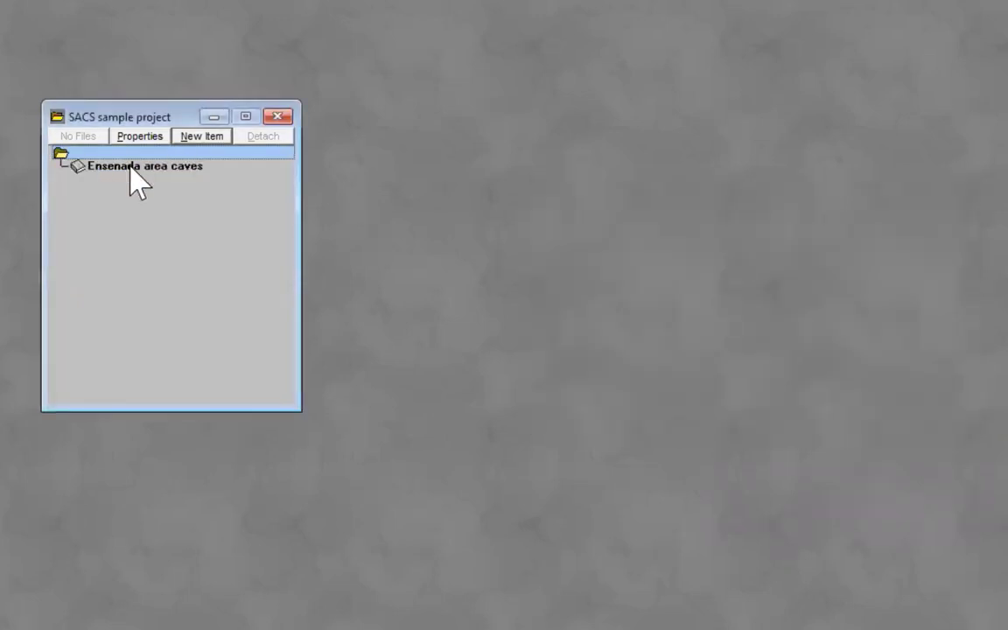
Step: Add a survey file titled "Casas de las Sagradas" with the name SAGR under the Ensenada area caves book
left_click(132, 168)
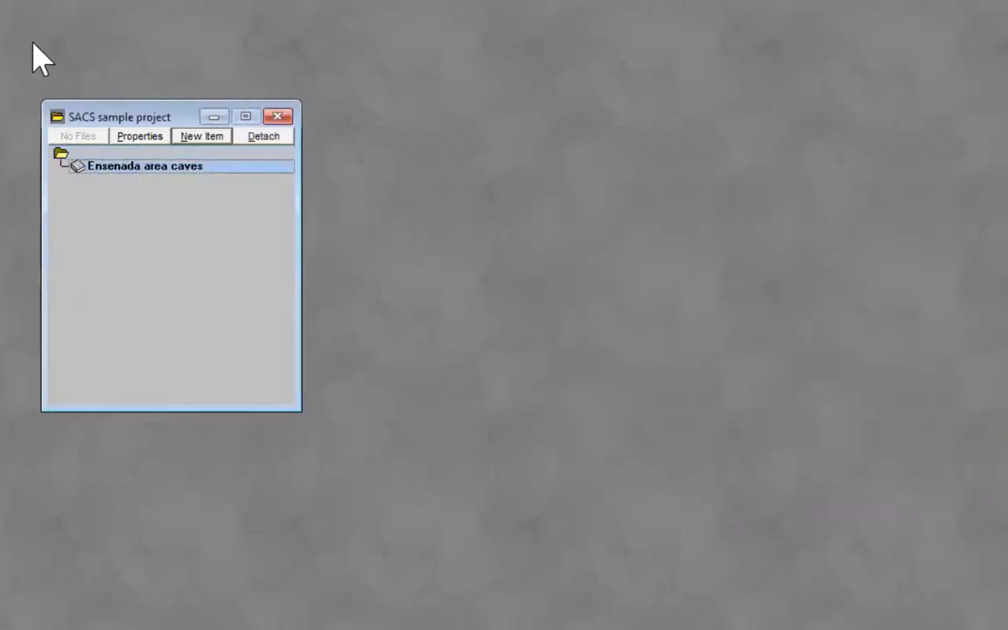
left_click(220, 140)
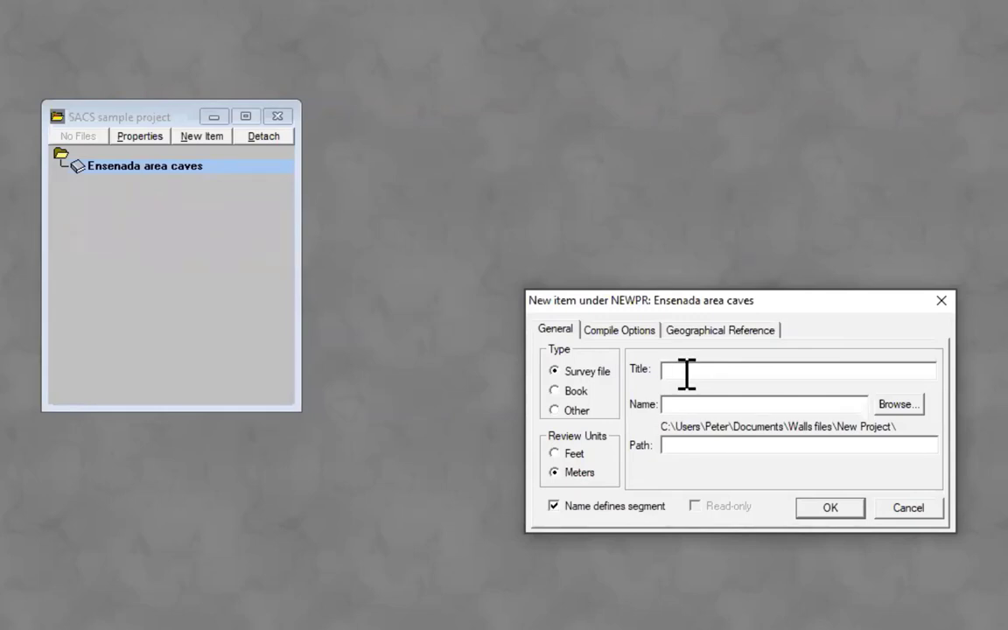
type("Casas de las Sagradas")
left_click(682, 407)
type("SAGR")
left_click(830, 508)
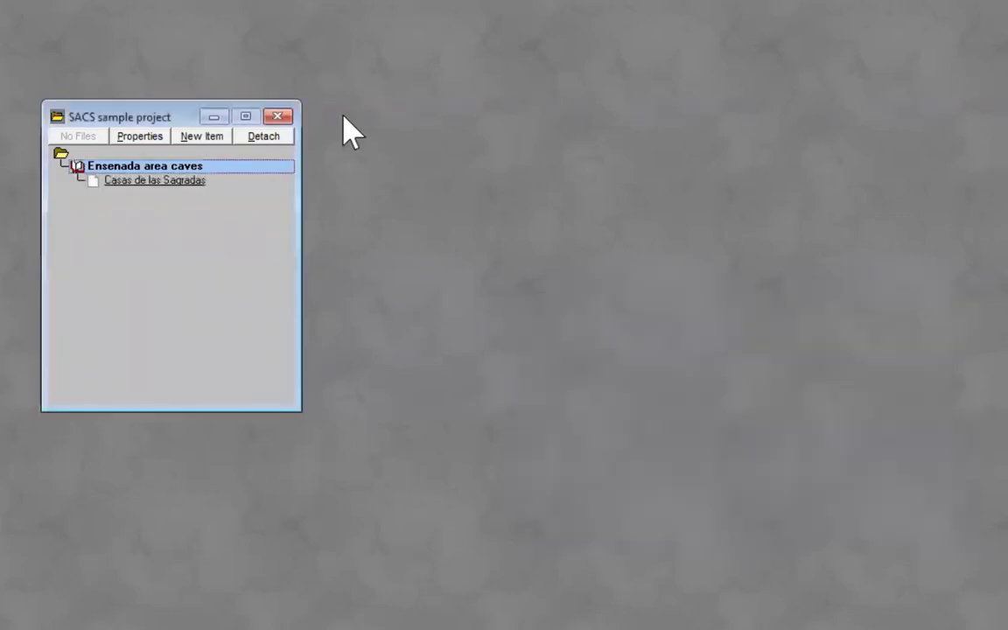
Step: Open the Casas de las Sagradas survey file and enter the line "#date 2020-03-16"
left_click(170, 181)
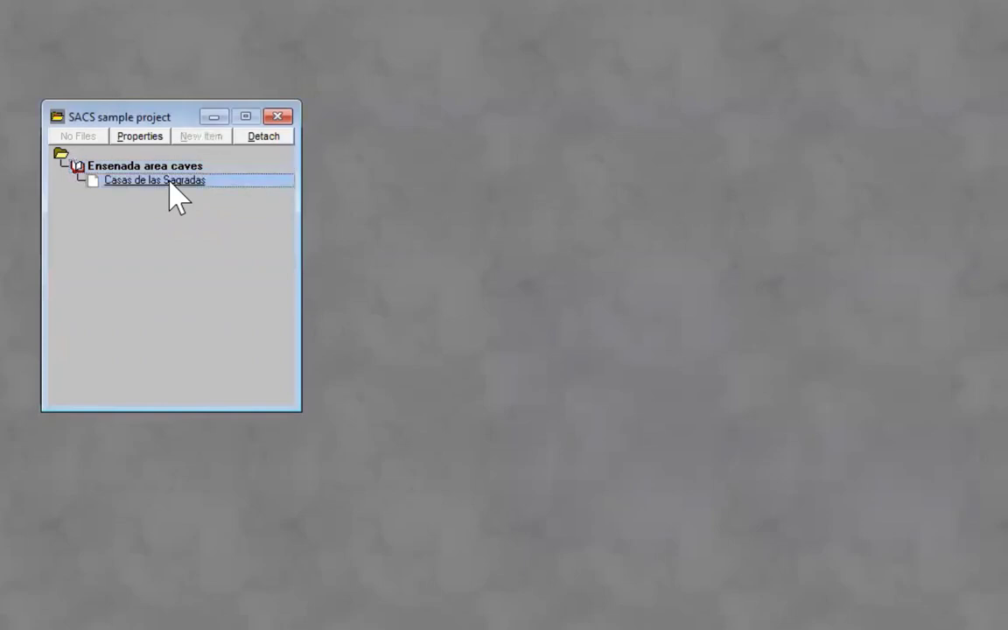
left_click(165, 167)
left_click(169, 181)
double_click(194, 179)
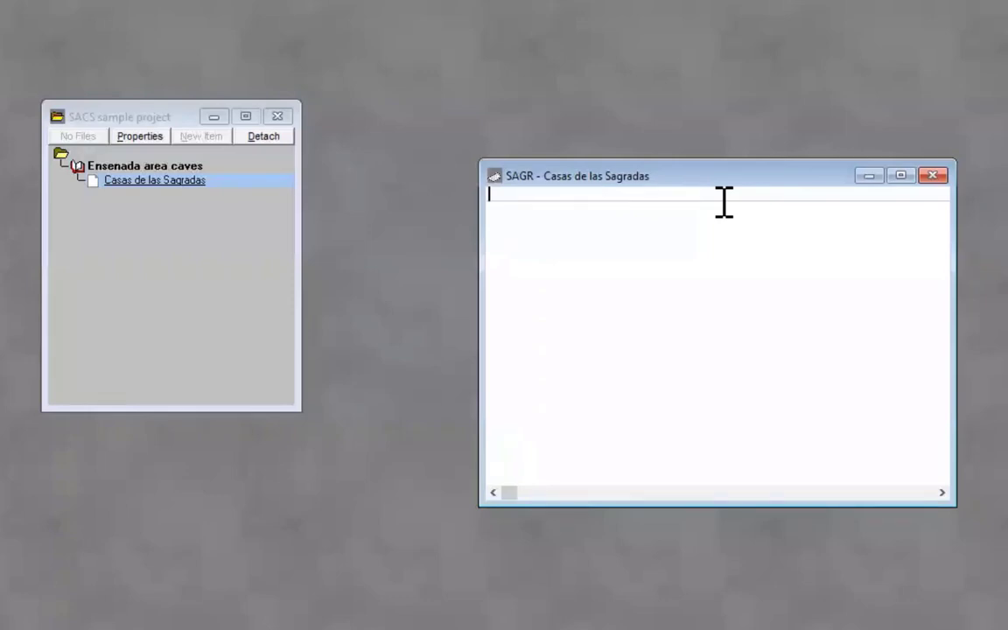
type("#date ")
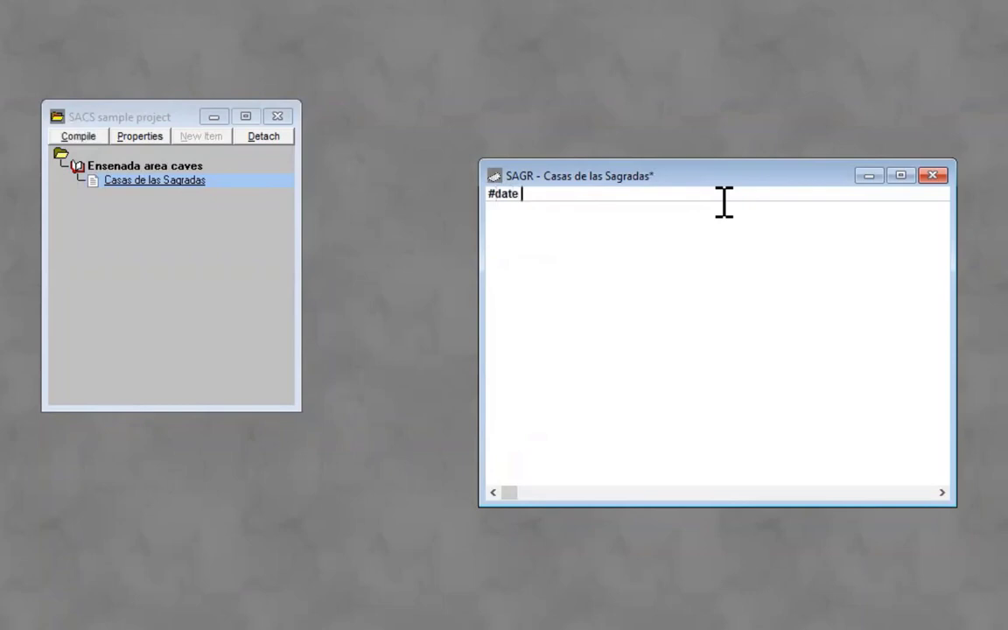
type("2020-03-16")
key("Return")
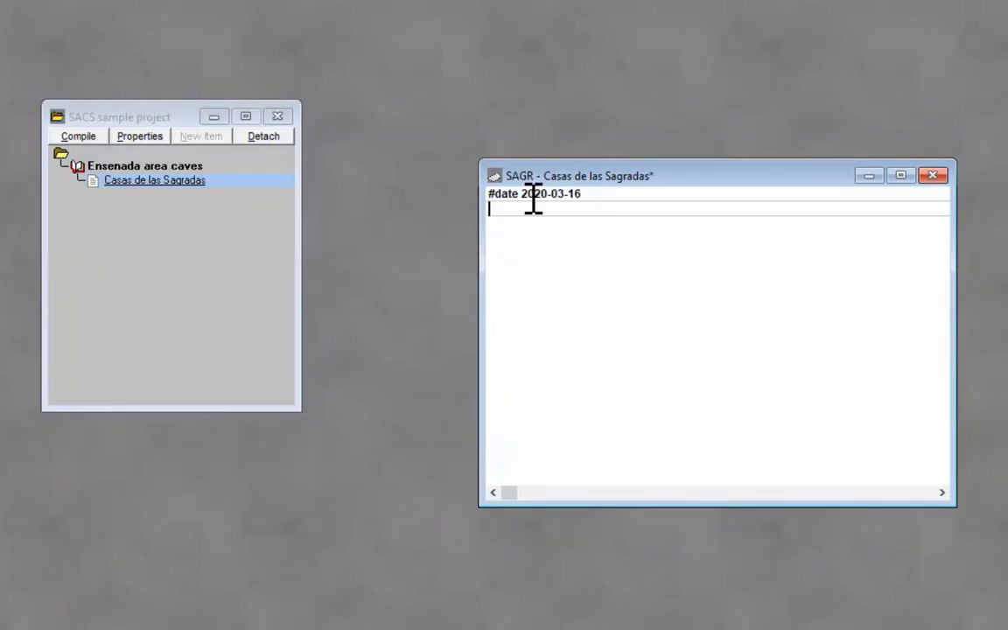
type("#fix 1")
key("alt+Tab")
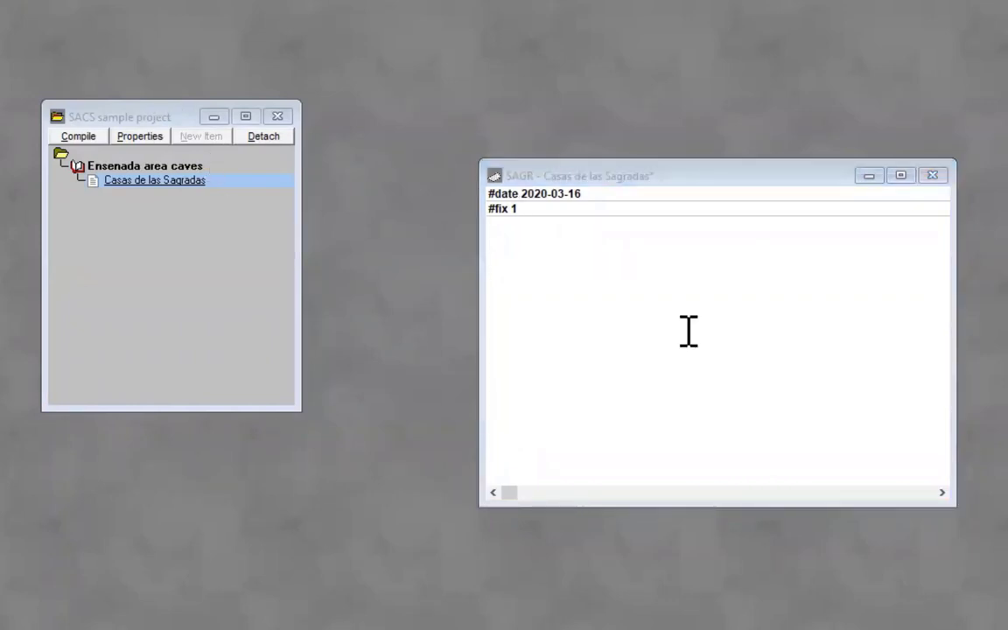
left_click(556, 210)
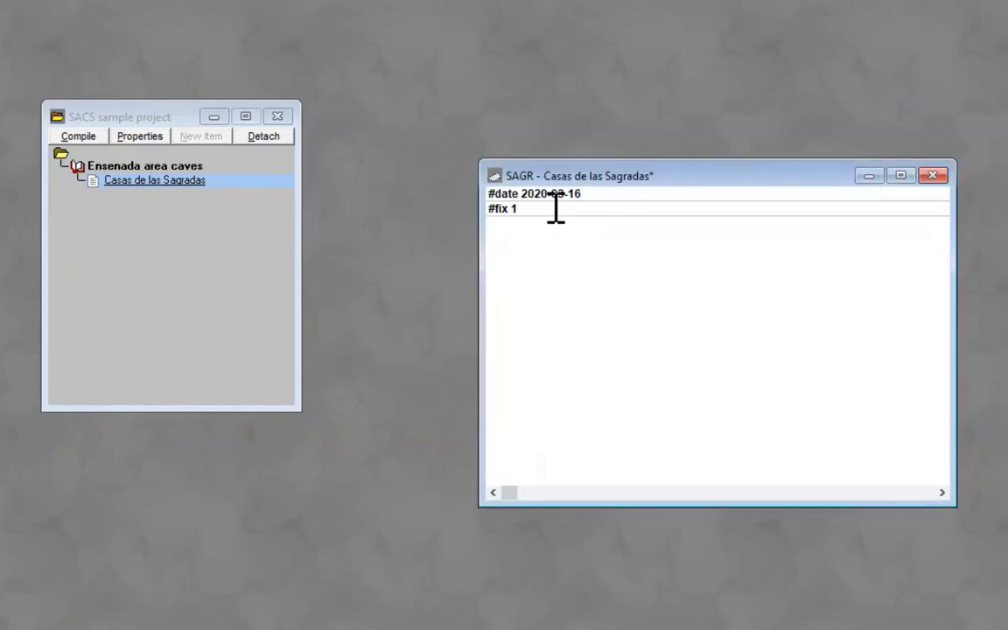
type("52")
type("941")
type("0")
type(" 350")
type("8031")
type("0")
double_click(556, 208)
left_click_drag(563, 209, 617, 208)
left_click(614, 208)
left_click_drag(611, 209, 623, 213)
left_click(636, 208)
key("Return")
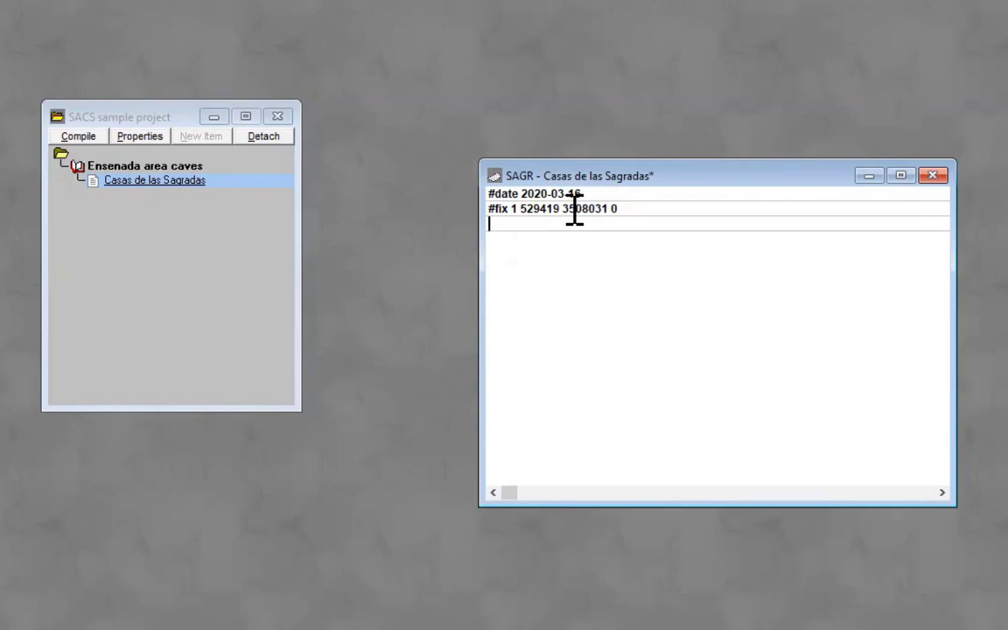
Step: Add the line "#units order=dav" and enter the shot from station 1 to 2 with distance 10.87, azimuth 309.9 and inclination -1.6
type("#units order=dav")
key("Return")
type("1")
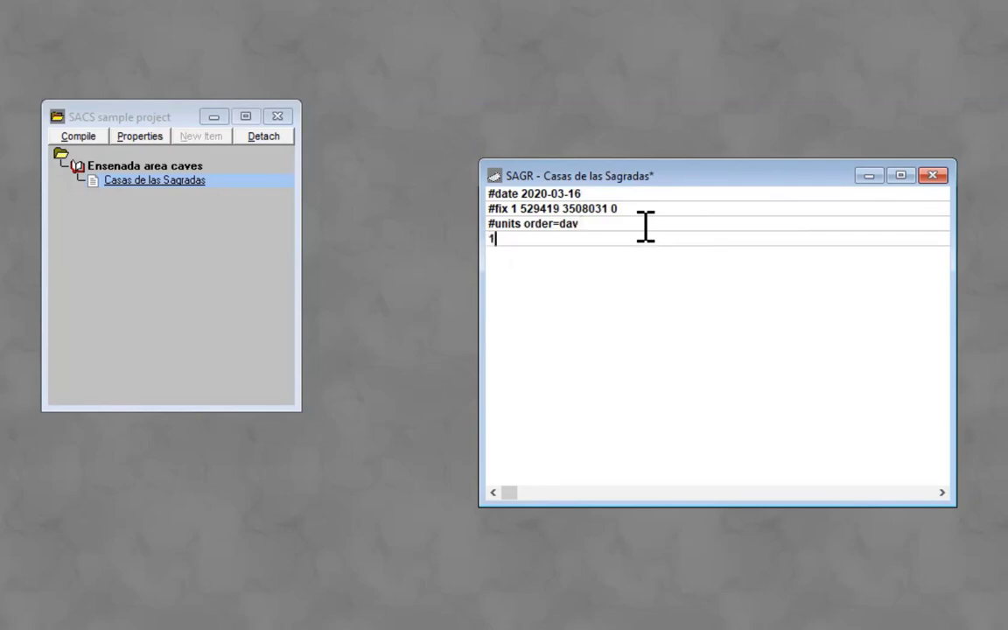
key("Tab")
type("2")
key("Tab")
type("10.87")
key("Tab")
type("309.9")
key("Tab")
type("-1.6")
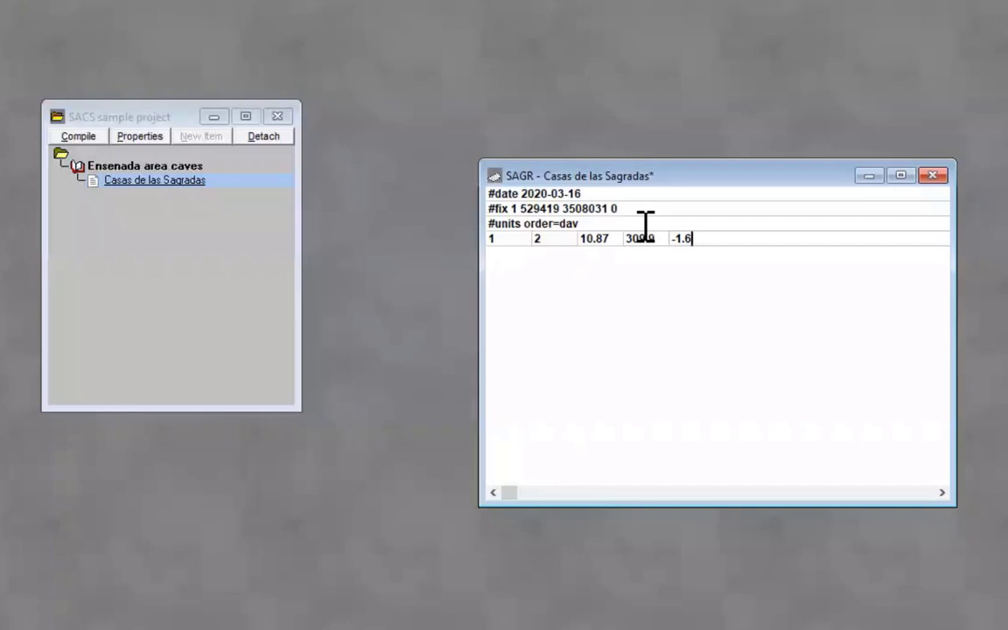
key("Tab")
key("Return")
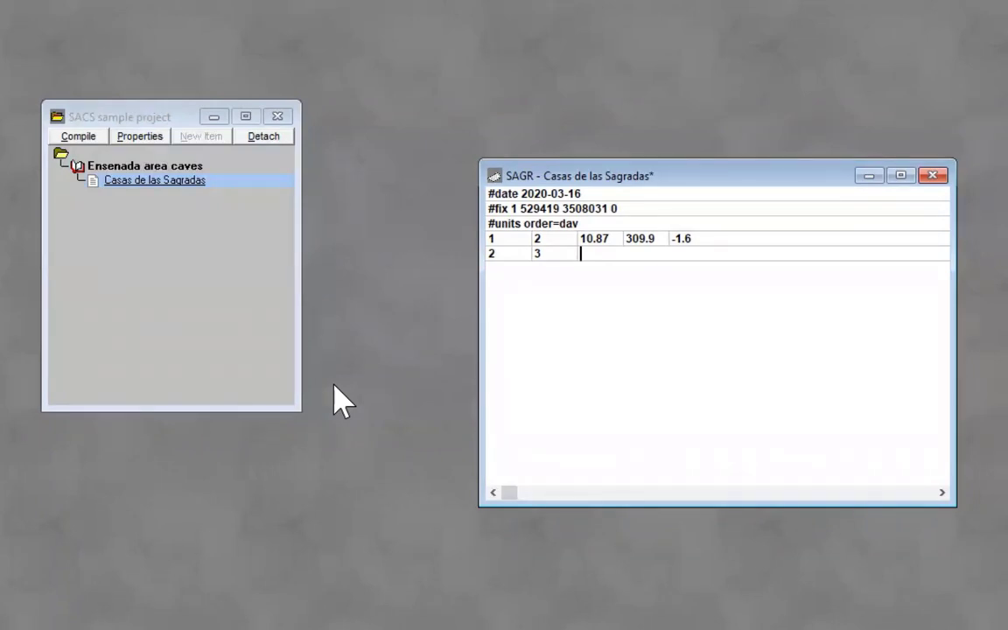
Step: Enter the shot from station 2 to 3 with distance 5.68, azimuth 344.4 and inclination -.5
type("5.68")
key("Tab")
type("344.4")
key("Tab")
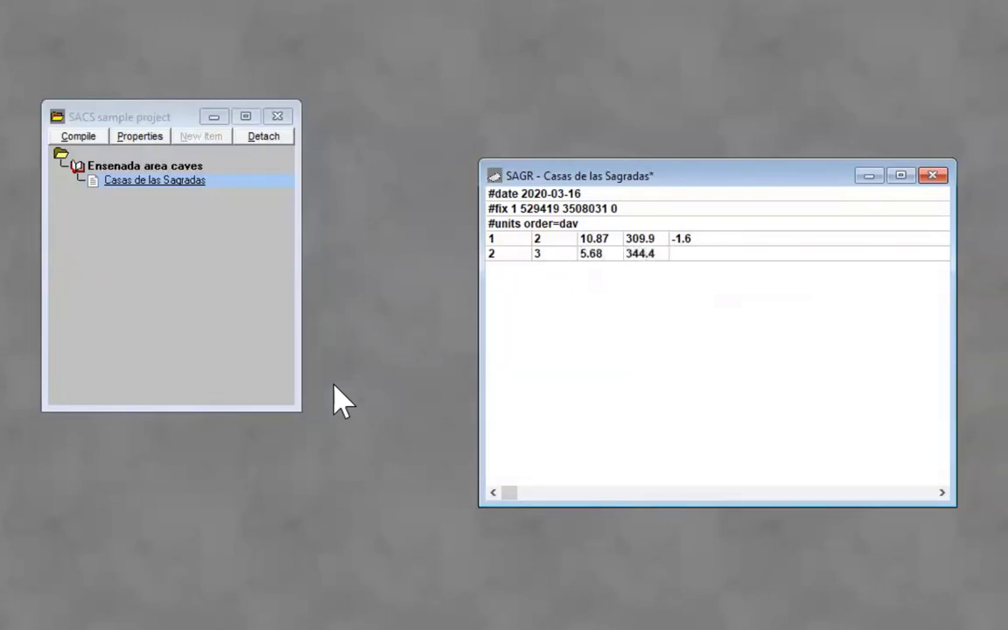
type("-.5")
key("Return")
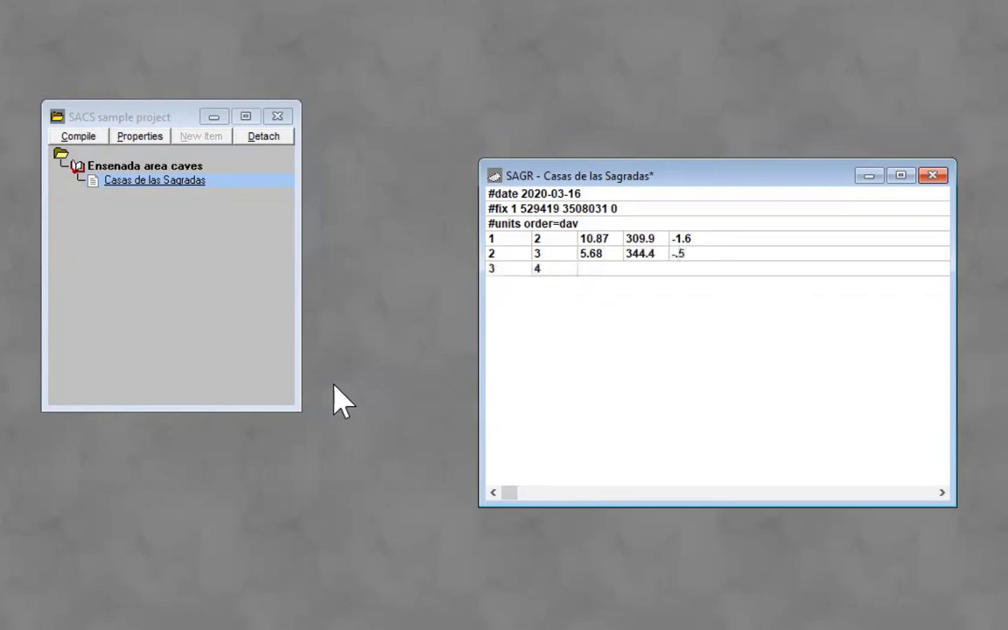
Step: Enter the shot from station 3 to 4 with distance 4.56, azimuth 7.6 and inclination 15.4, and save the survey file
type("4.56")
key("Tab")
type("7.6")
key("Tab")
type("15.4")
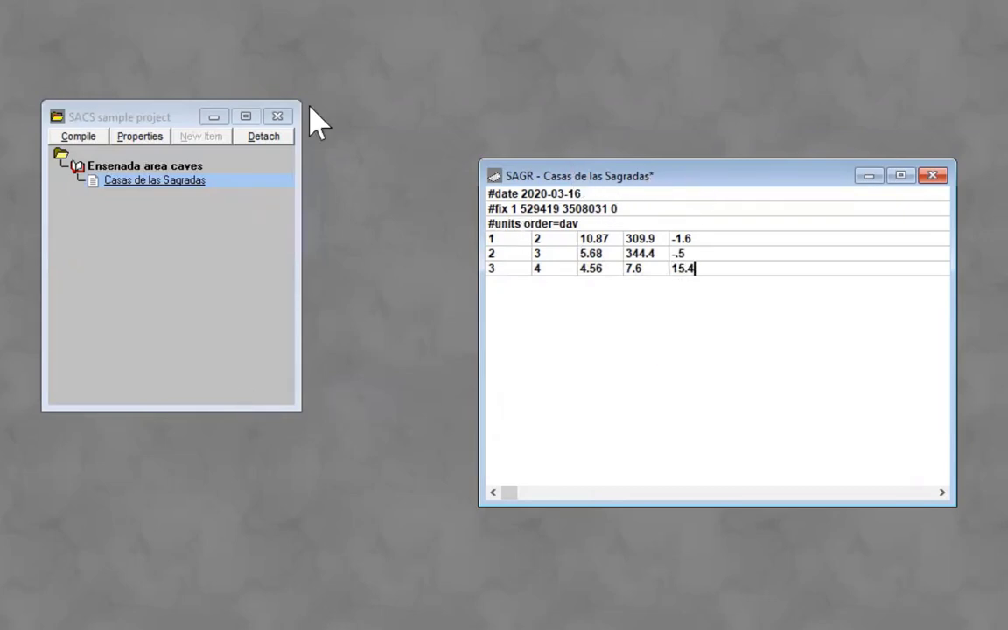
key("ctrl+s")
Step: Turn off Unspecified in the geographical reference of the project root's properties and switch the reference coordinates to decimal degrees
left_click(79, 152)
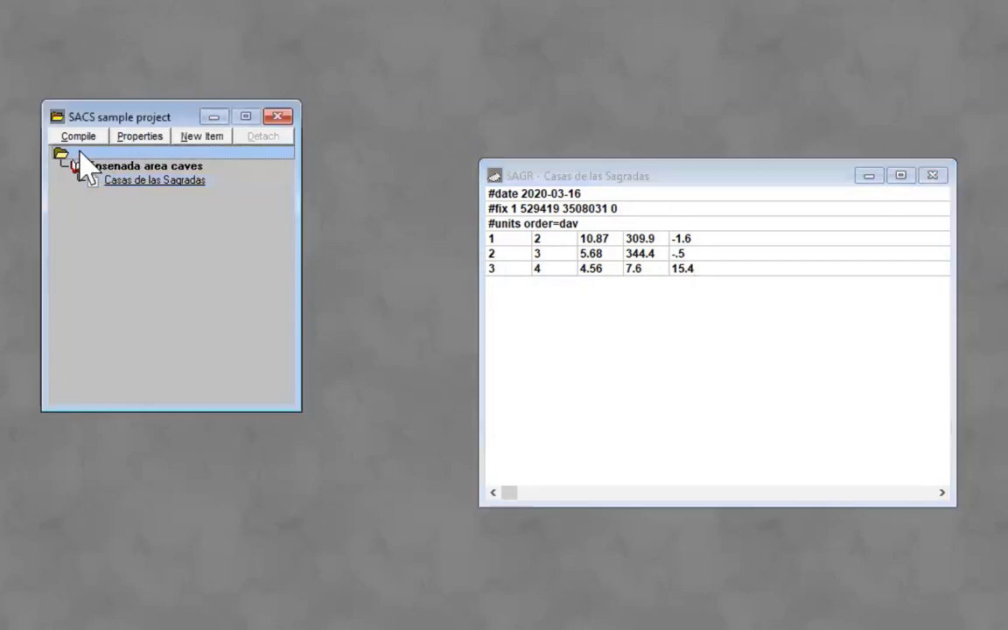
left_click(158, 140)
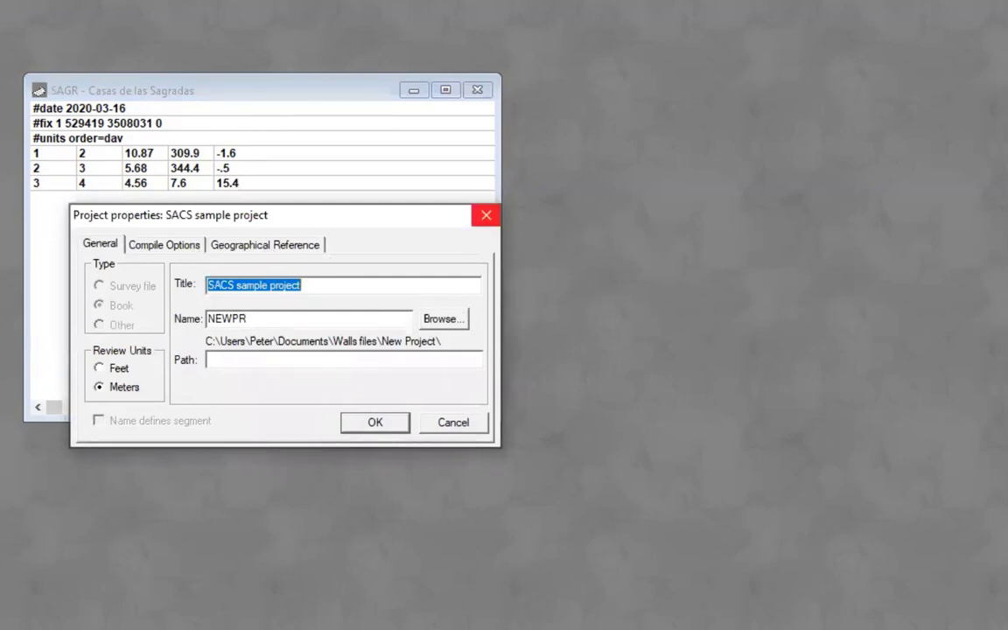
left_click(486, 214)
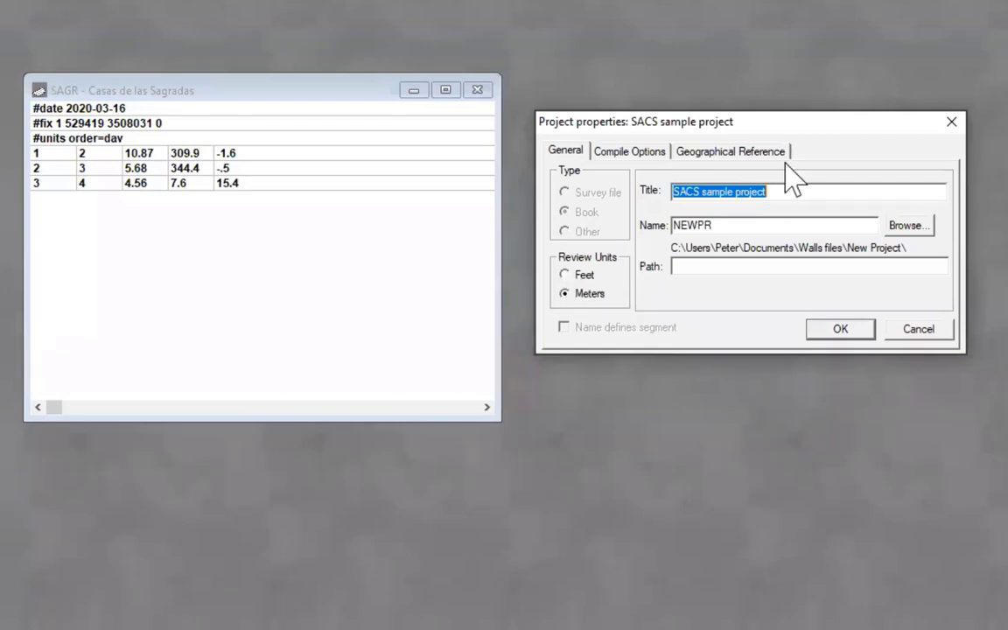
left_click(733, 152)
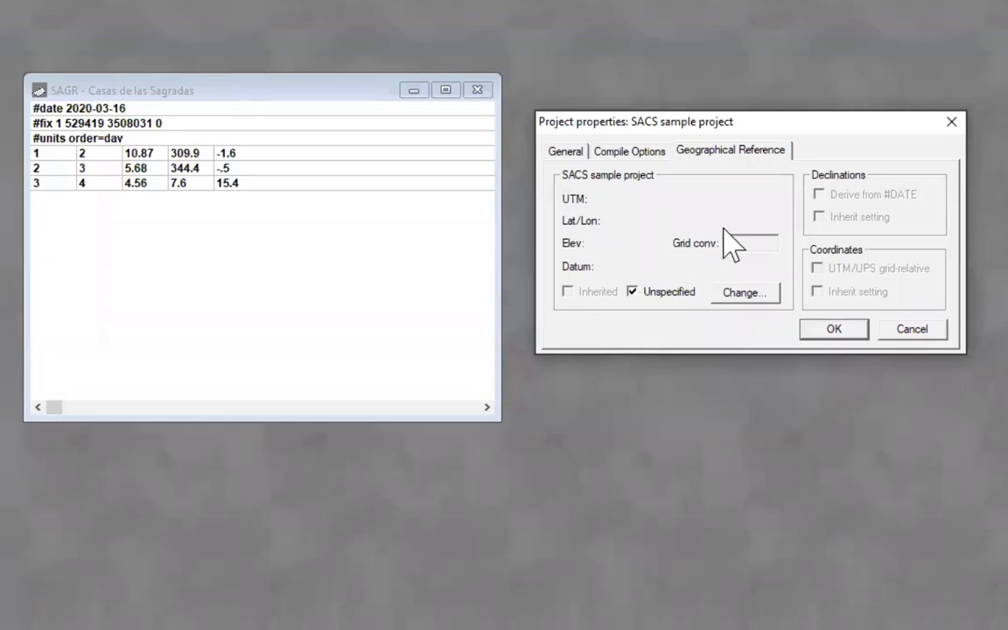
left_click(635, 296)
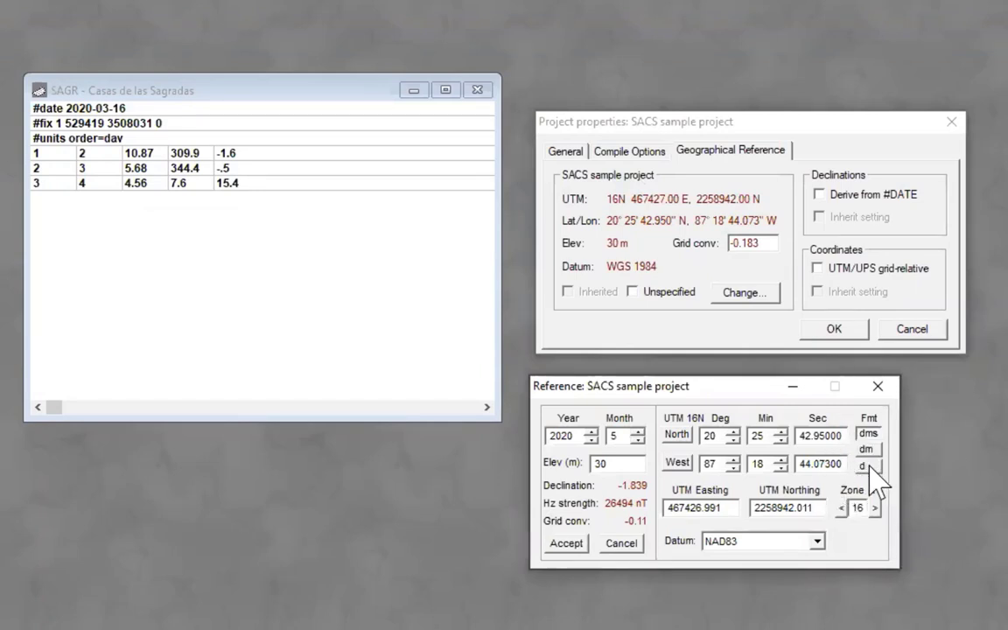
left_click(868, 466)
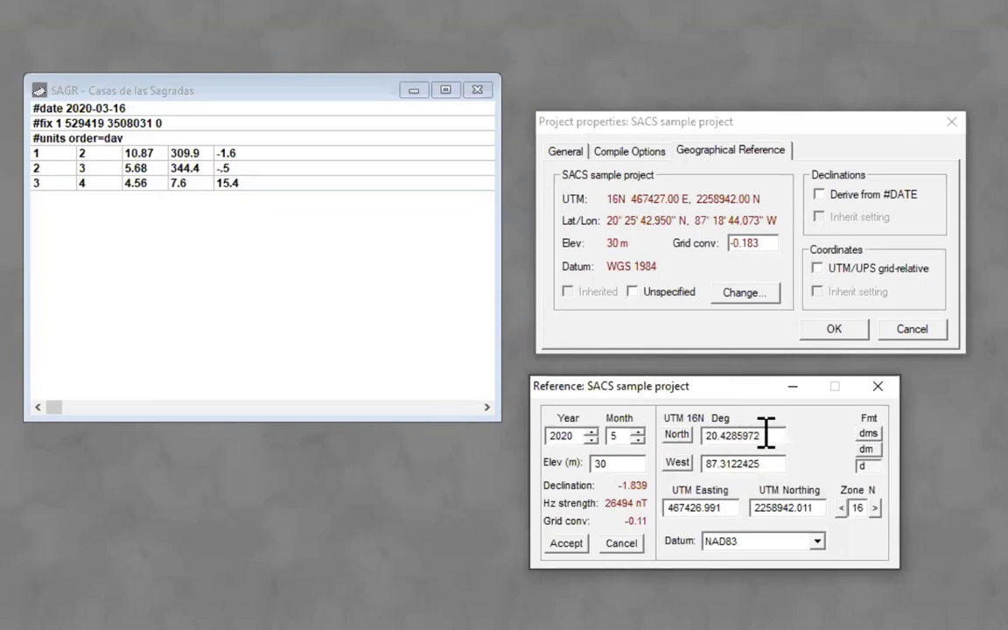
Step: Set the reference point's north latitude to 31.70727 degrees
double_click(764, 434)
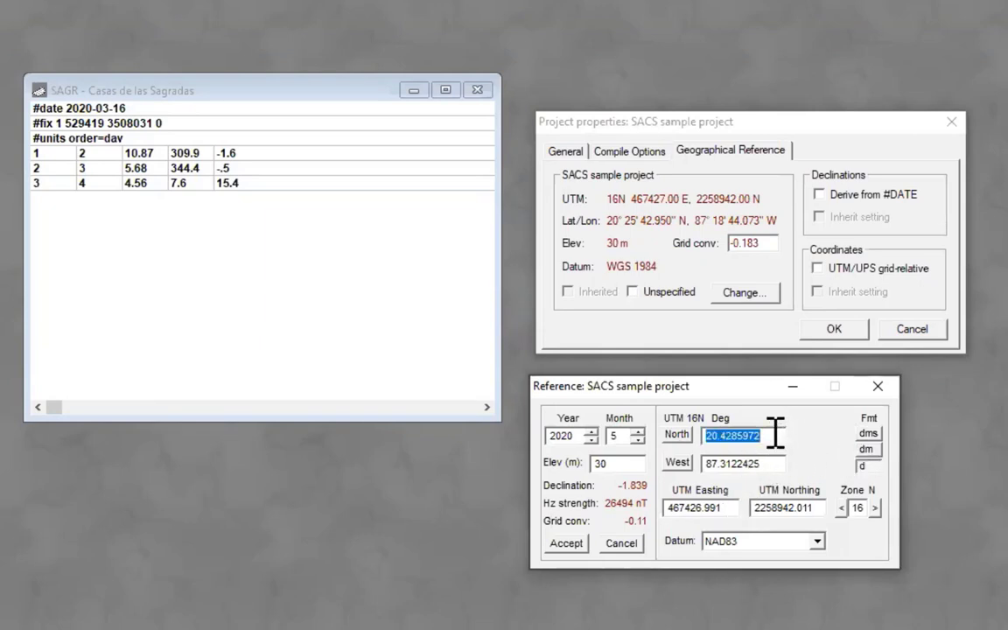
key("BackSpace")
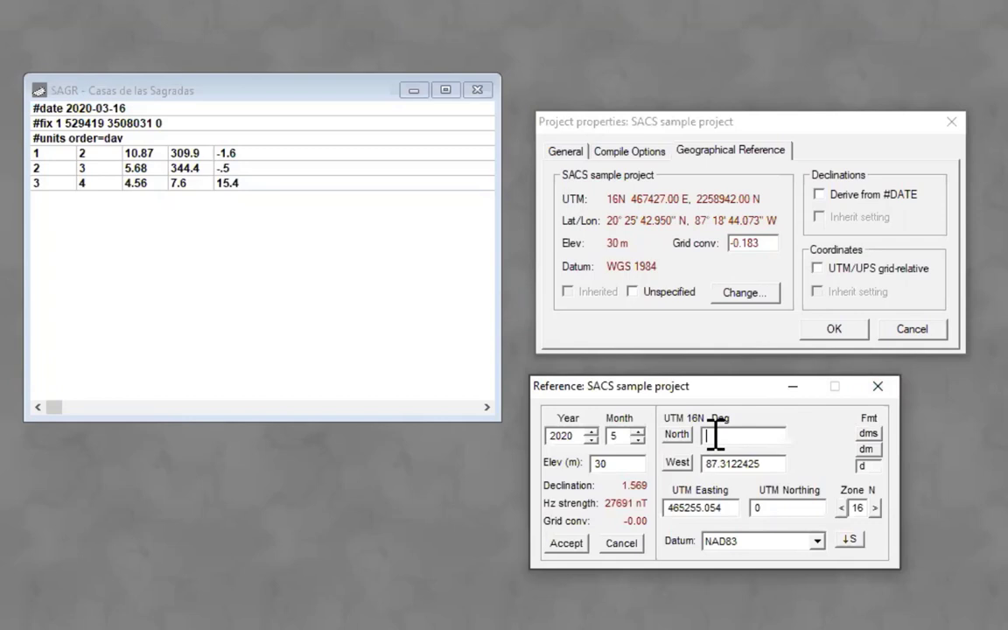
type("31")
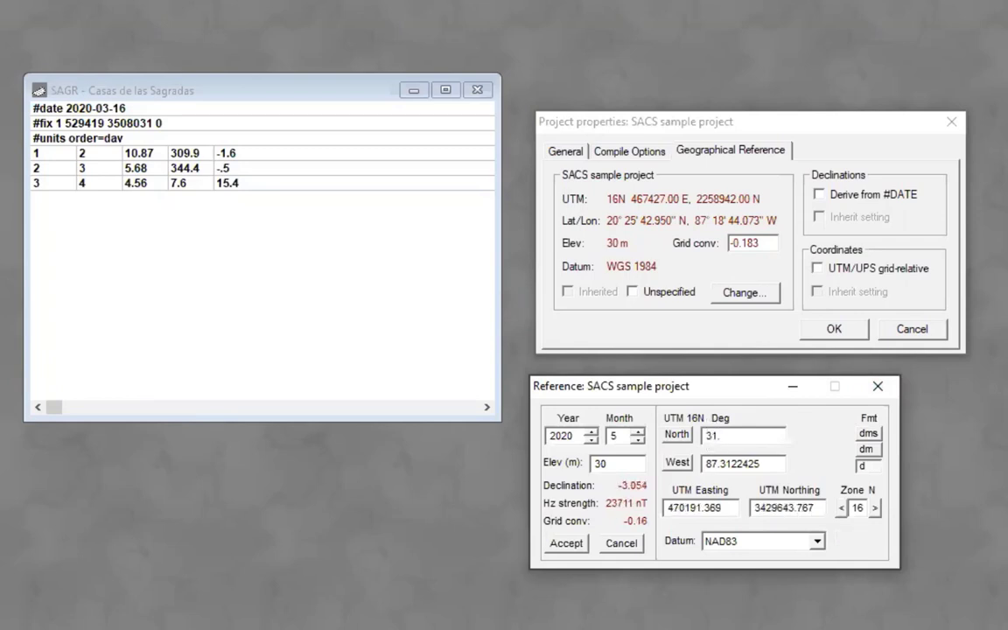
type(".707")
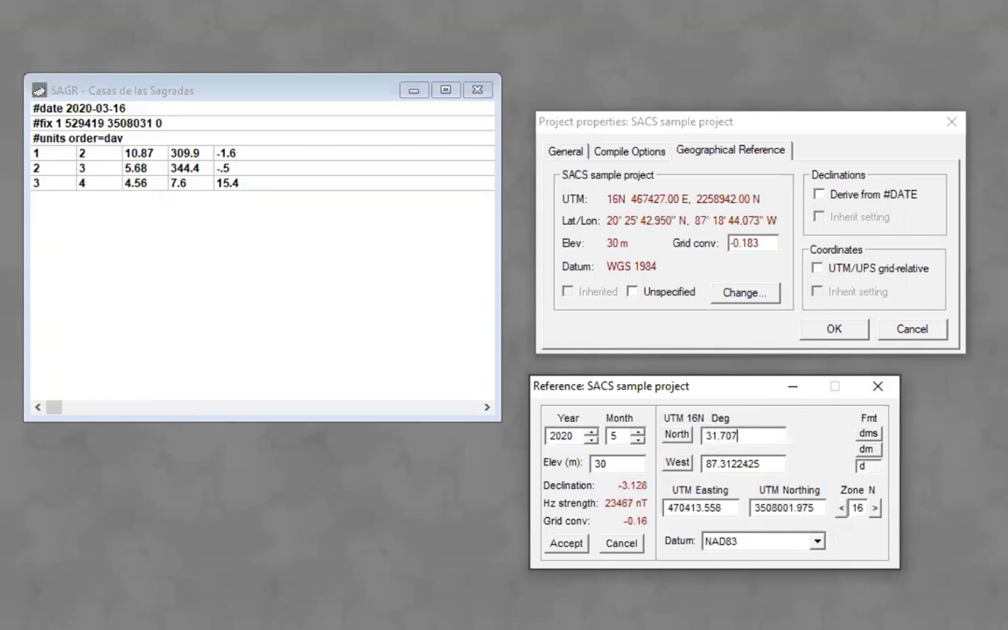
type("27")
Step: Set the reference point's west longitude to 116.68952 degrees and accept the reference with the NAD83 datum
double_click(764, 464)
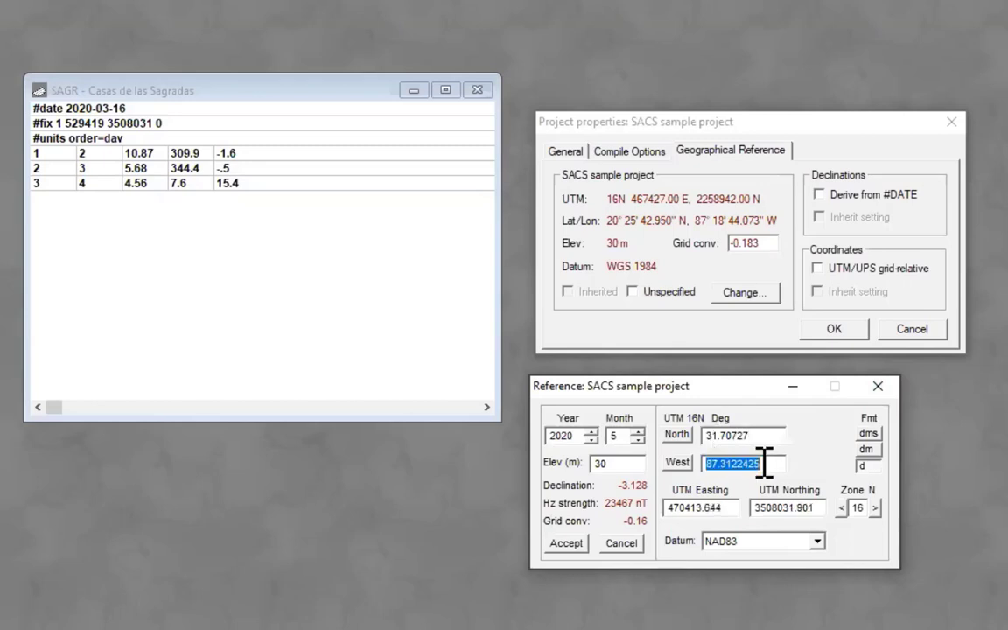
key("BackSpace")
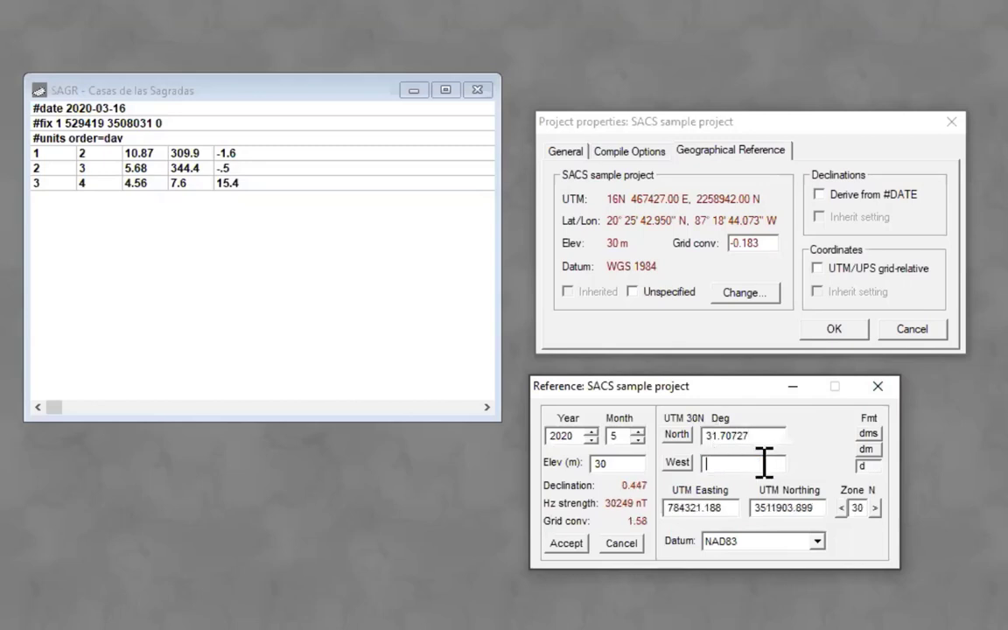
type("11")
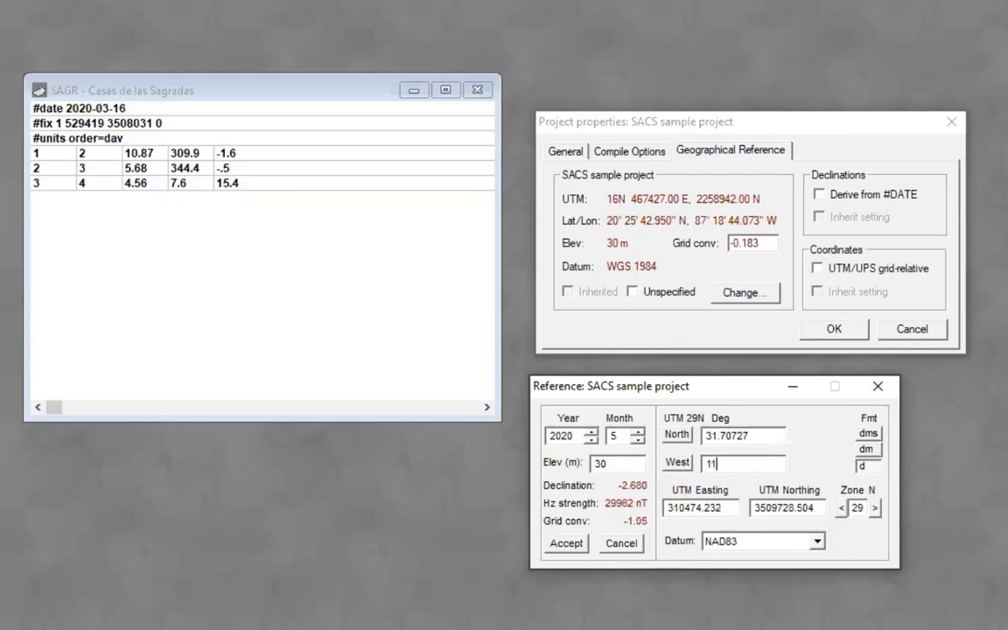
type("6.")
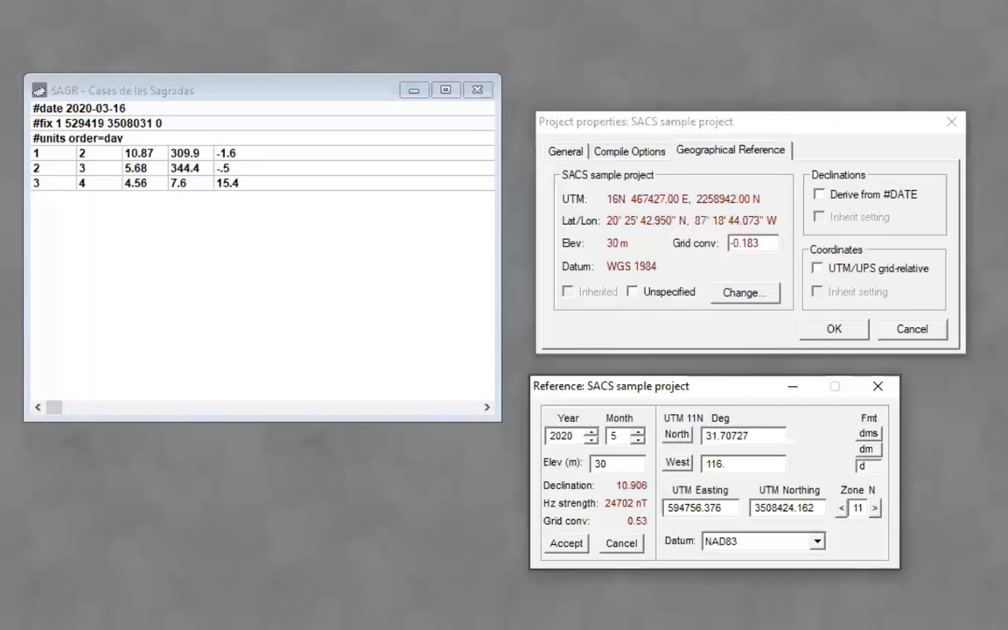
type("6")
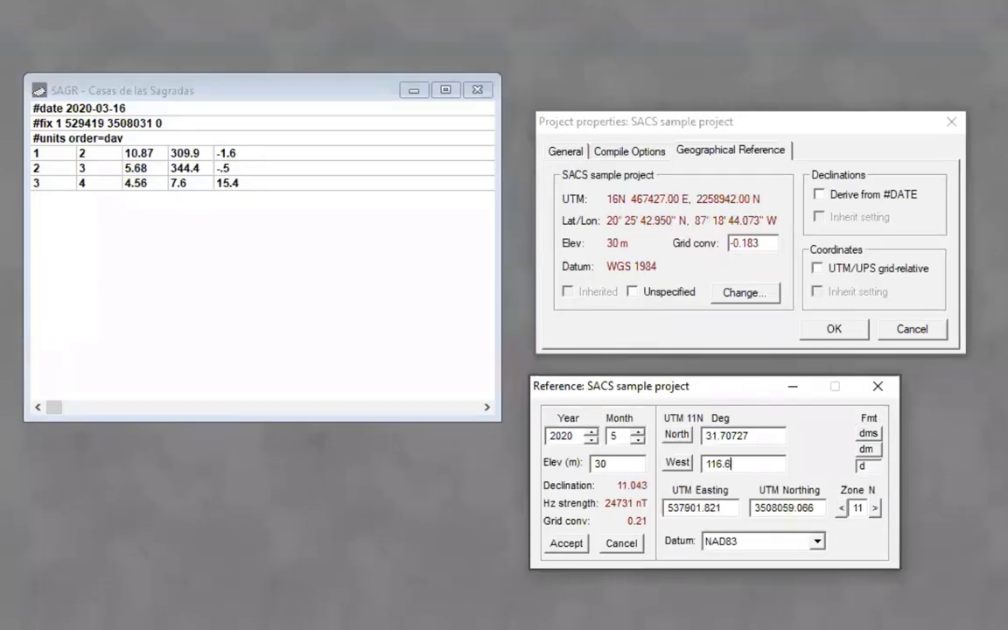
type("8")
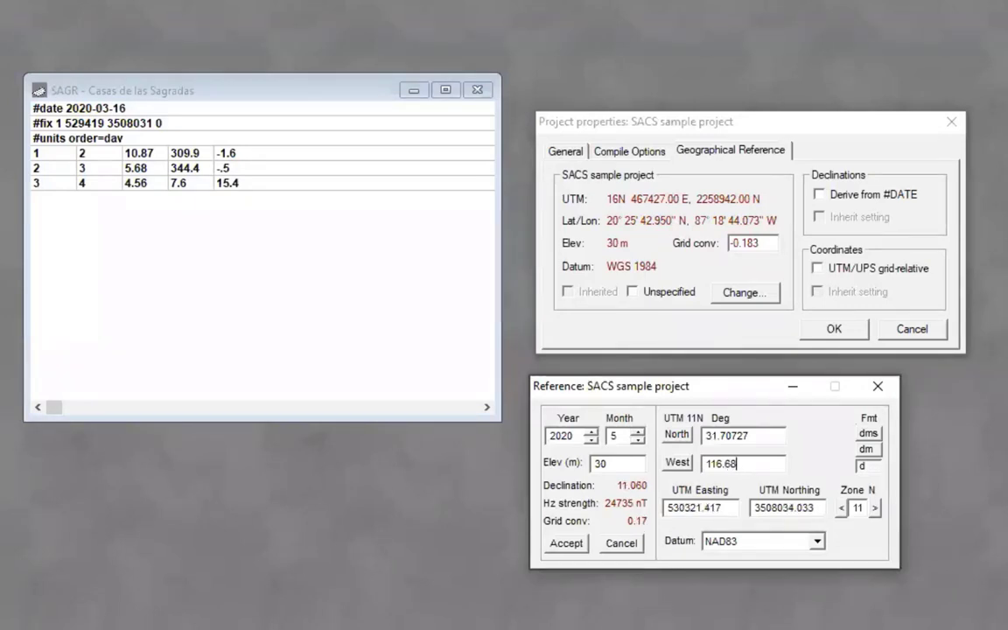
type("952")
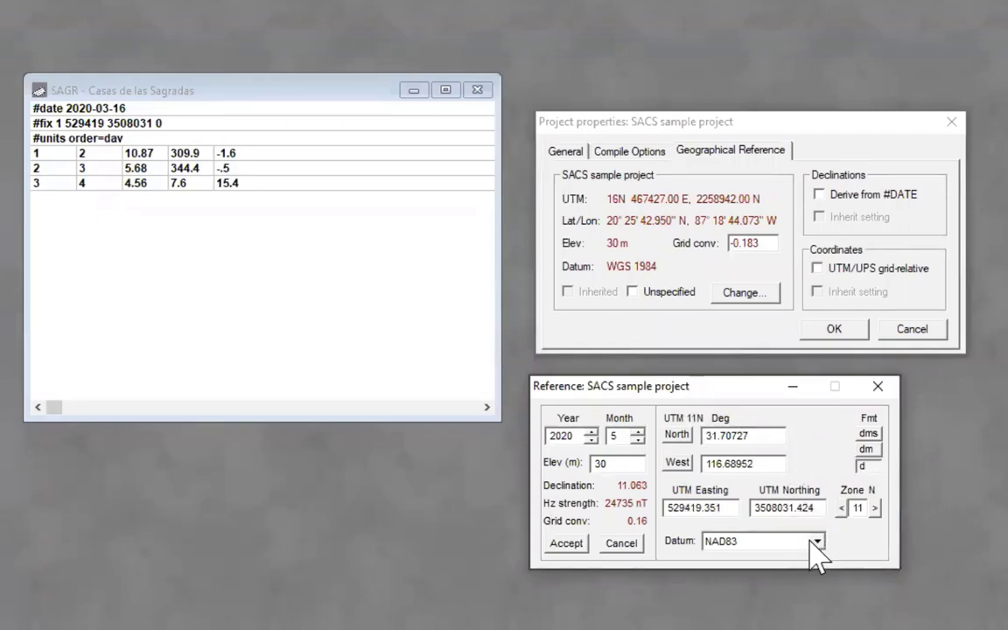
left_click(577, 544)
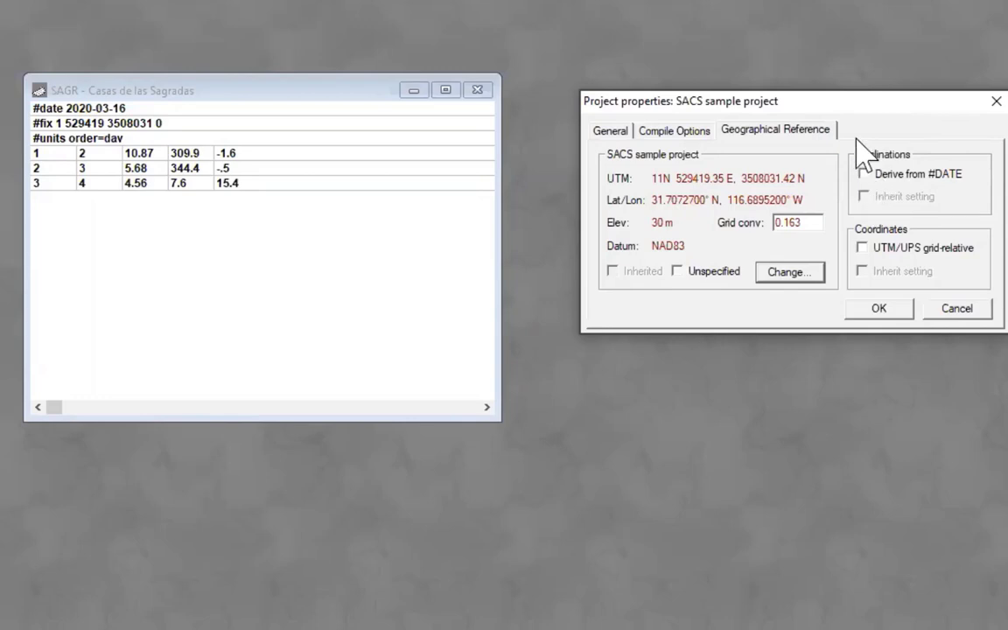
Step: Make the project derive declinations from #DATE and use UTM/UPS grid-relative coordinates, and apply the project properties
left_click_drag(836, 103, 830, 100)
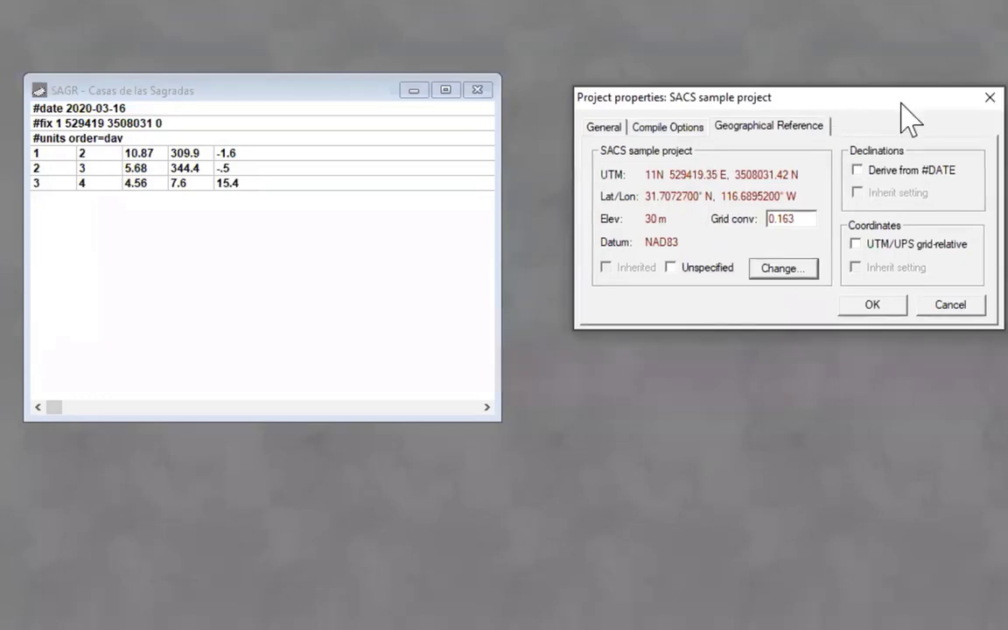
left_click_drag(902, 103, 896, 72)
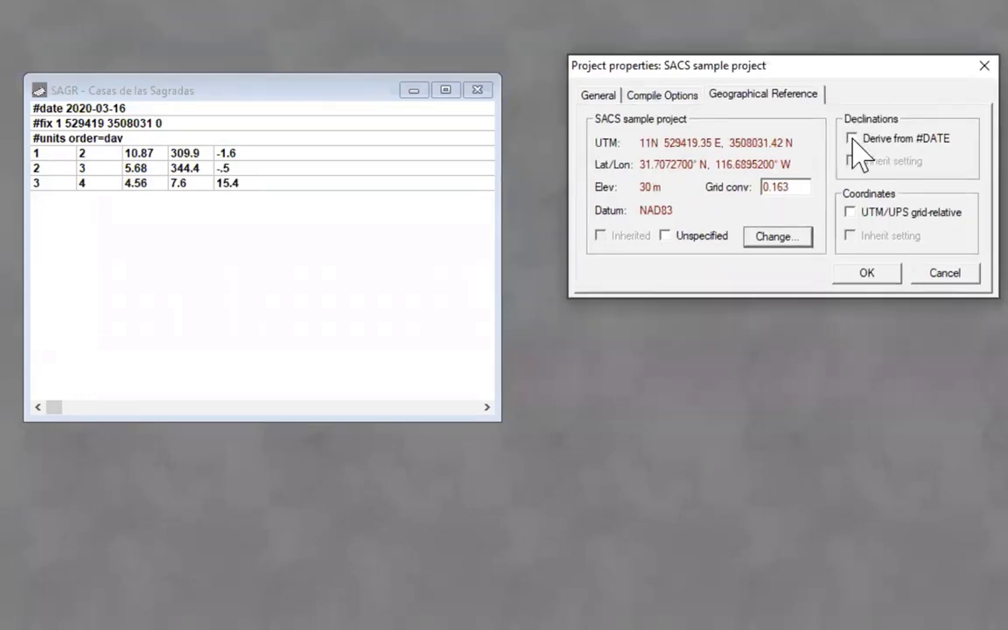
left_click(853, 139)
left_click(158, 109)
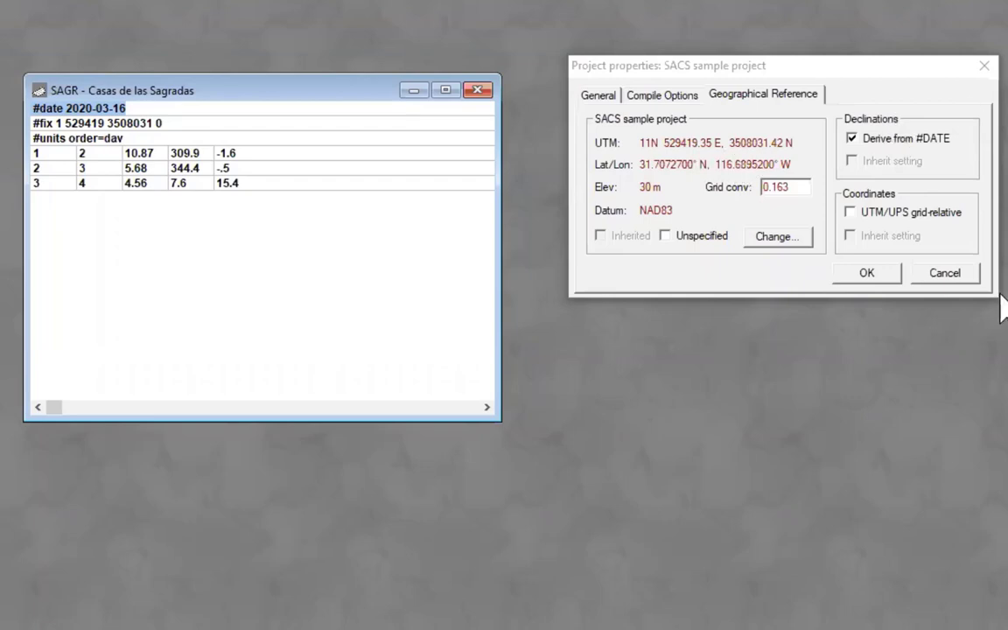
left_click(850, 212)
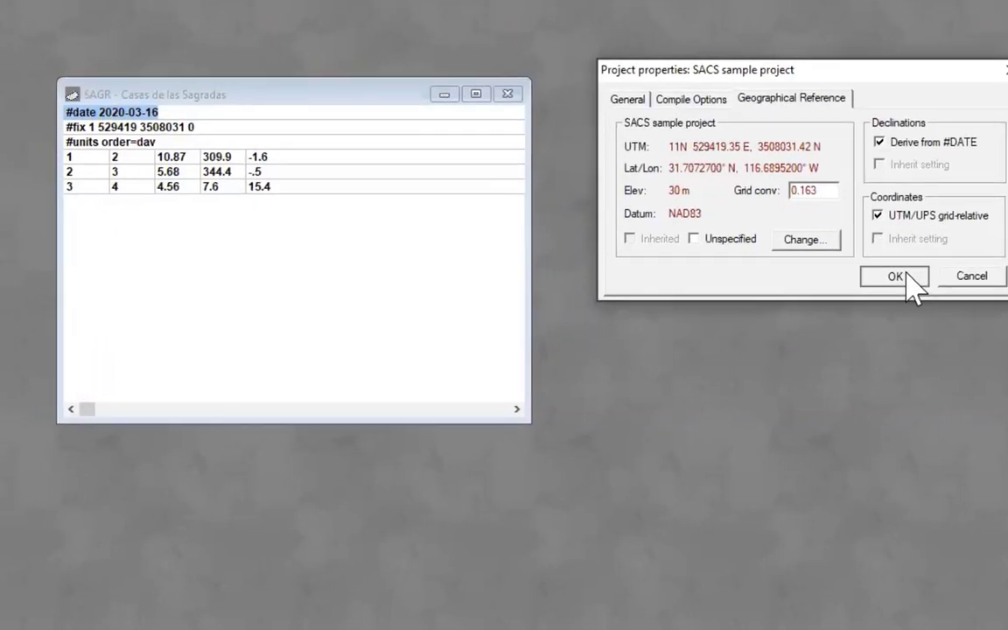
left_click(907, 275)
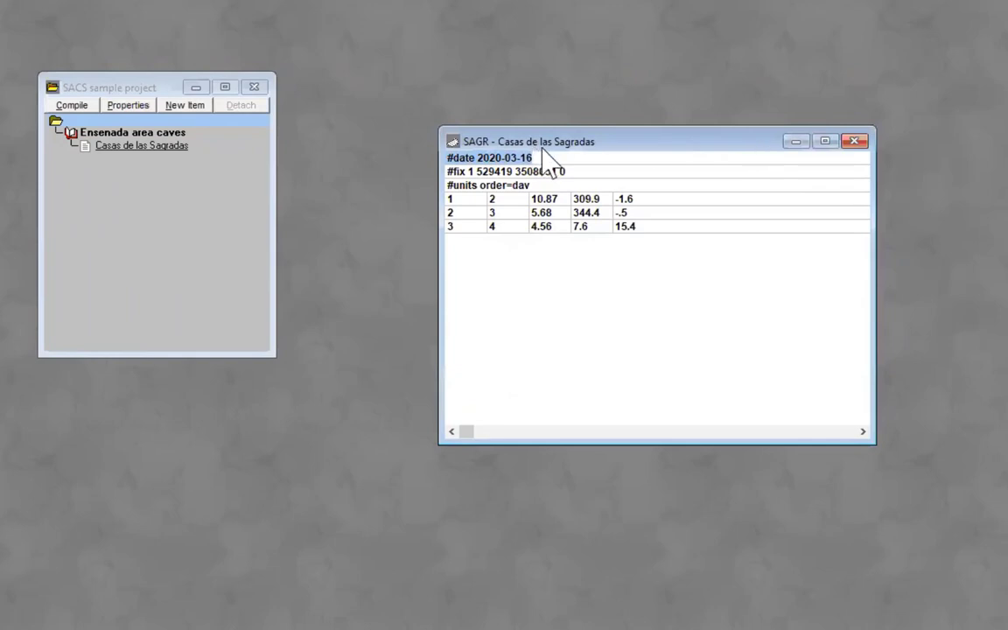
Step: Compile the whole project and rotate its preview map to a grid view of 0, zoomed out to a width of 30.1 meters
left_click(586, 225)
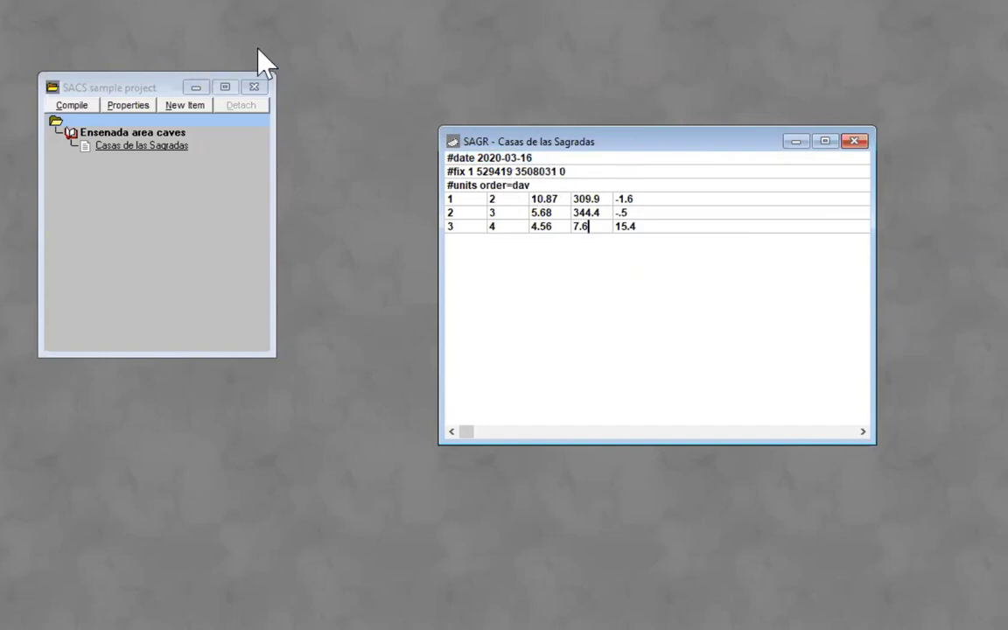
left_click(93, 105)
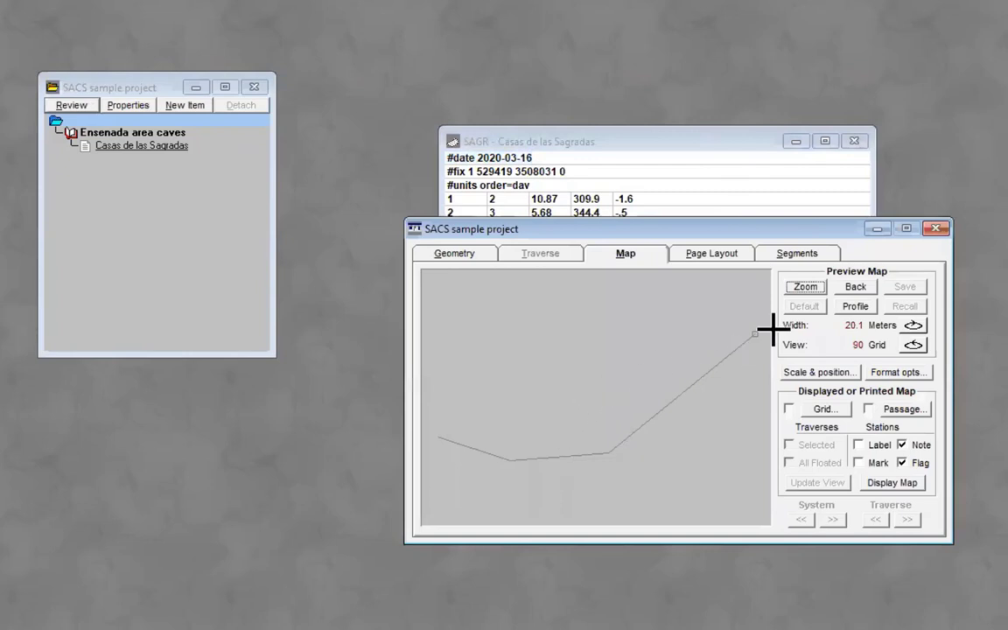
left_click(916, 327)
left_click(915, 326)
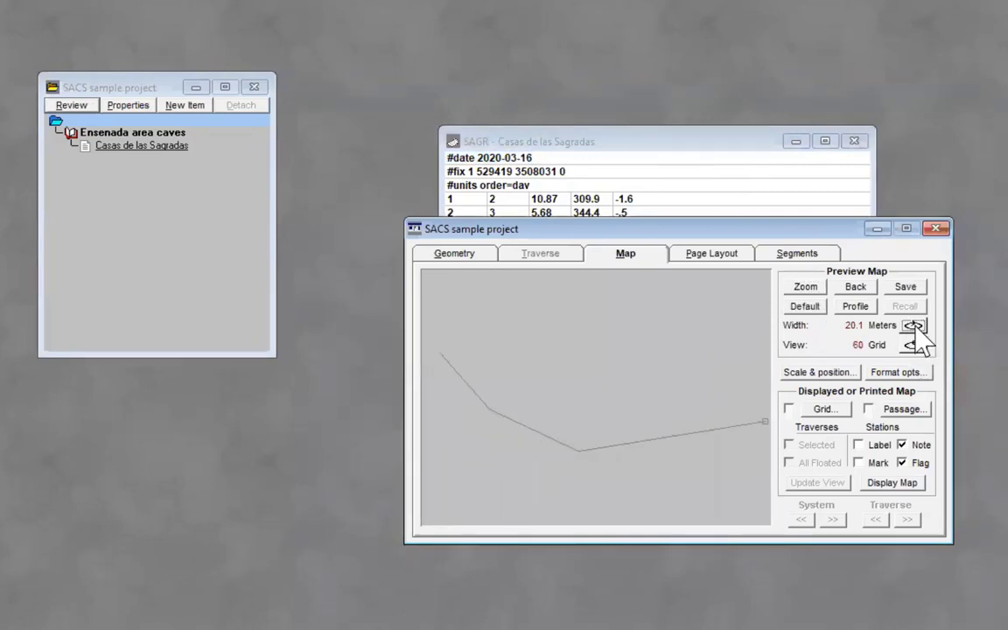
left_click(916, 326)
left_click(916, 326)
left_click(915, 326)
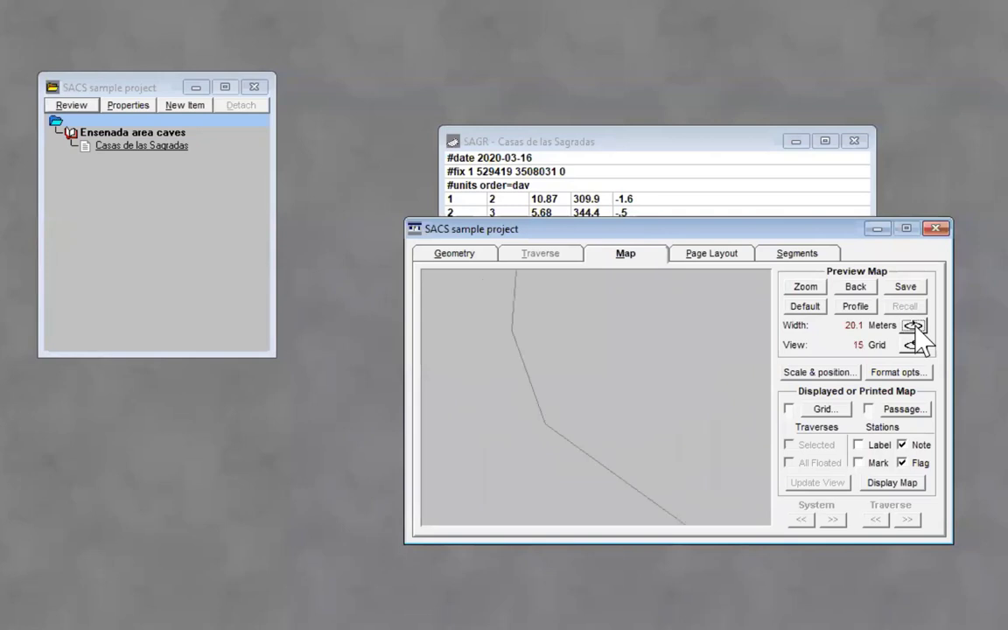
left_click(915, 326)
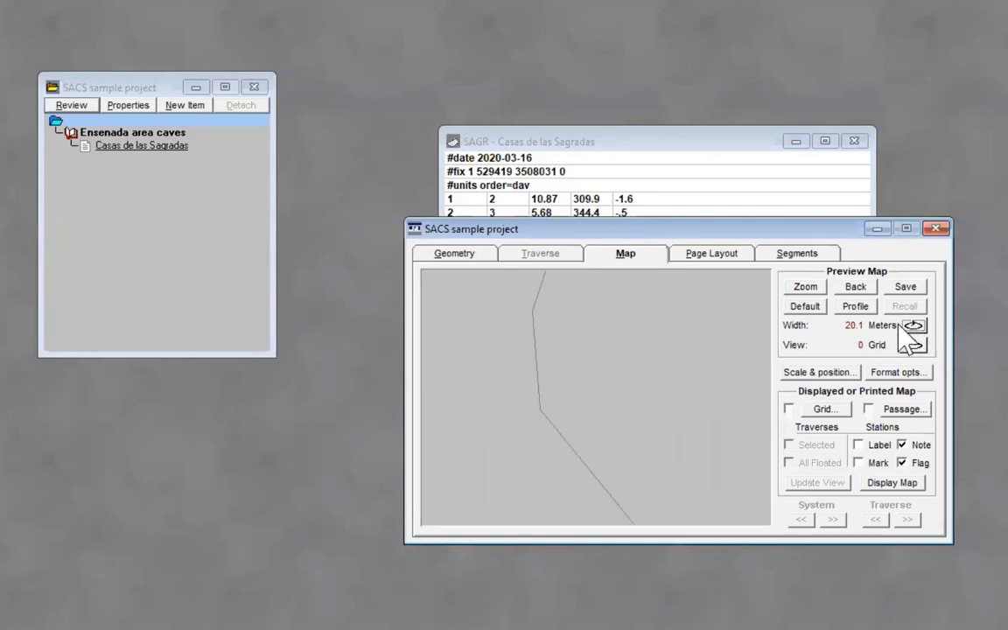
left_click(856, 289)
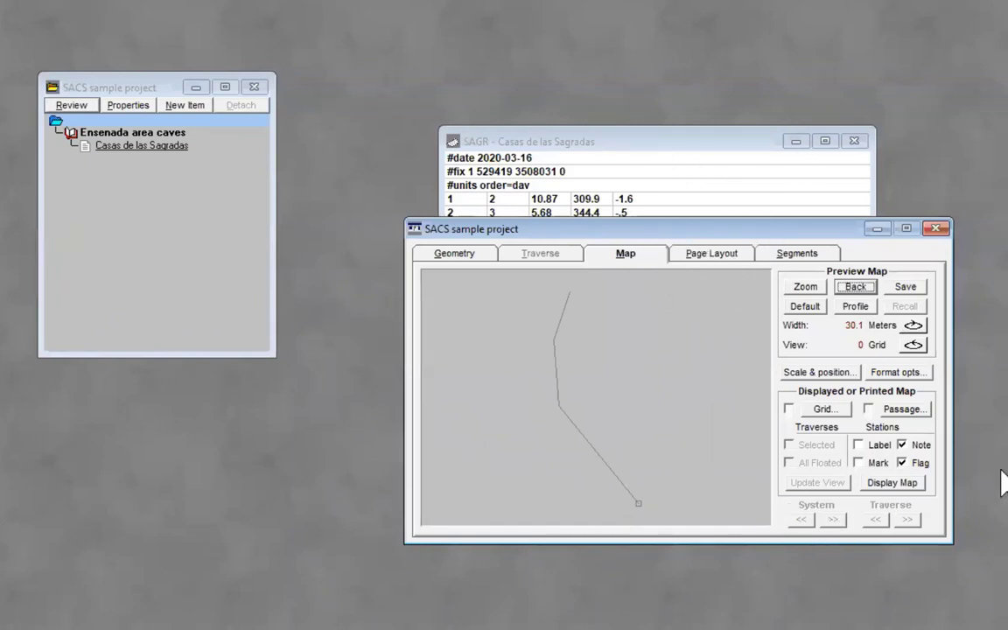
Step: Display the project map with station labels and marks, and check the preview map in profile view
left_click(858, 444)
left_click(859, 464)
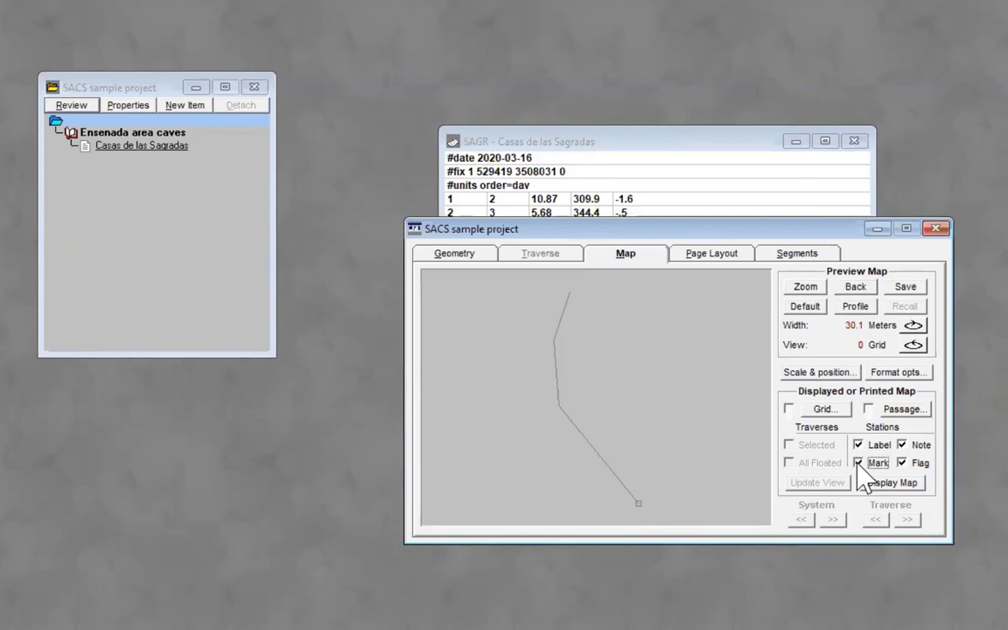
left_click(891, 486)
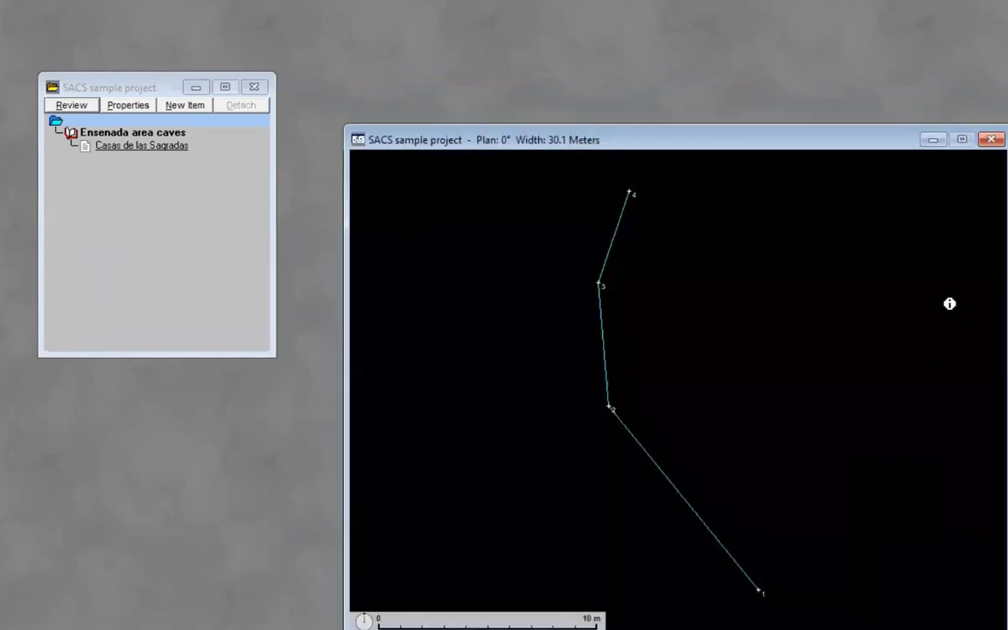
left_click(994, 144)
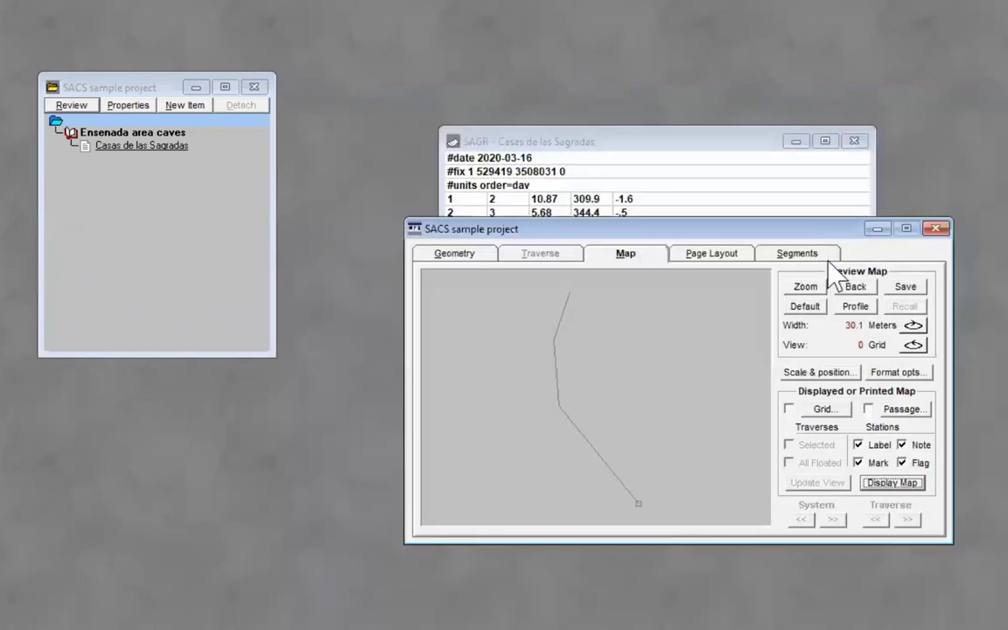
left_click(854, 307)
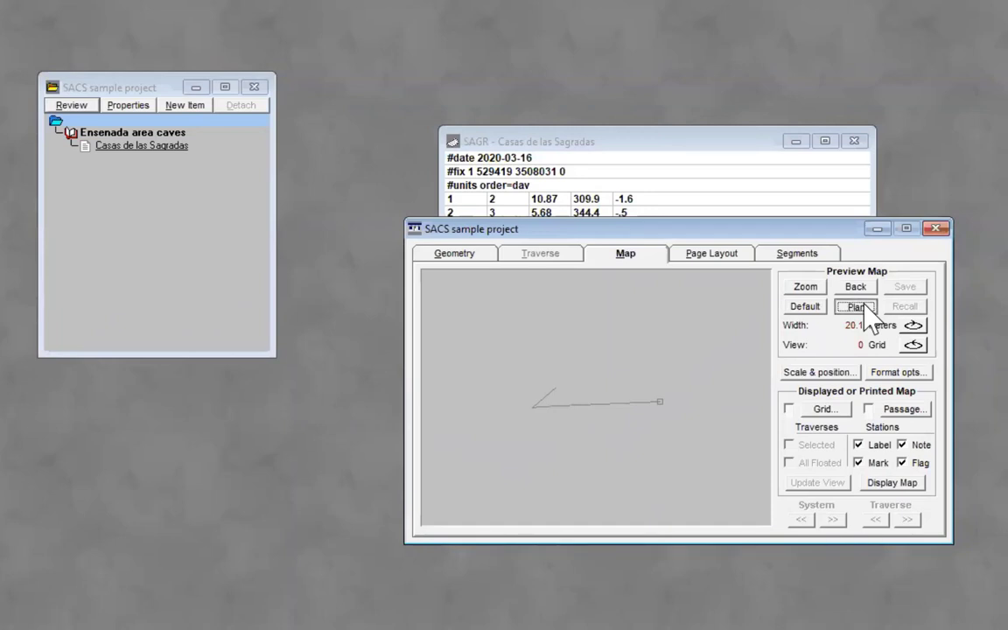
left_click(863, 305)
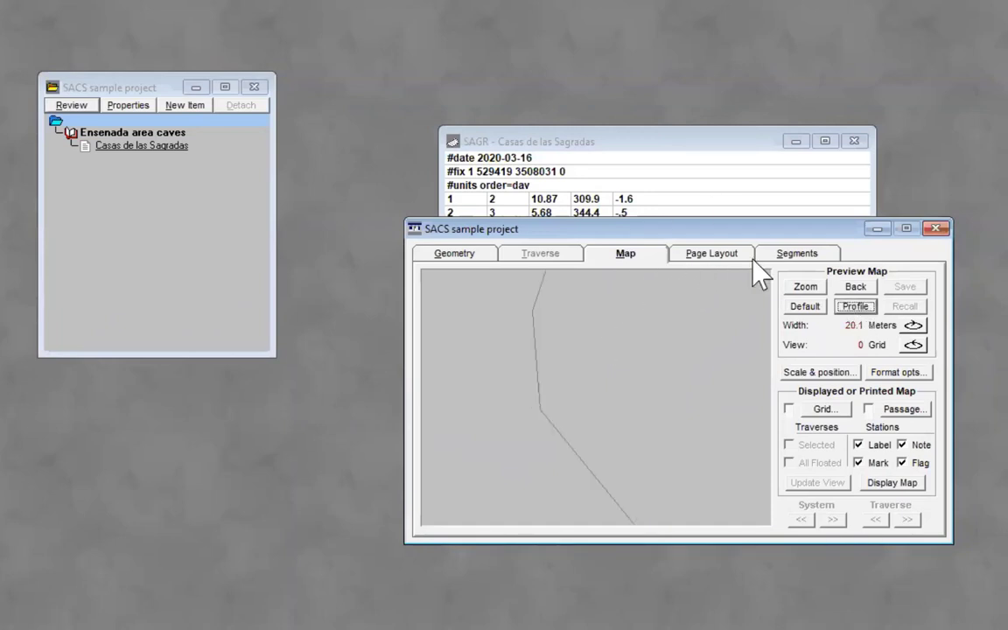
Step: Generate a station coordinate report for the SACS sample project segment, alphabetical by prefix:name with 2 decimal places, output to NEWPR.LST
left_click(798, 254)
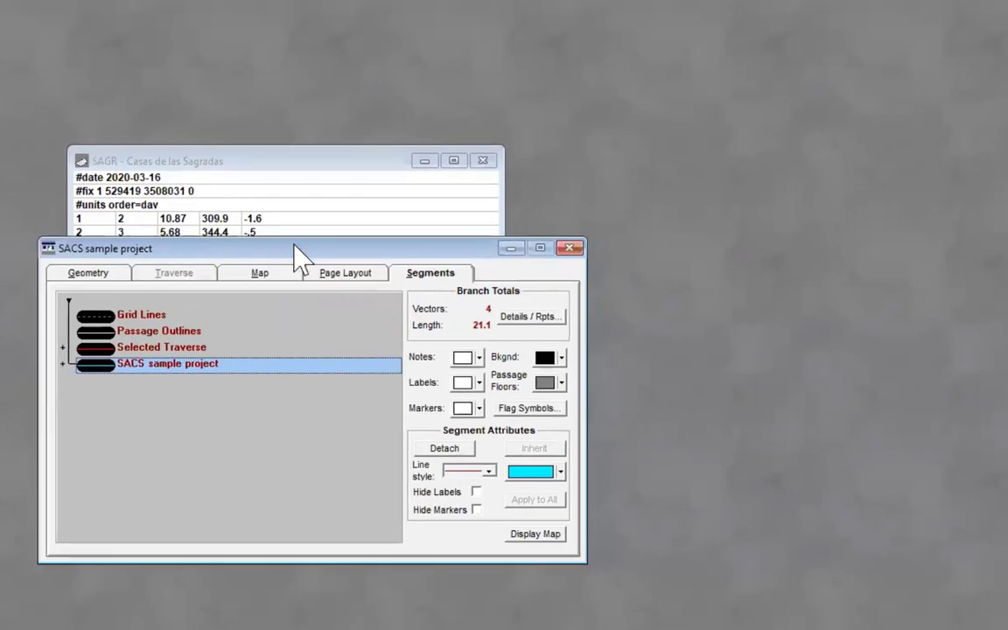
left_click_drag(294, 245, 774, 110)
left_click_drag(310, 159, 181, 127)
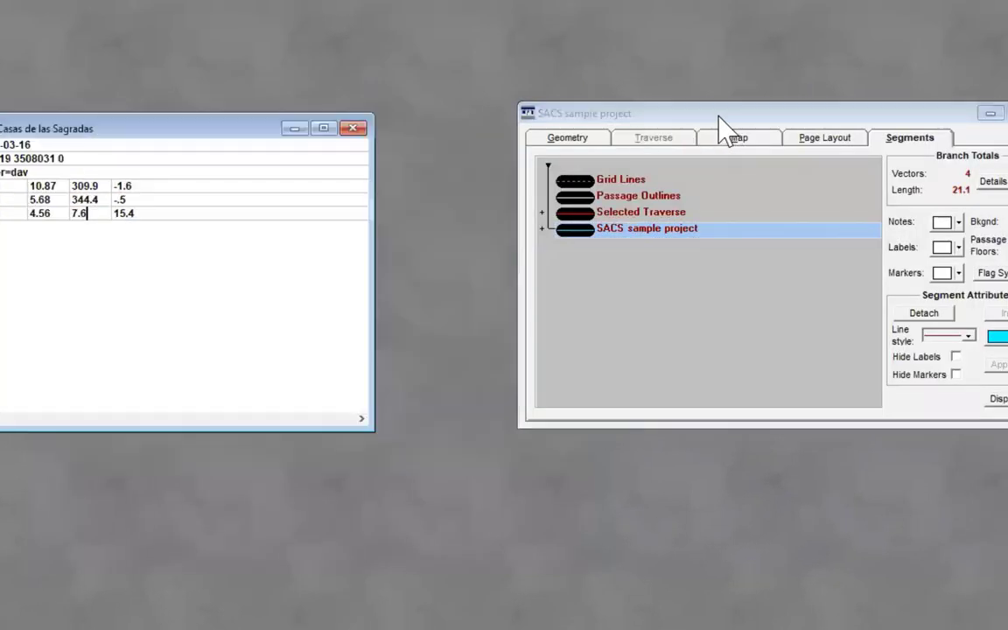
left_click_drag(719, 117, 604, 108)
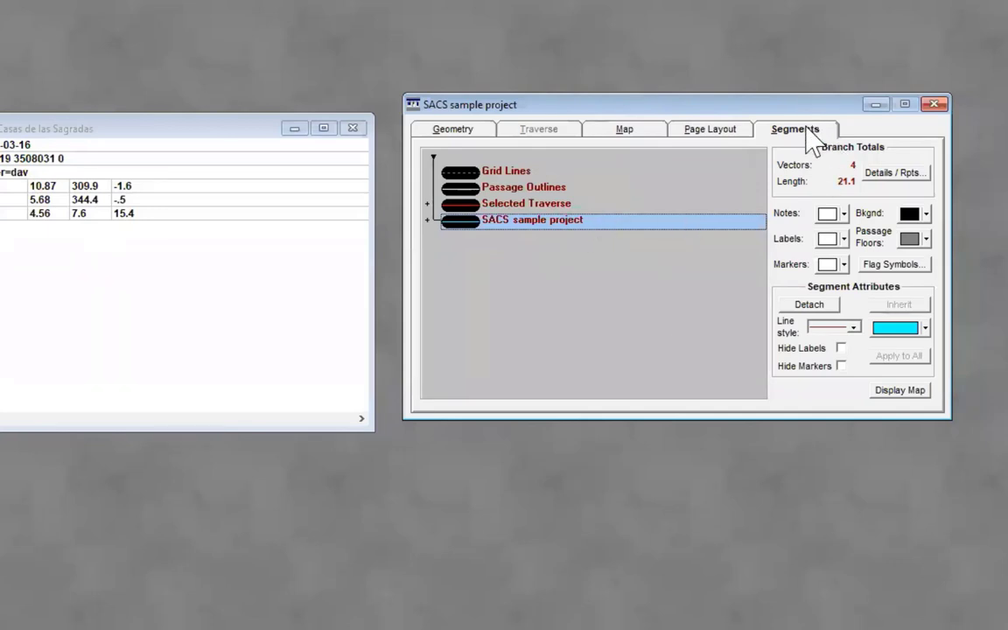
left_click(897, 175)
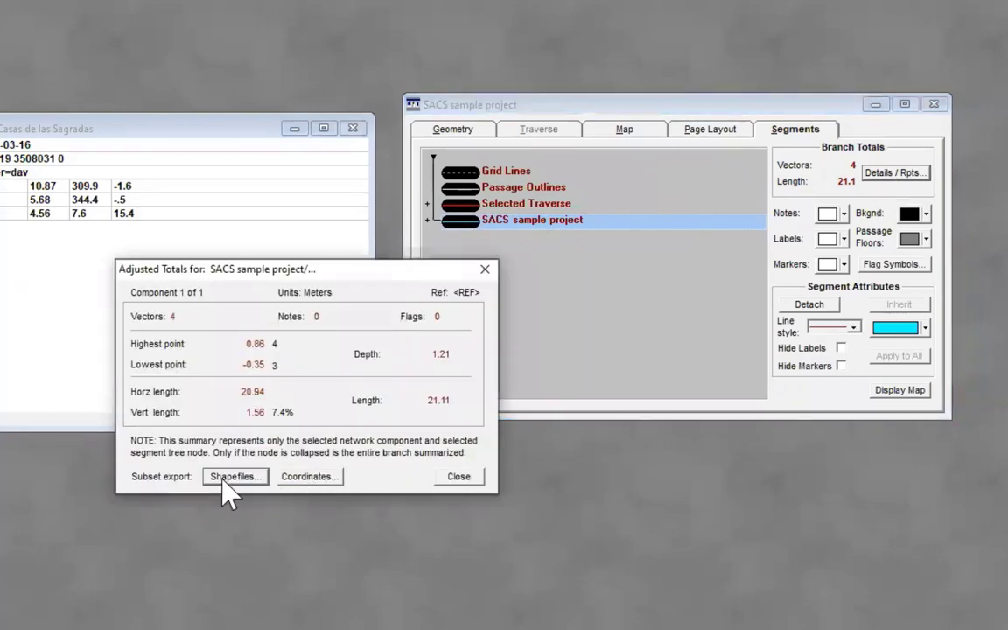
left_click(315, 478)
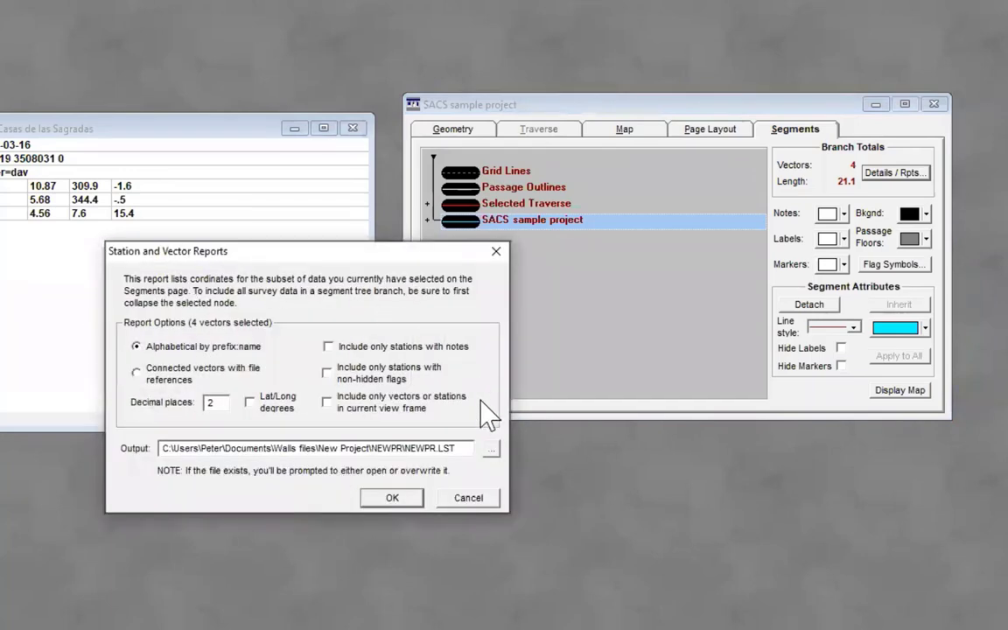
left_click(395, 503)
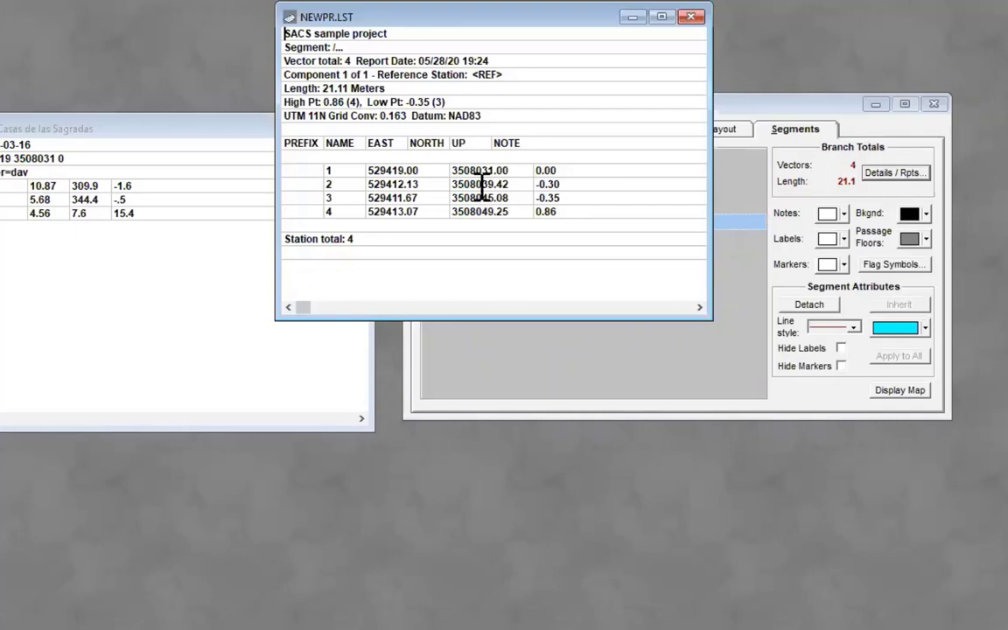
left_click(691, 17)
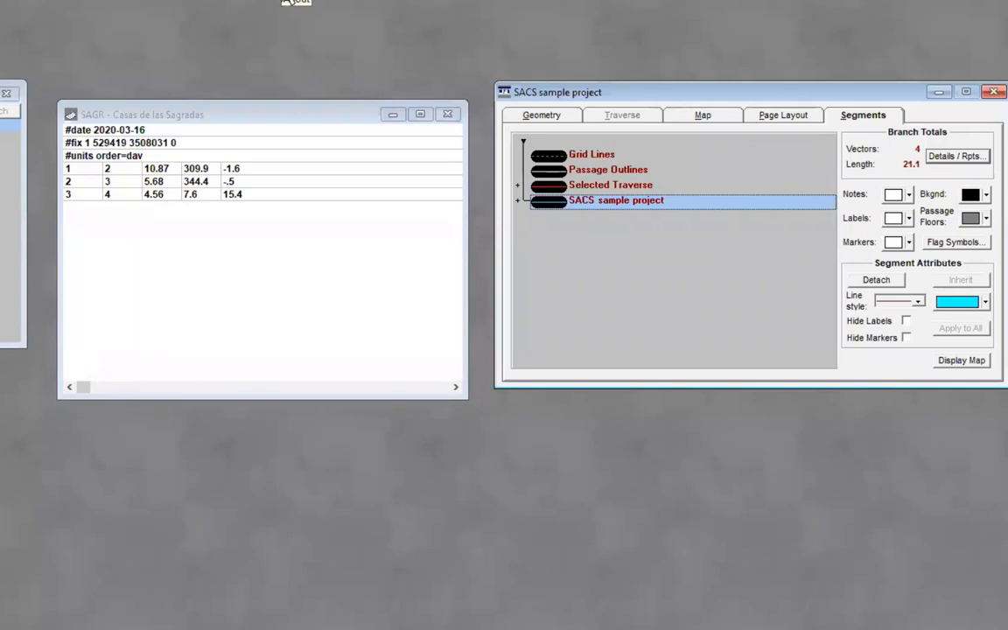
Step: Search the program's help contents for "data format" and look through the topics
left_click(289, 2)
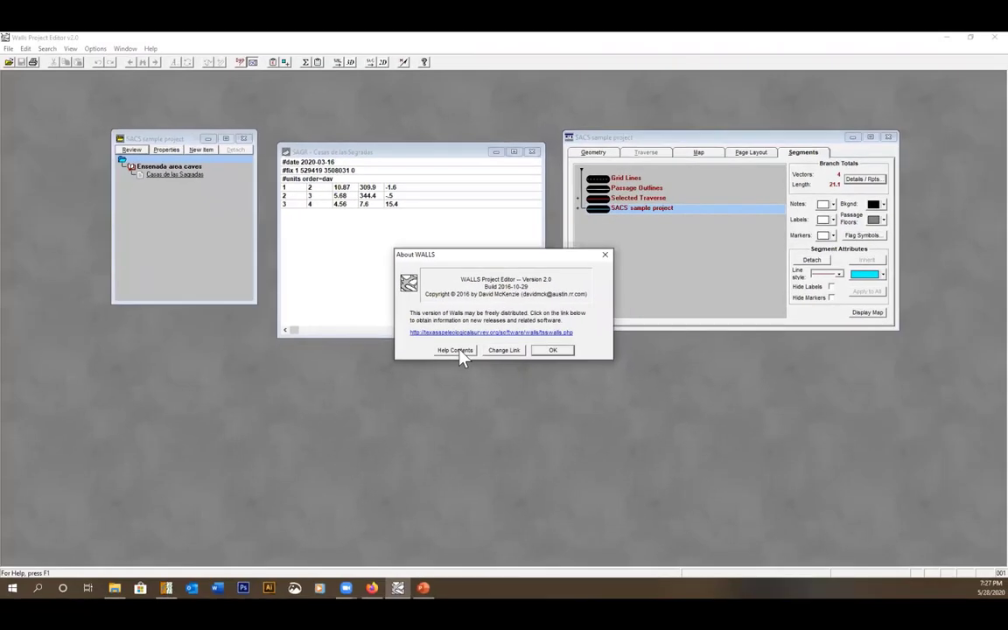
left_click(459, 351)
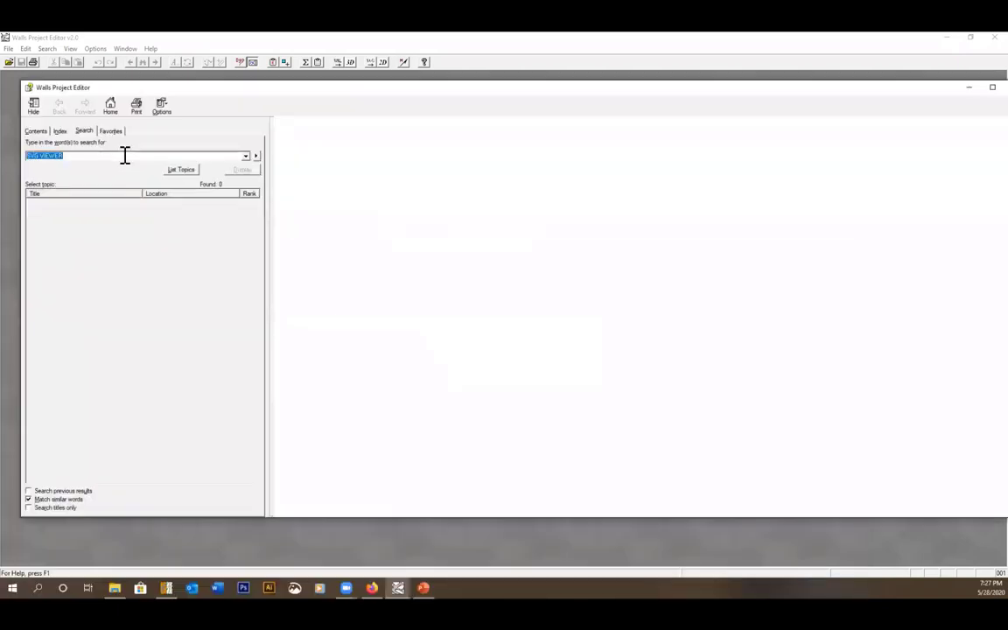
left_click(123, 155)
key("BackSpace")
key("BackSpace")
key("BackSpace")
key("BackSpace")
key("BackSpace")
key("BackSpace")
key("BackSpace")
key("BackSpace")
key("BackSpace")
key("BackSpace")
type("data fo")
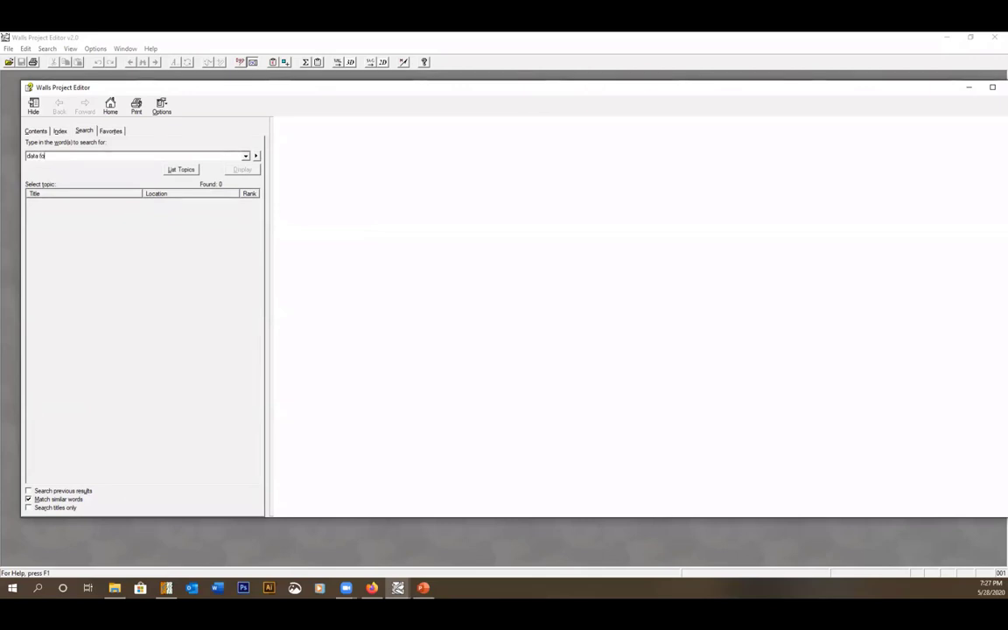
type("rmat")
key("Return")
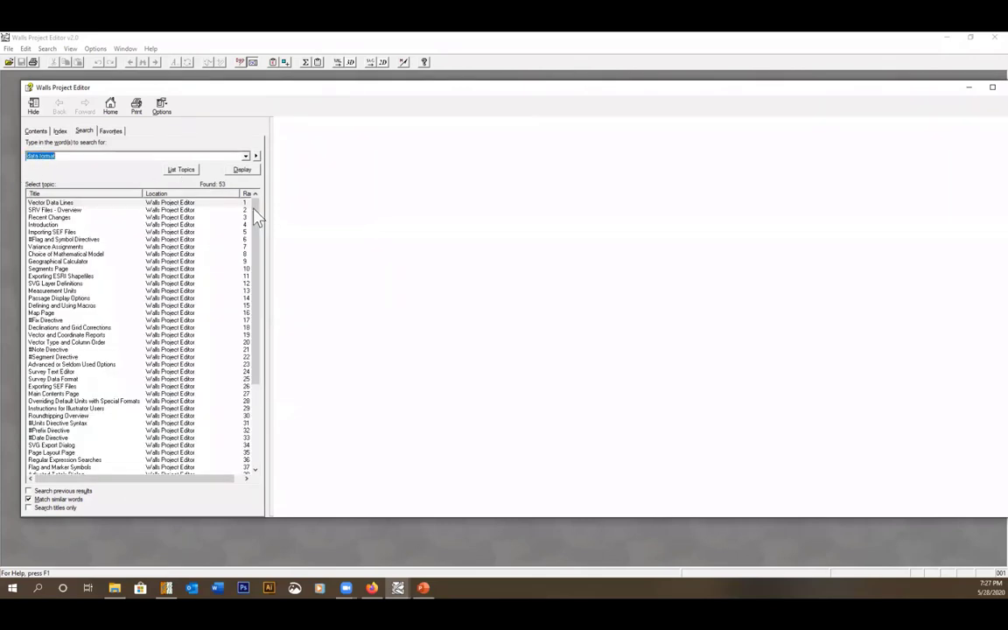
left_click_drag(255, 213, 255, 222)
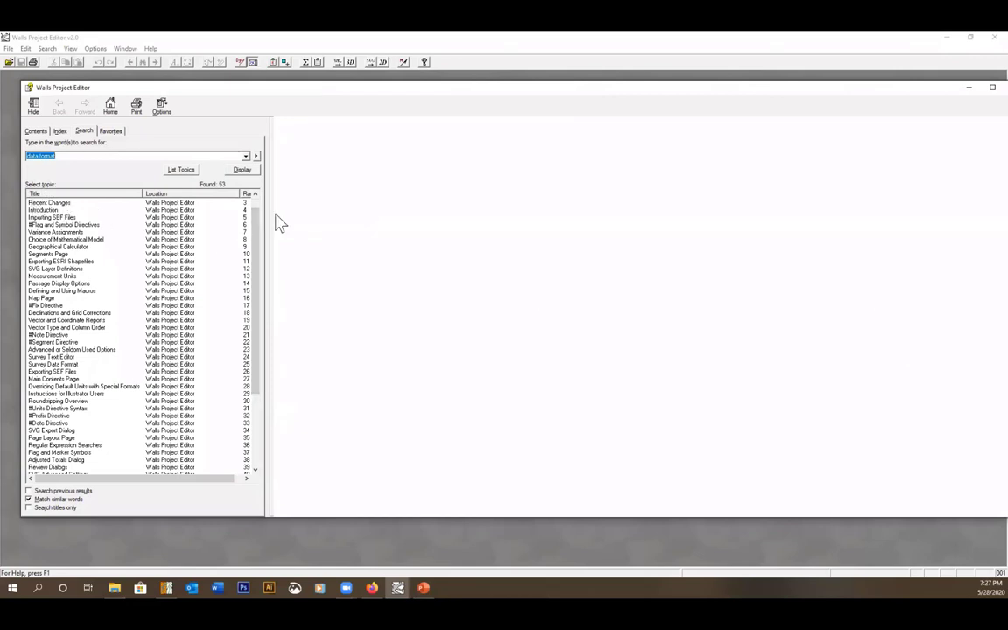
scroll(52, 283, "up", 1)
Step: Search the help for "dive survey" and select the Recent Changes topic
left_click(69, 155)
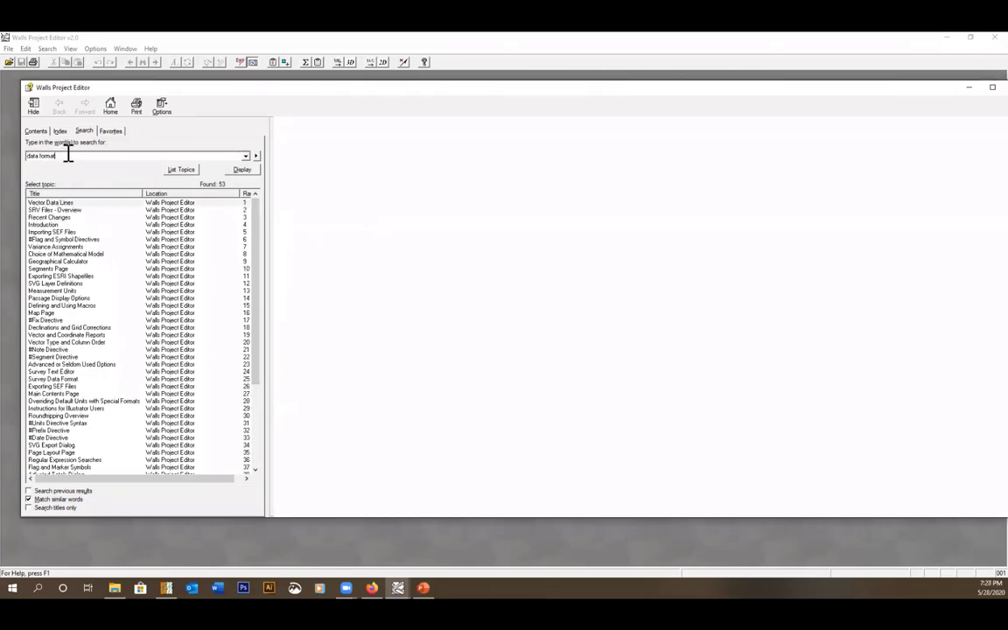
key("BackSpace")
key("BackSpace")
key("BackSpace")
key("BackSpace")
key("BackSpace")
key("BackSpace")
key("BackSpace")
key("BackSpace")
key("BackSpace")
key("BackSpace")
key("BackSpace")
type("dive survey")
key("Return")
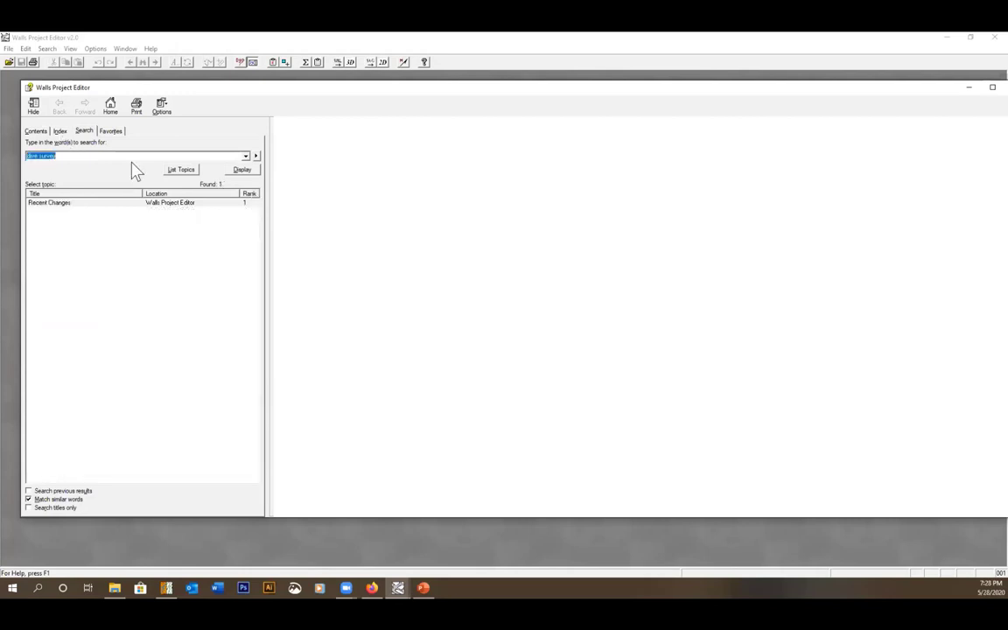
left_click(67, 204)
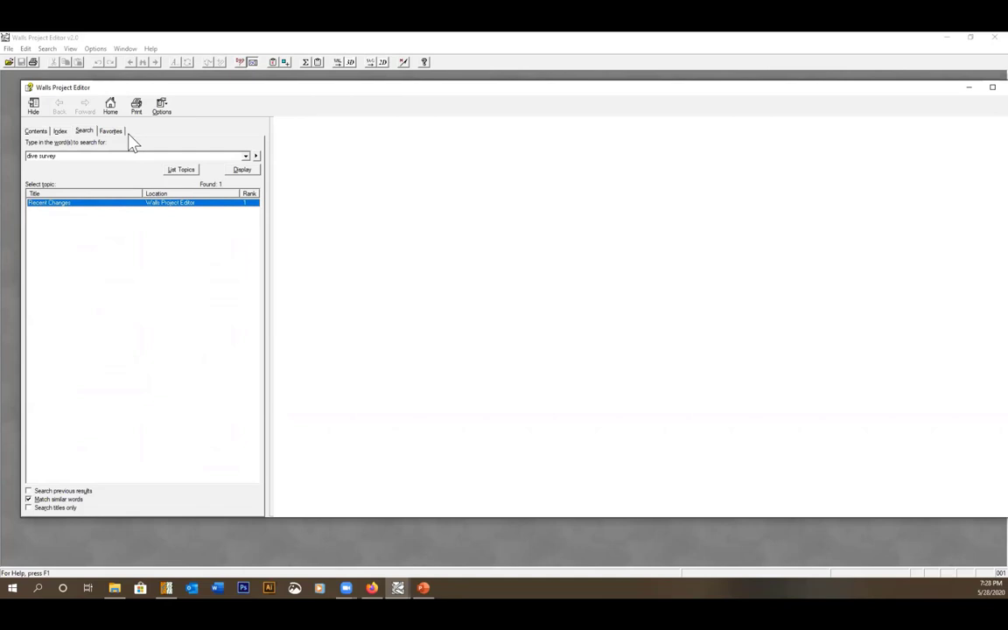
Step: Browse the Survey Data Format and Roundtripping SVG Maps topics in the help contents, and close the help
left_click(36, 131)
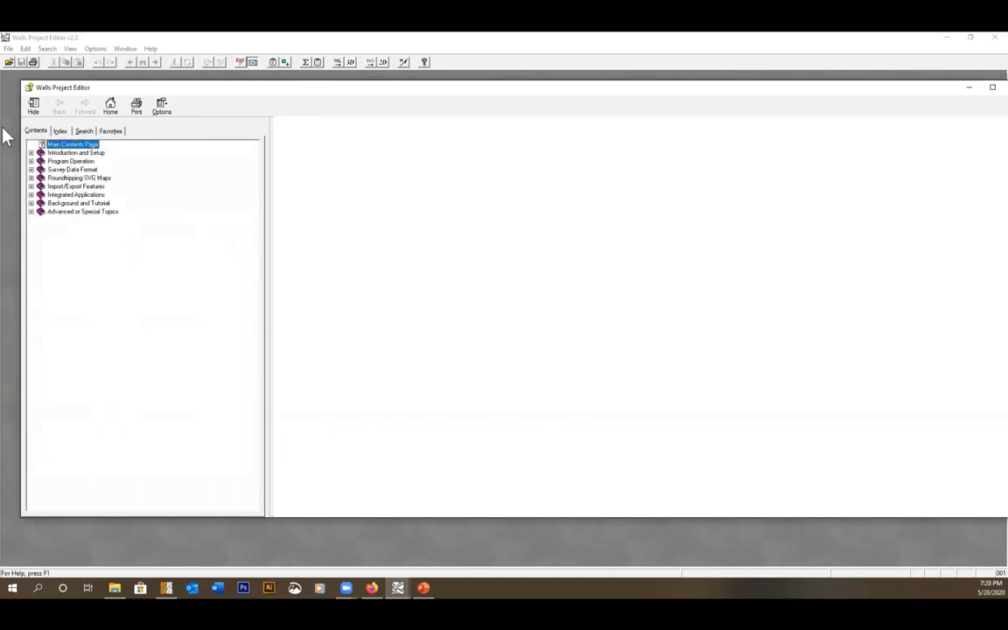
left_click(75, 169)
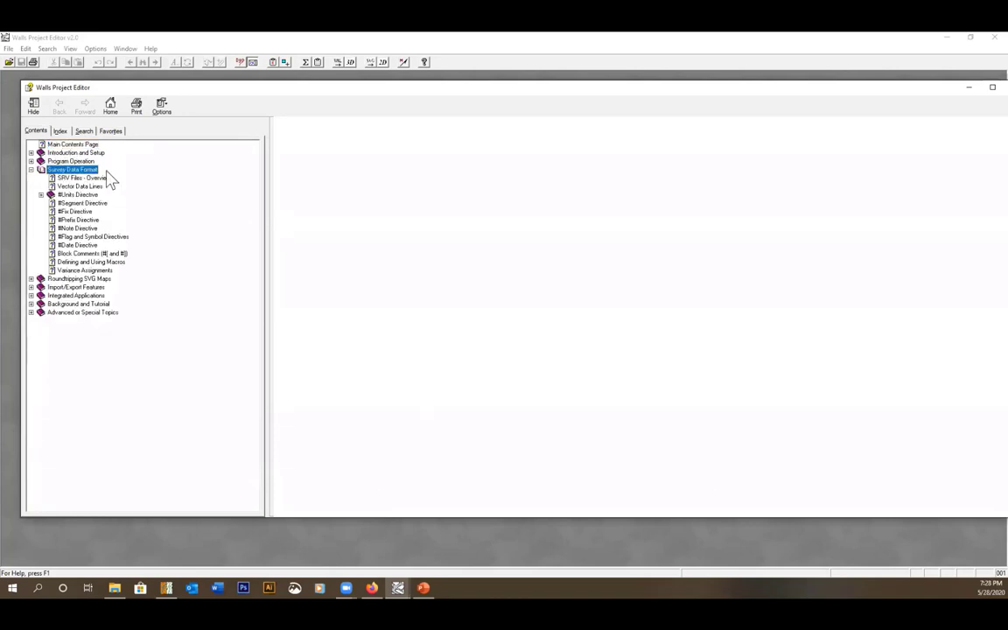
left_click(74, 211)
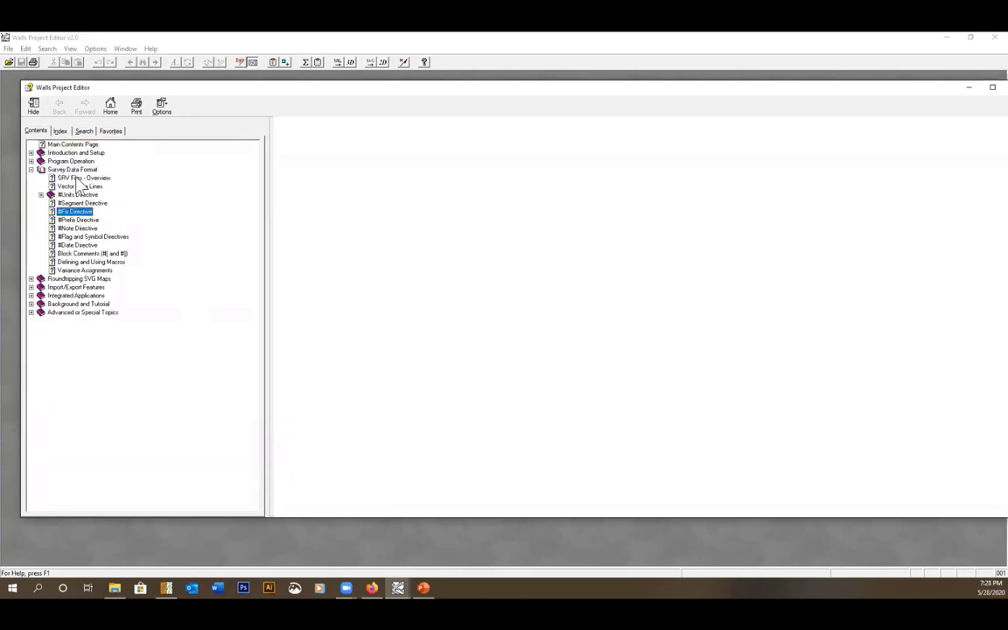
left_click(75, 178)
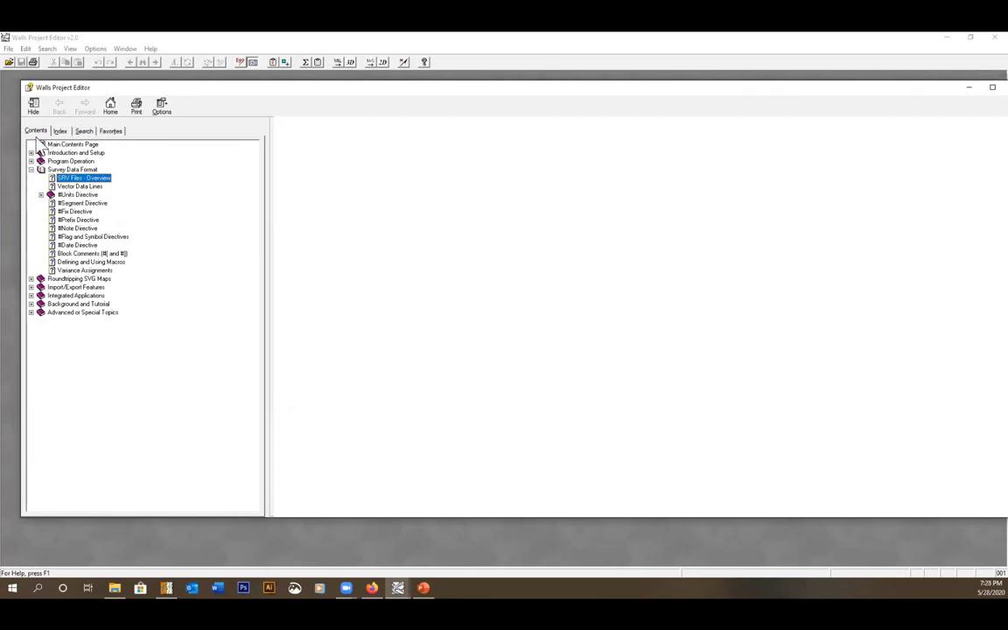
left_click(79, 253)
left_click(80, 279)
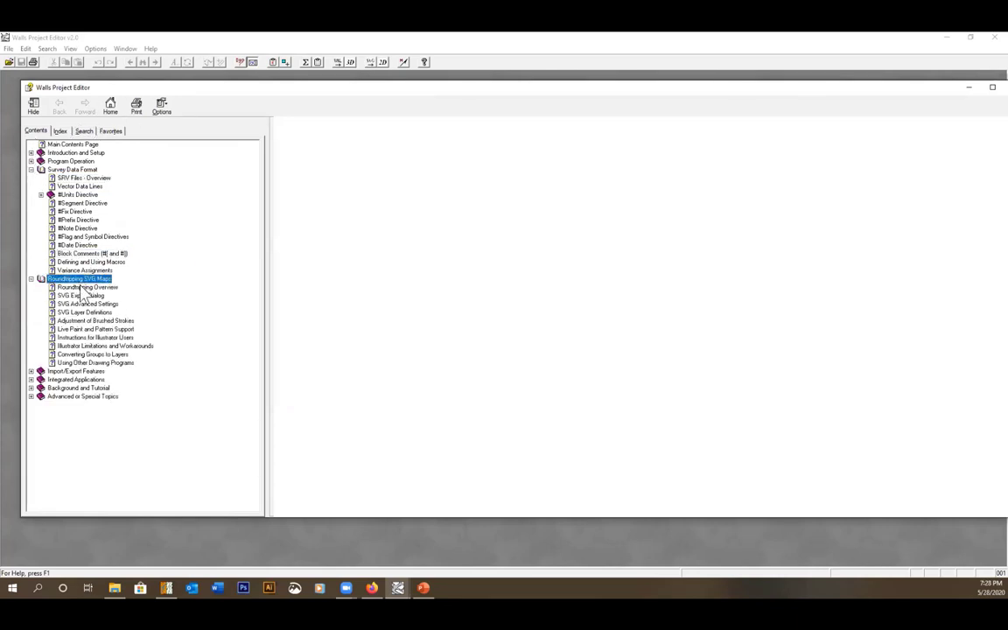
left_click(81, 287)
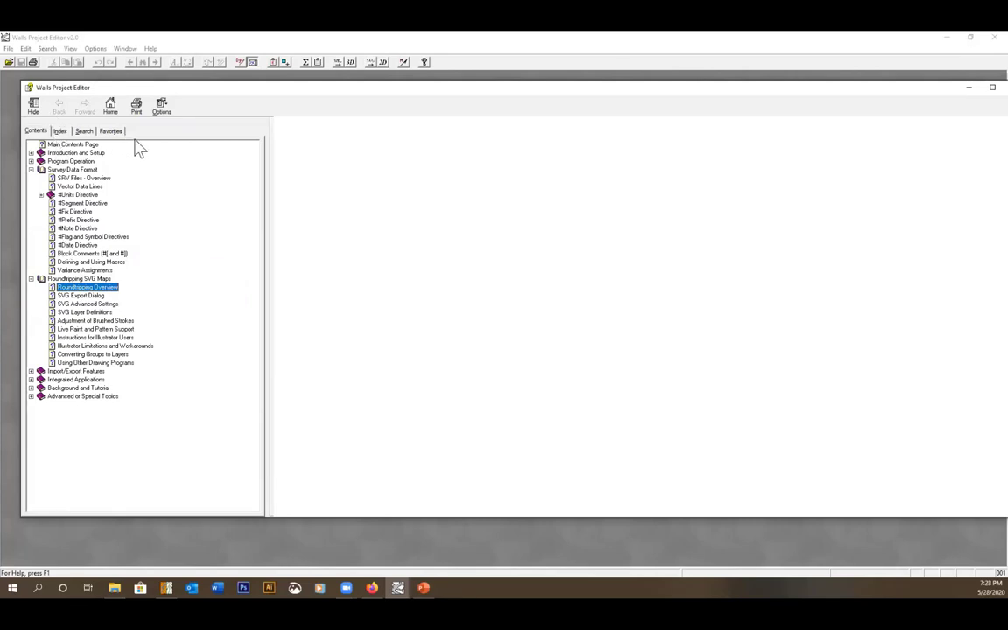
left_click_drag(613, 87, 555, 119)
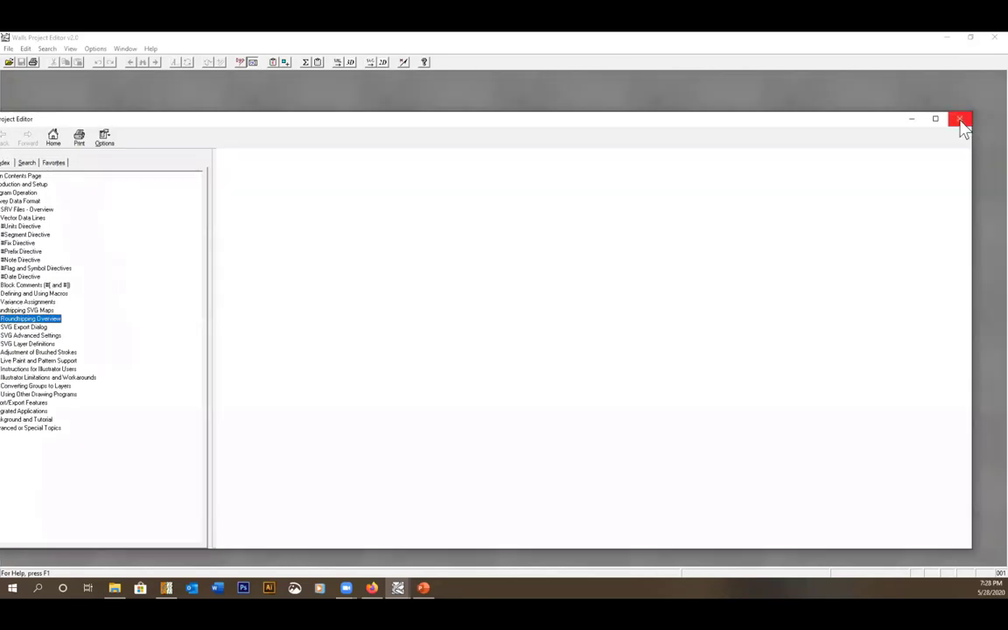
left_click(960, 120)
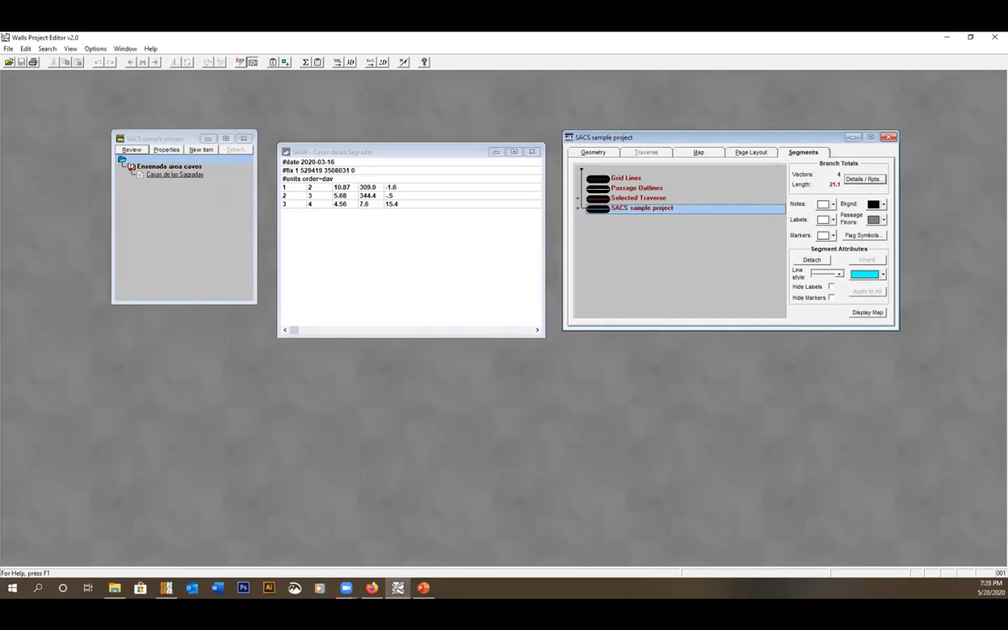
Step: Close the SACS sample project with its survey file and review windows, and open the recent Quintana Roo project
left_click(889, 140)
left_click(533, 153)
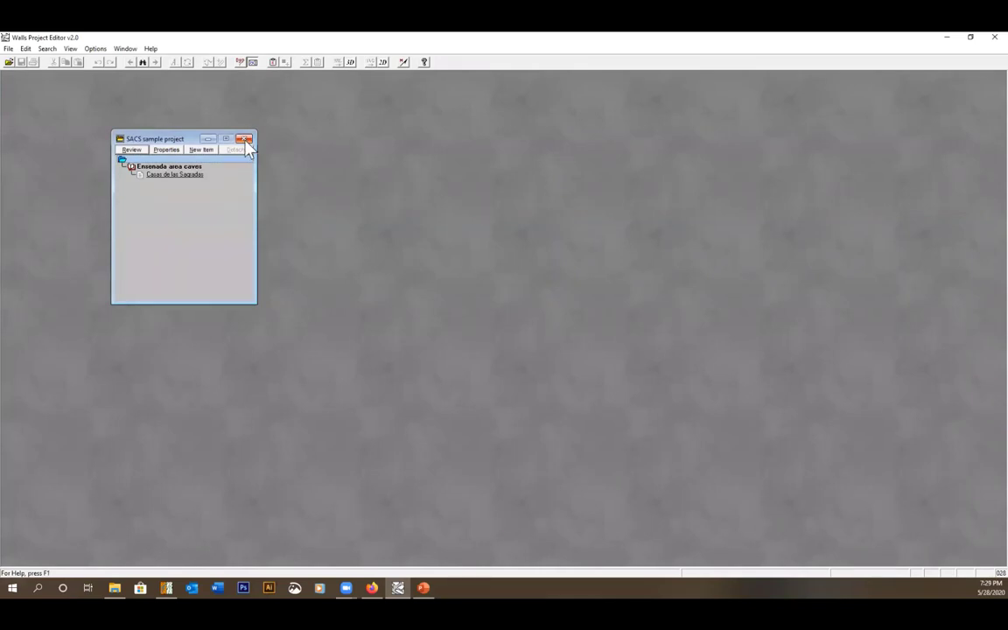
left_click(245, 141)
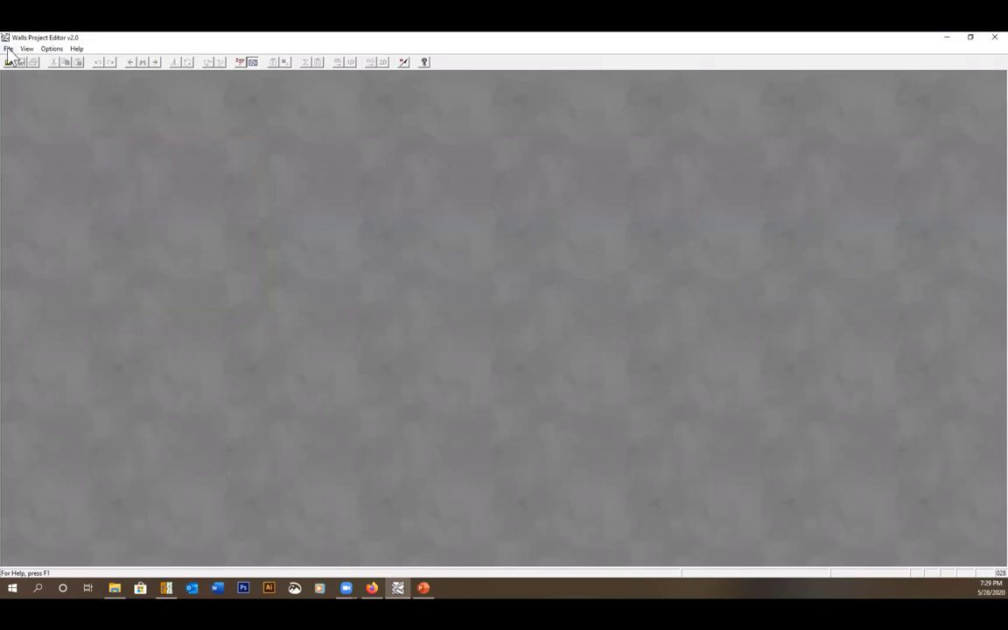
left_click(8, 50)
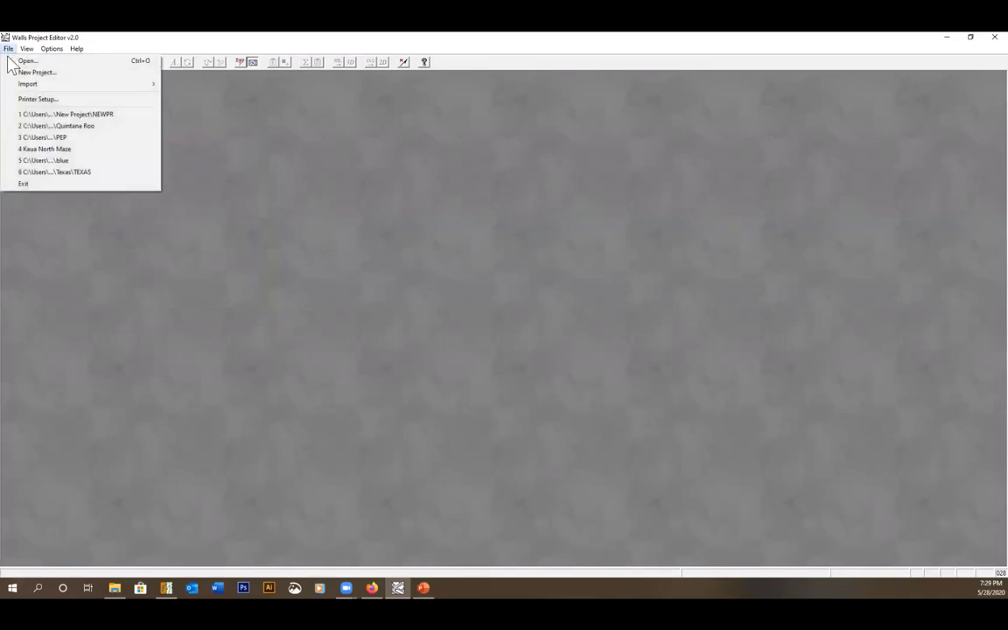
left_click(66, 127)
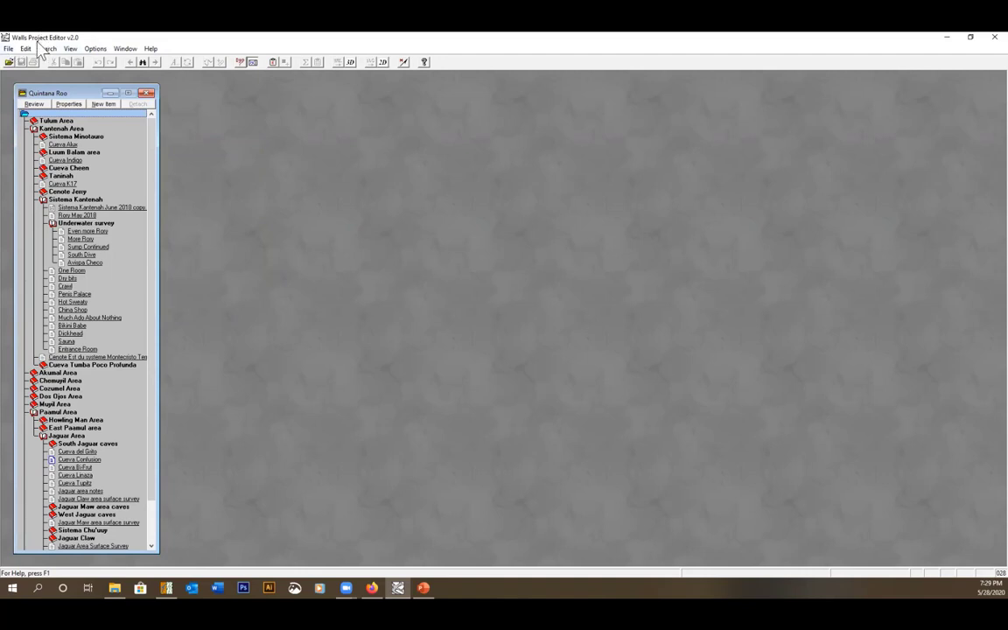
Step: Recompile the whole Quintana Roo project and decline reviewing the error log
left_click_drag(83, 91, 75, 83)
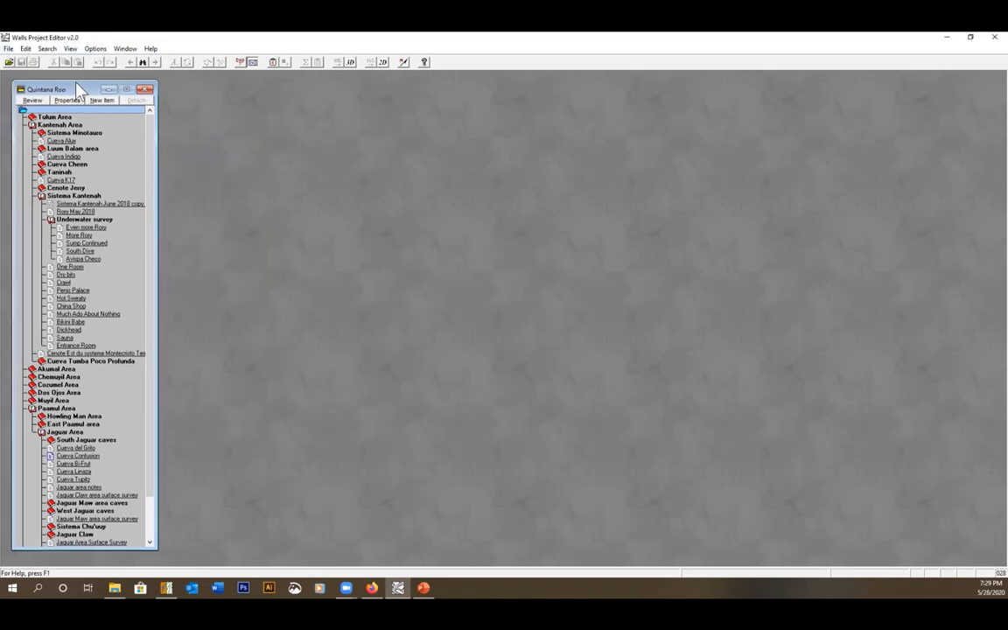
left_click_drag(82, 86, 82, 86)
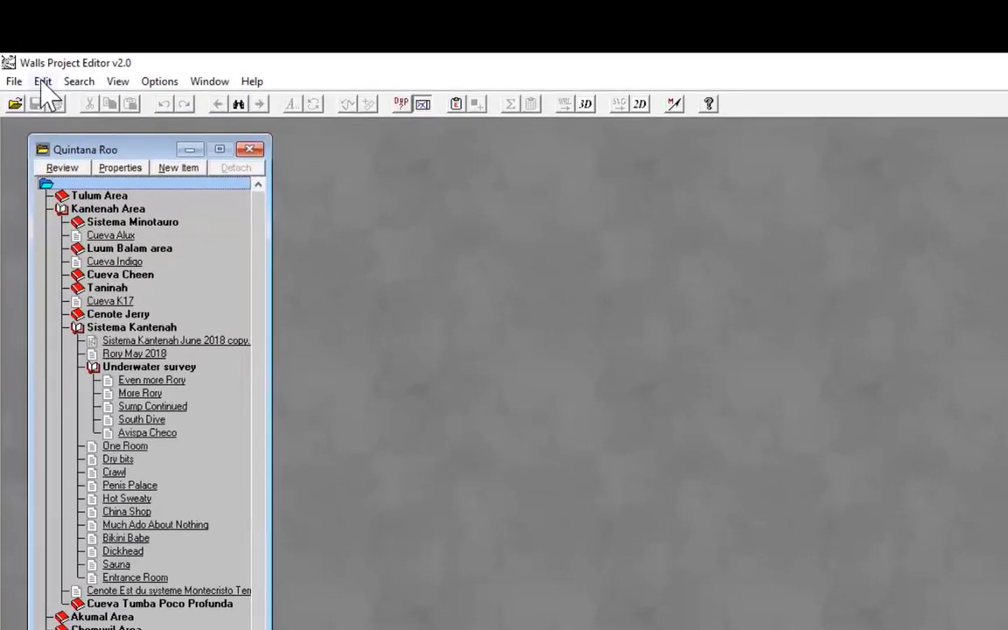
left_click(43, 82)
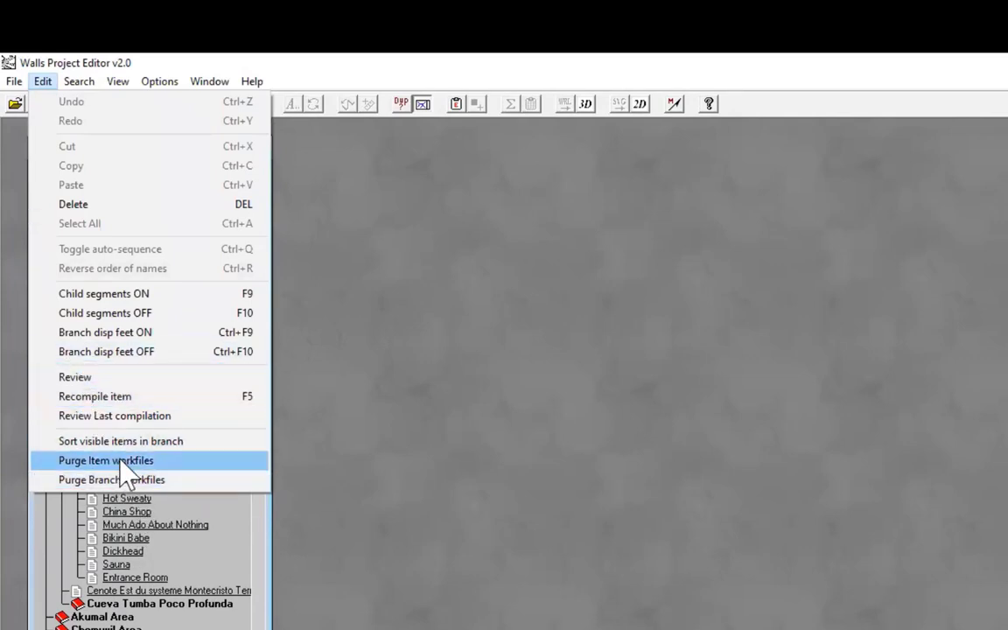
left_click(104, 399)
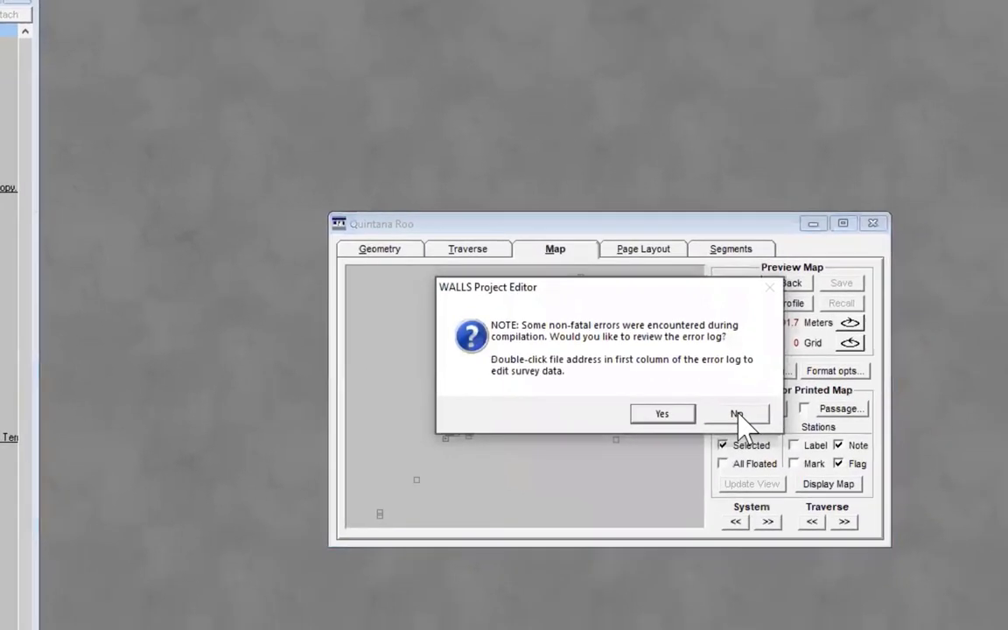
left_click(913, 530)
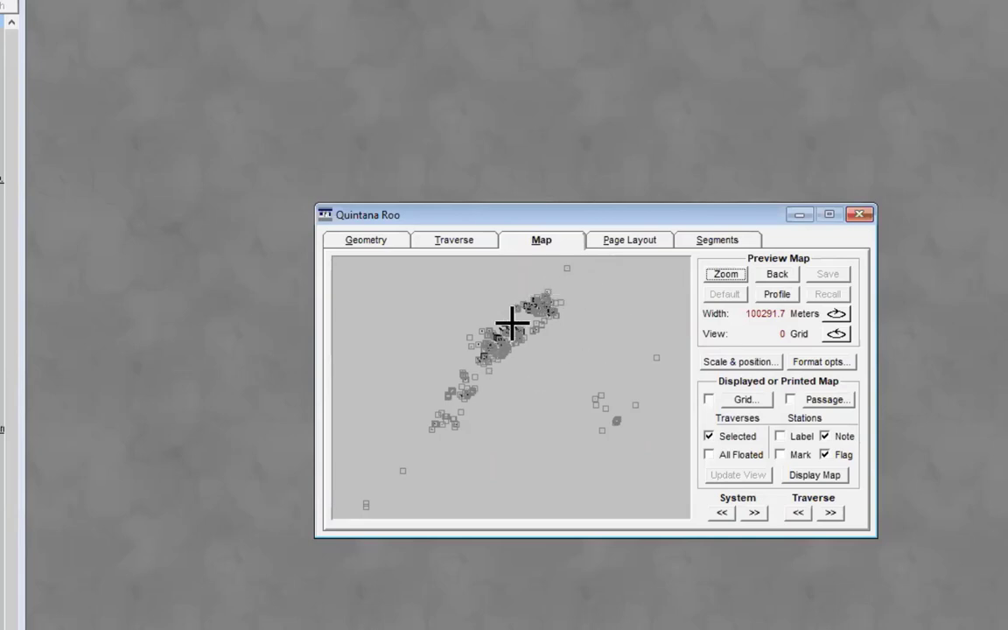
Step: Zoom the Quintana Roo preview map in on the central cluster of caves, to a width of about 13,628 meters
left_click_drag(456, 314, 558, 389)
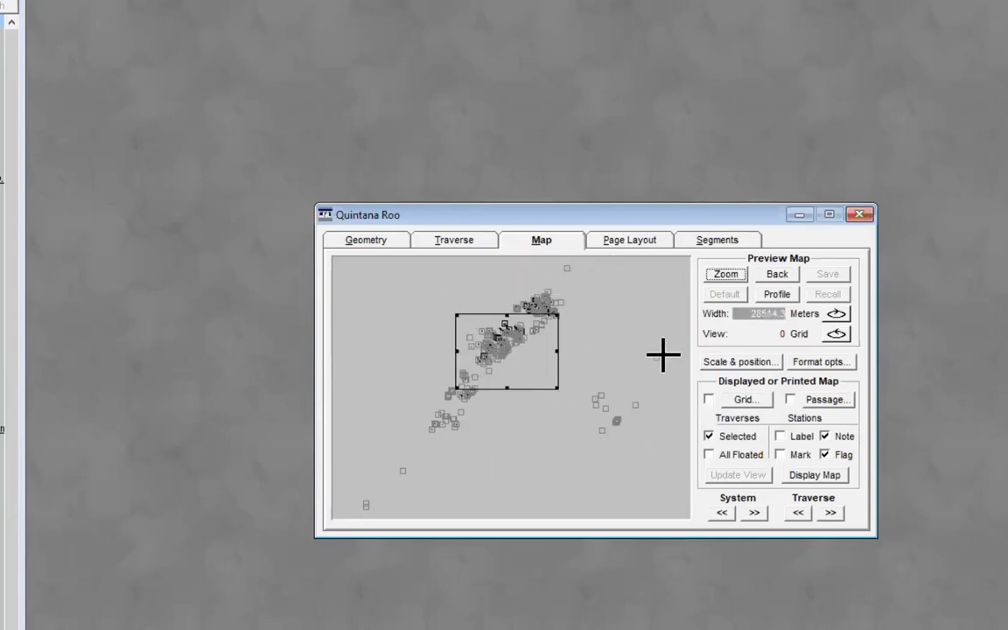
left_click(725, 274)
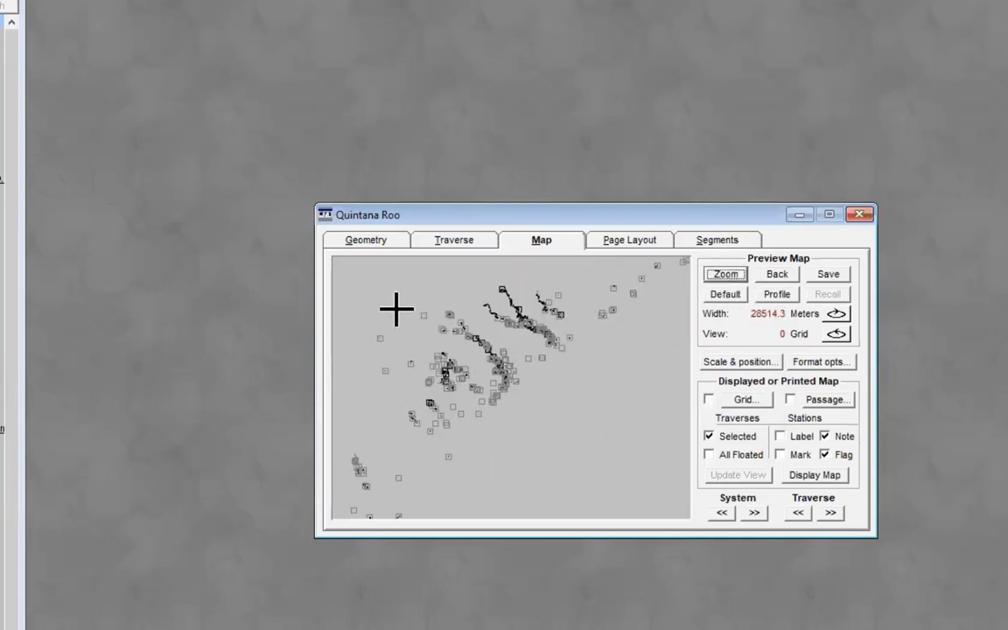
left_click_drag(397, 300, 568, 391)
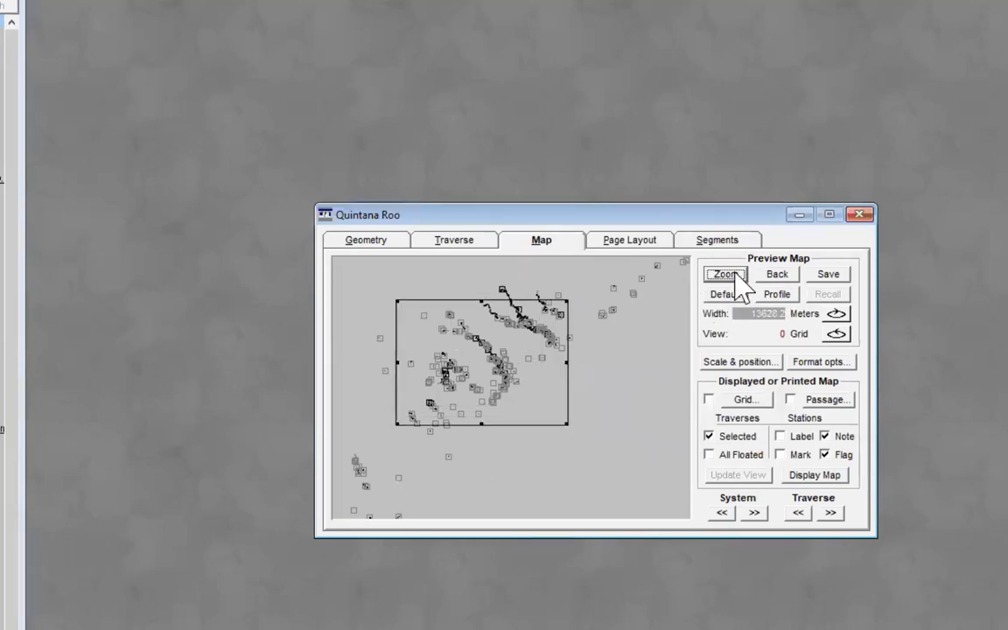
left_click(735, 274)
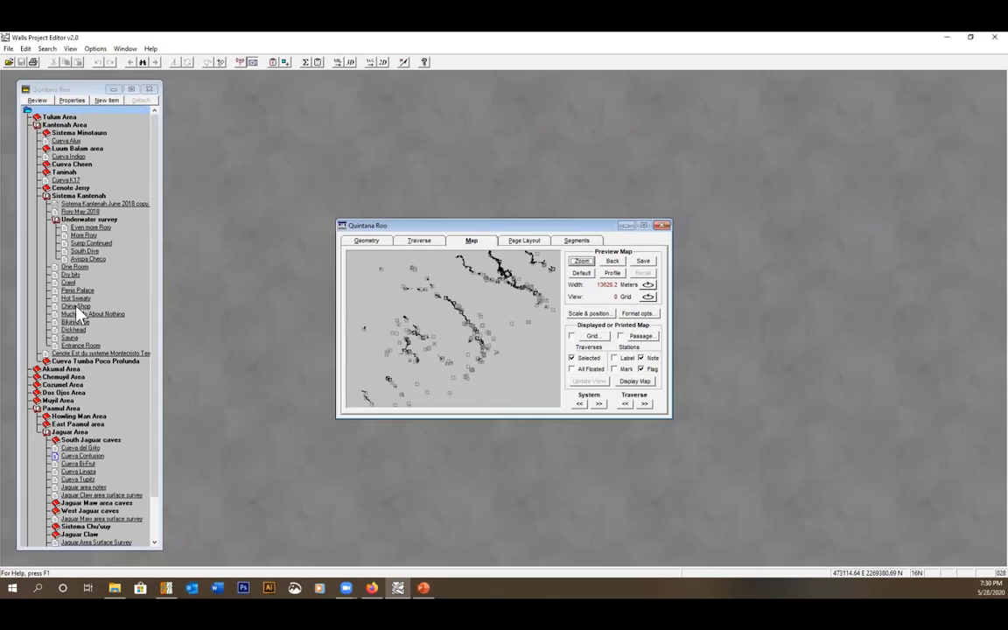
Step: Open the China Shop survey file under Sistema Kantenah to look over its shot data, and close it
double_click(77, 308)
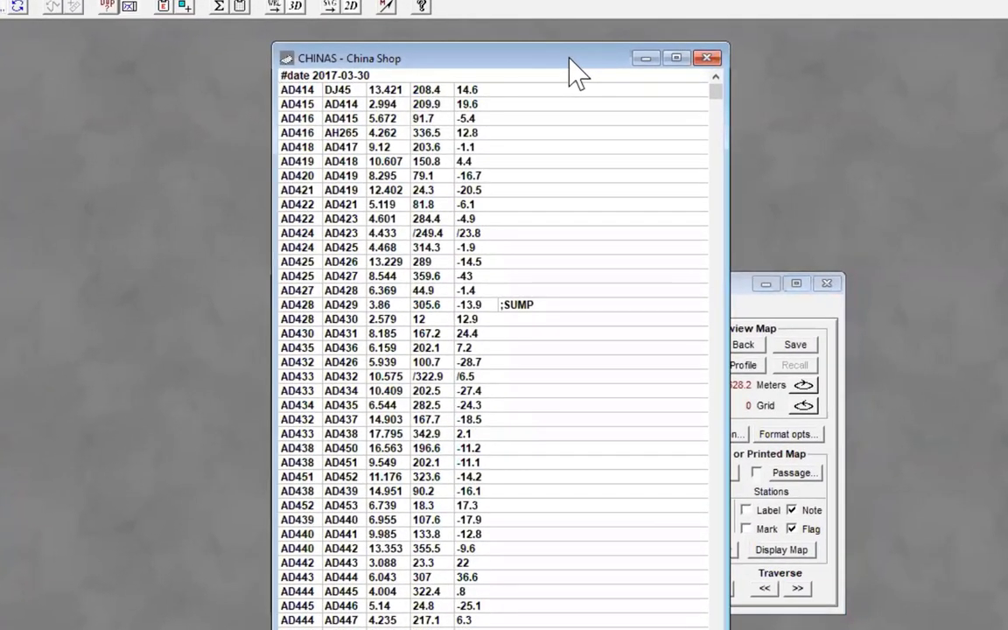
left_click_drag(570, 63, 568, 71)
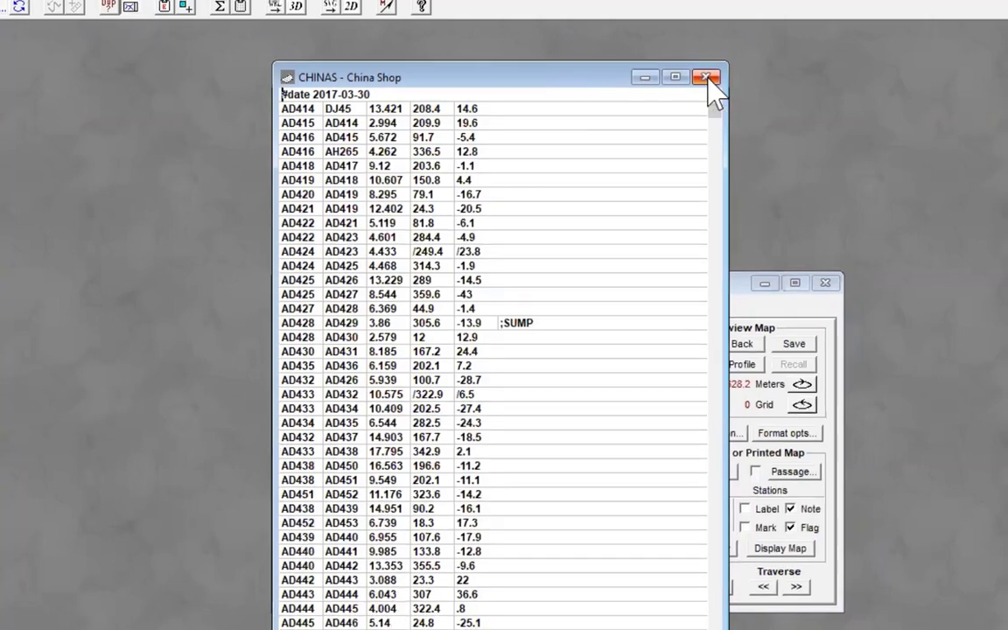
left_click(708, 79)
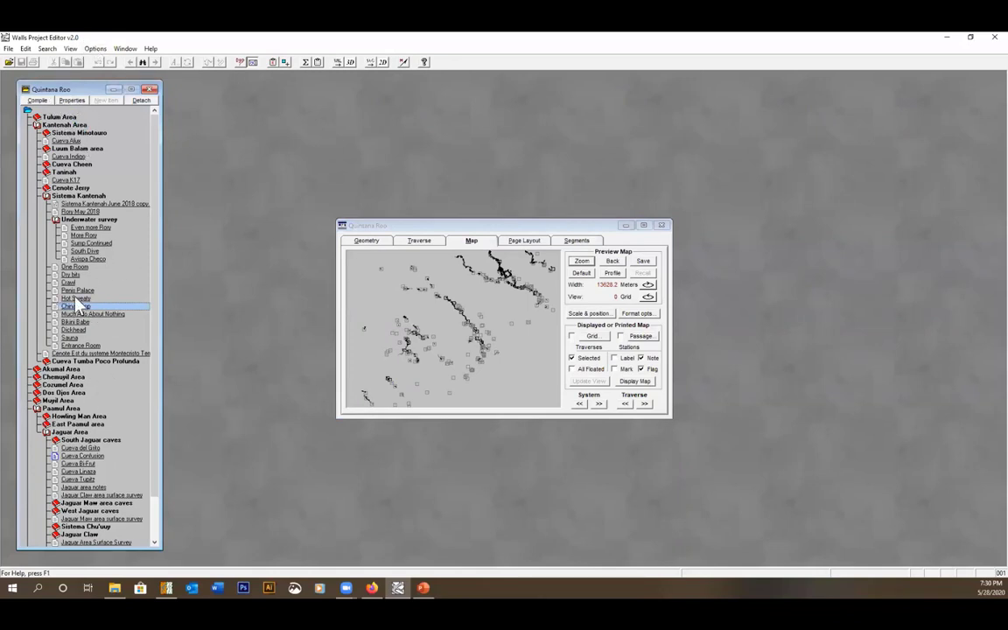
Step: Try the compile option prefix=addison in the properties of the Sistema Kantenah book, and clear it and cancel the dialog
left_click(82, 196)
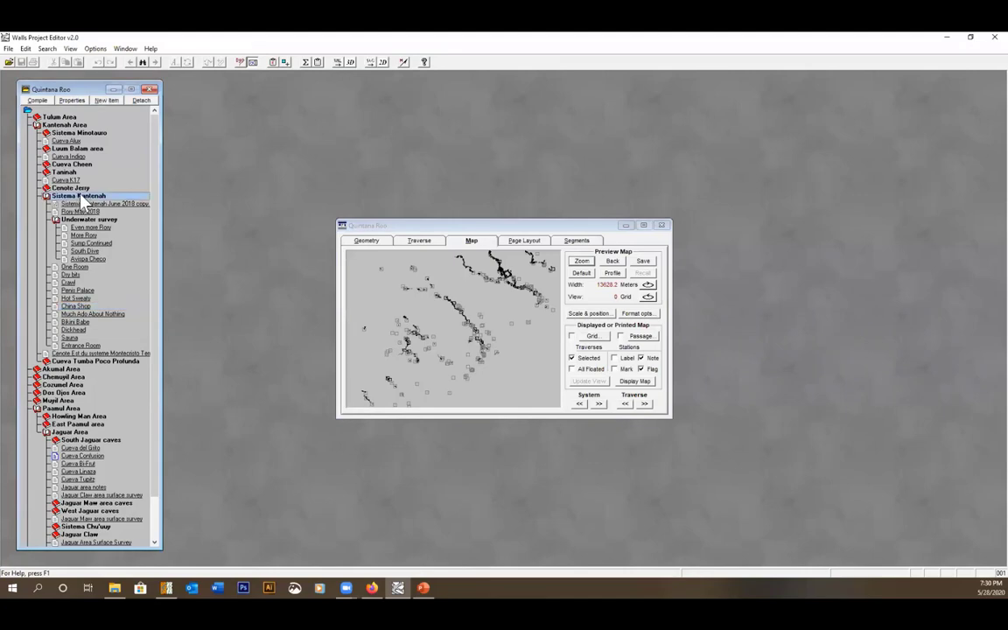
left_click(72, 100)
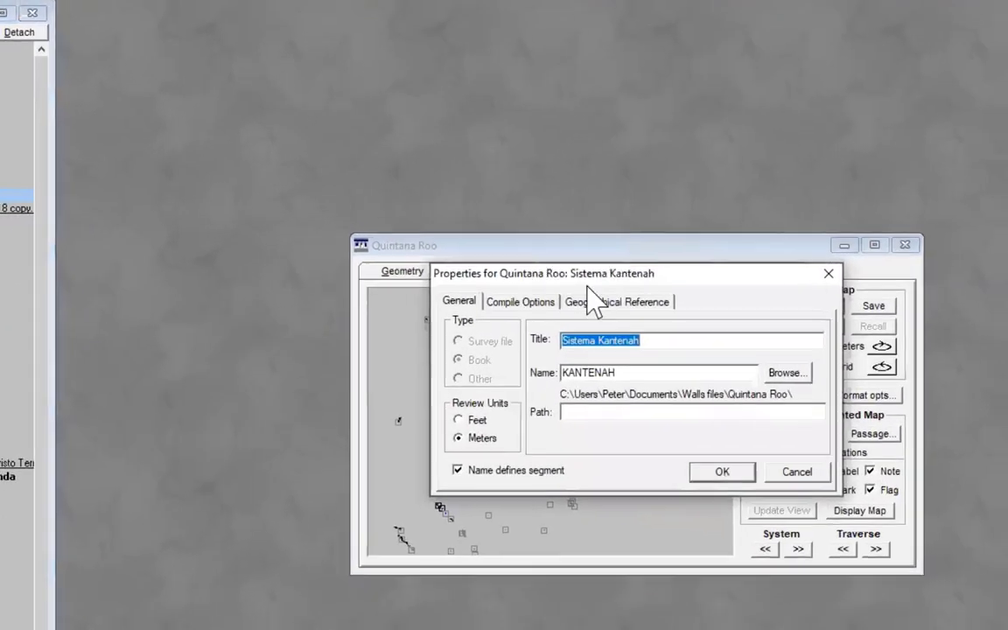
left_click(523, 301)
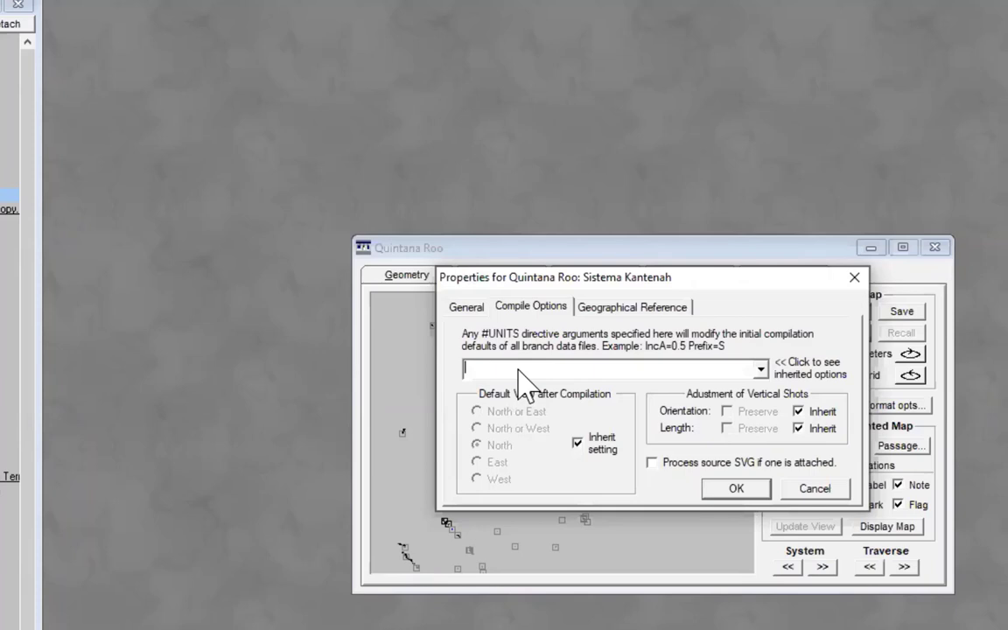
type("prefix=")
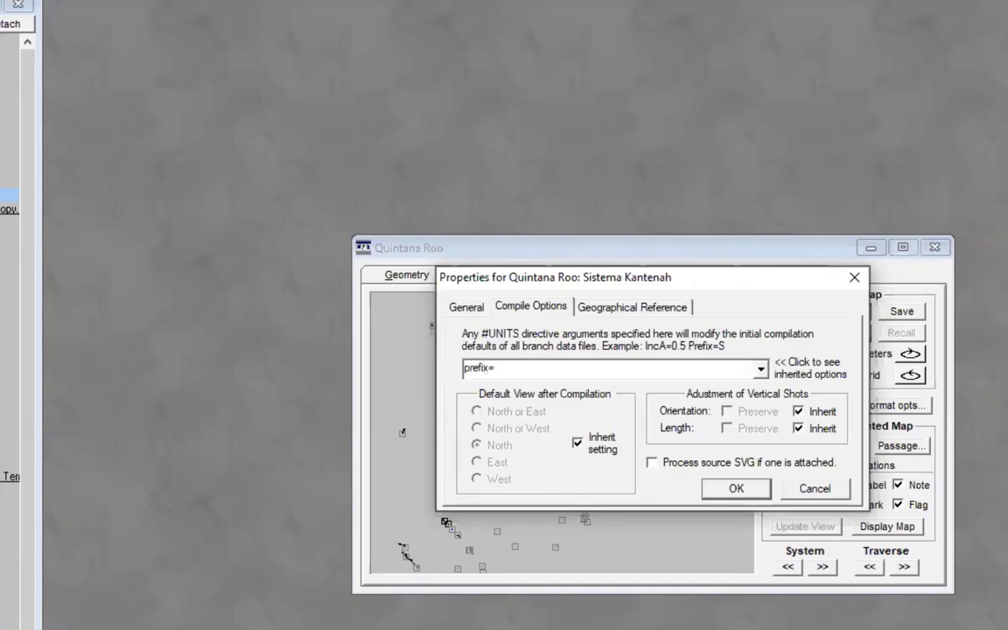
type("addison")
key("BackSpace")
key("BackSpace")
key("BackSpace")
key("BackSpace")
key("BackSpace")
key("BackSpace")
key("BackSpace")
key("BackSpace")
key("BackSpace")
key("BackSpace")
key("BackSpace")
key("BackSpace")
key("BackSpace")
key("BackSpace")
left_click(828, 487)
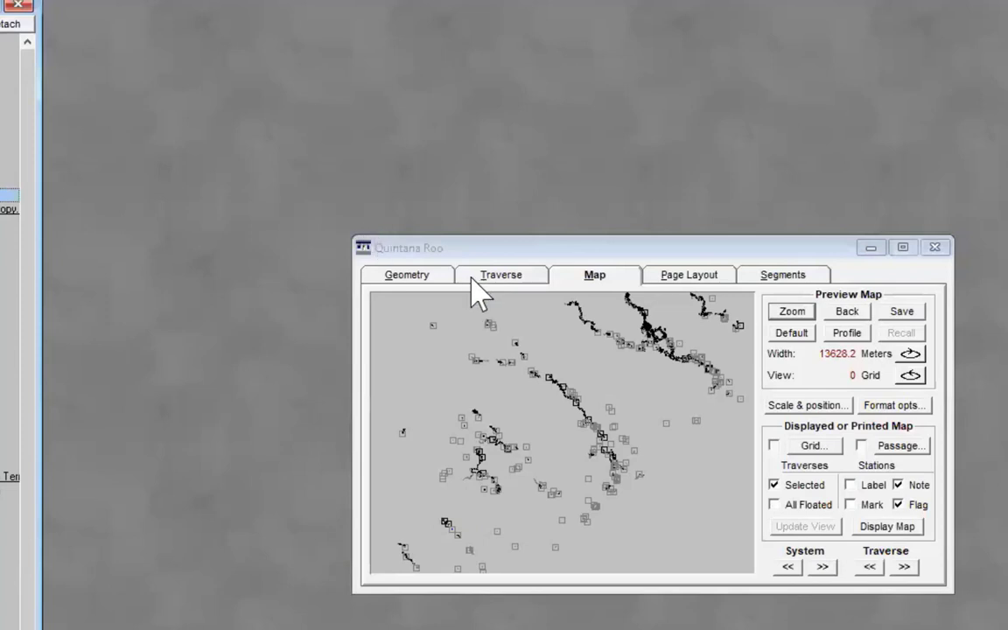
Step: Show the Quintana Roo geometry results, and float the five-vector traverse of the first loop system horizontally and unfloat it
left_click(442, 276)
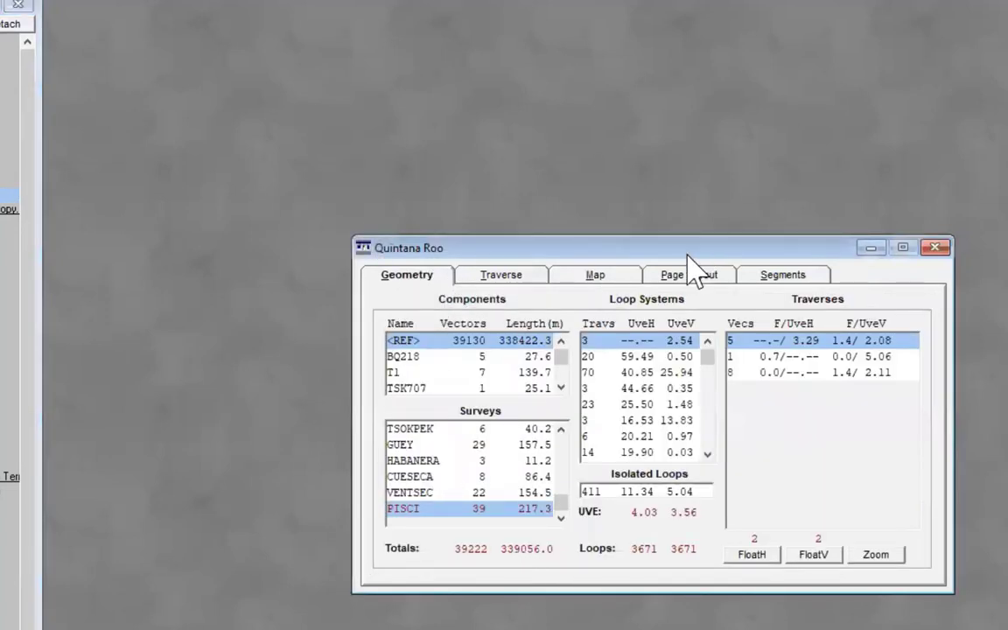
left_click_drag(685, 242, 655, 52)
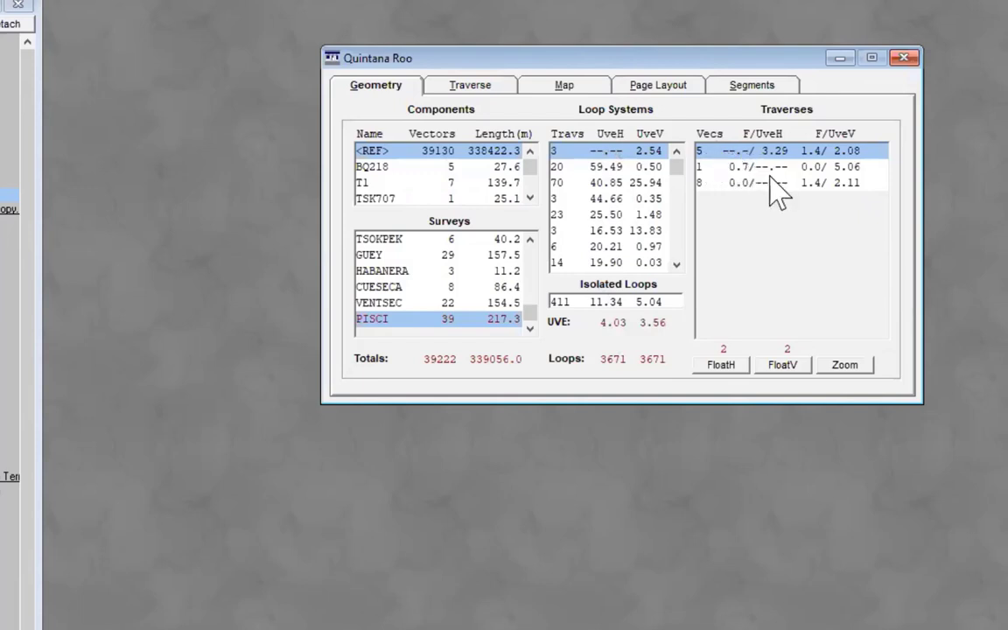
left_click(770, 360)
left_click(723, 365)
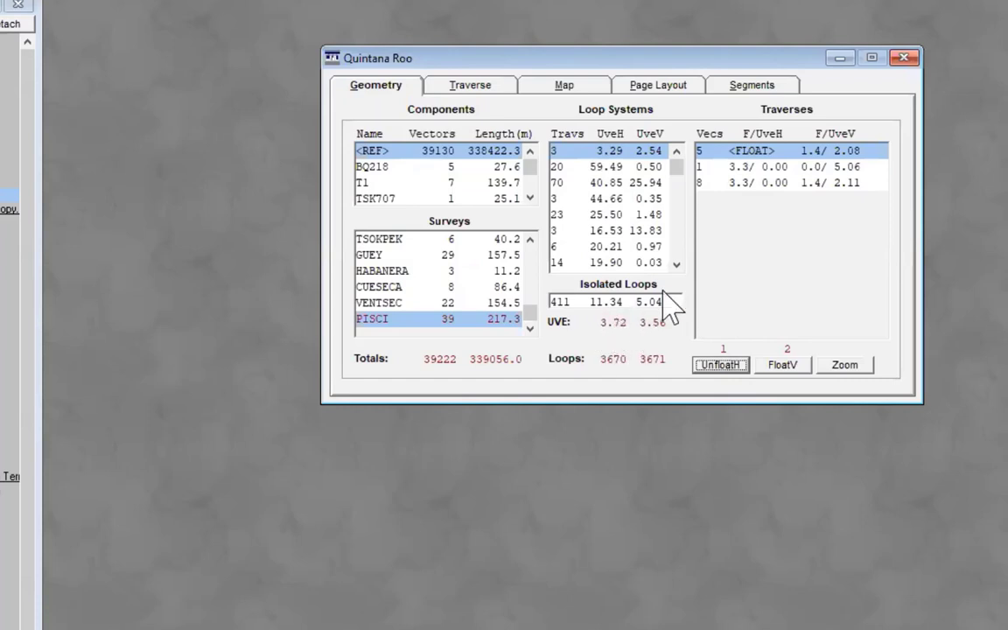
left_click(716, 369)
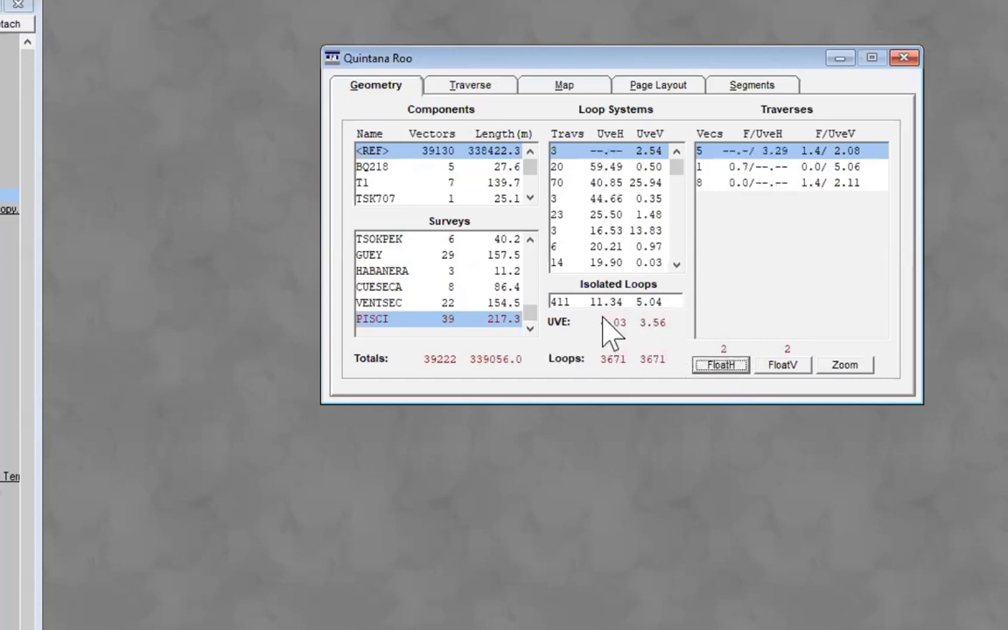
Step: Float the five-vector traverse horizontally again, inspect it zoomed in on the preview map, and unfloat it
left_click(721, 366)
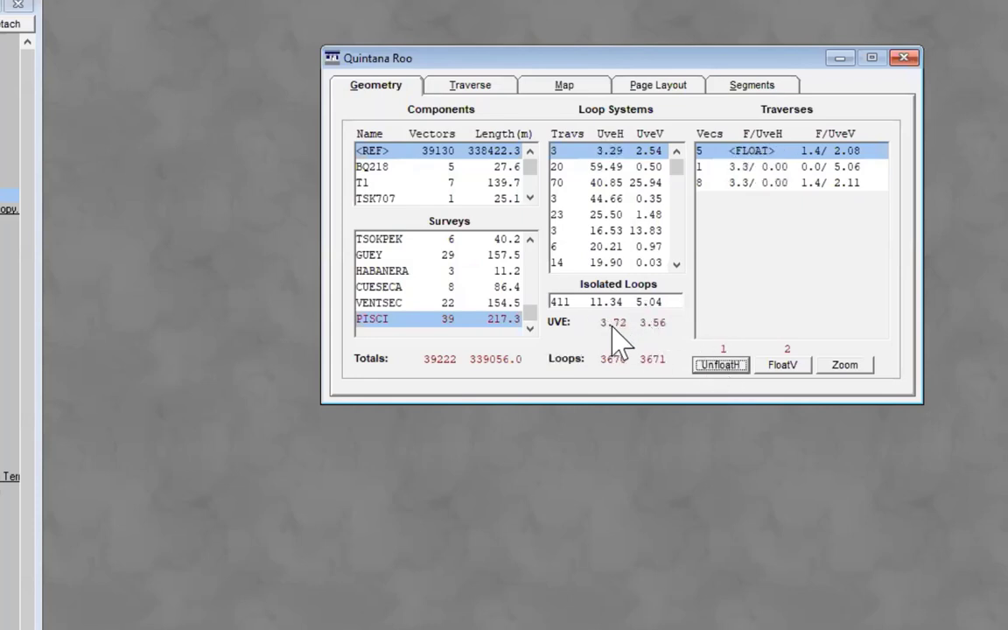
left_click(847, 364)
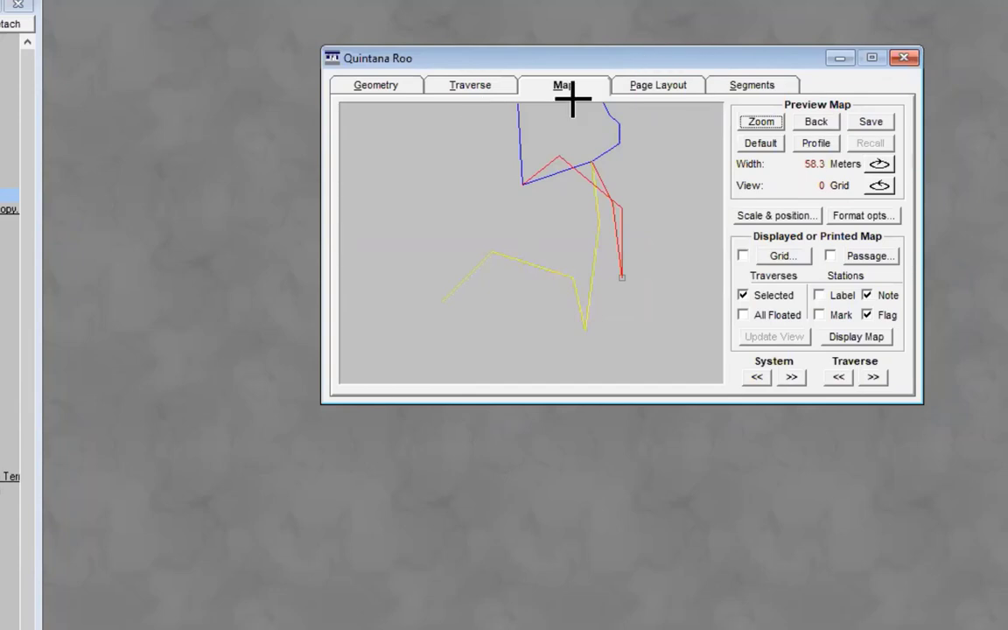
left_click(401, 88)
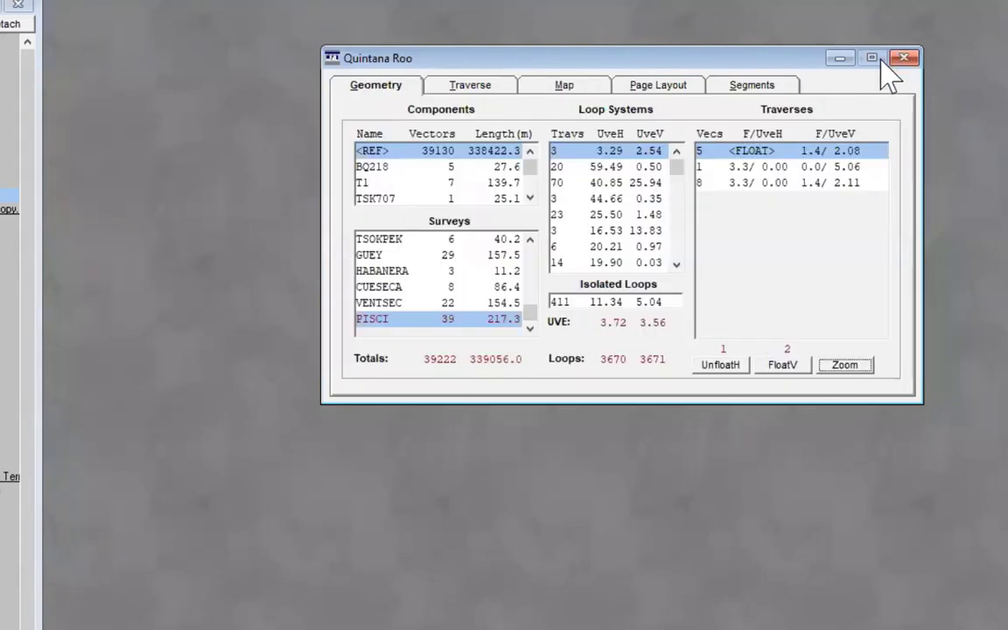
left_click(721, 366)
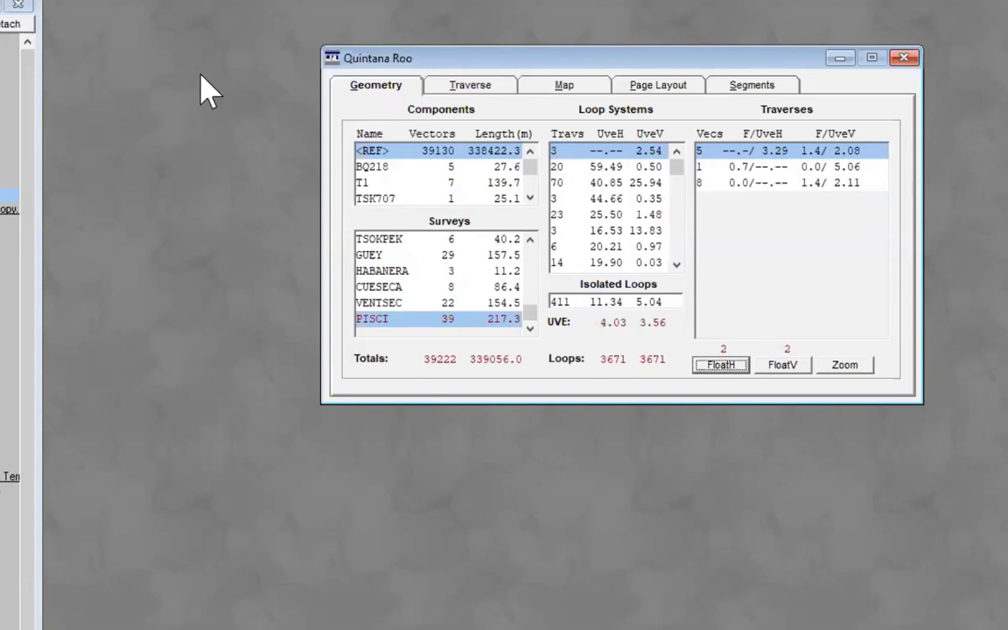
Step: Close the Quintana Roo review, compile Sistema Kantenah, and show its entire line plot on the preview map
left_click(905, 59)
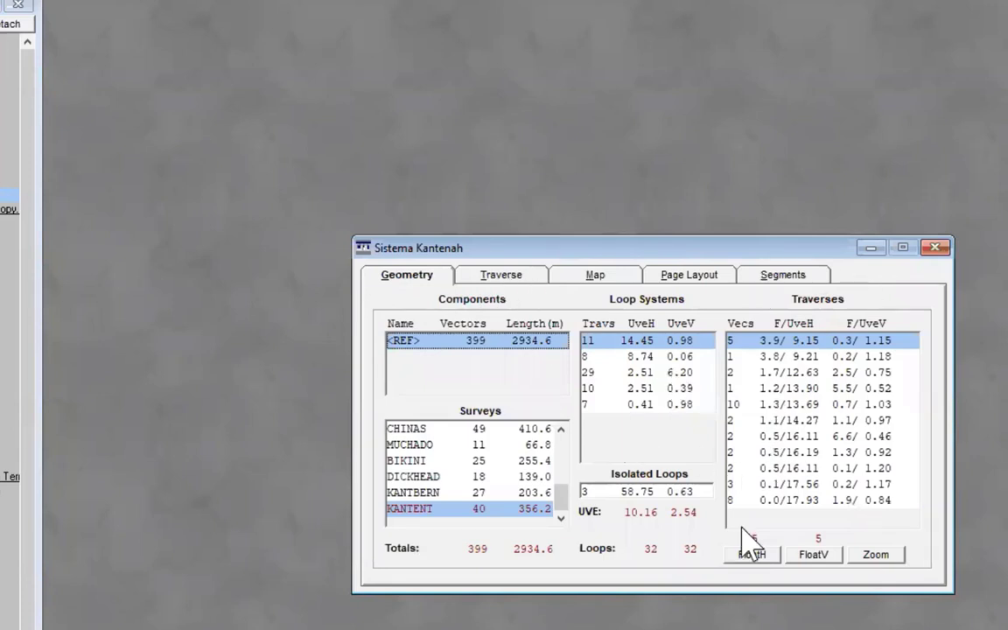
left_click(595, 277)
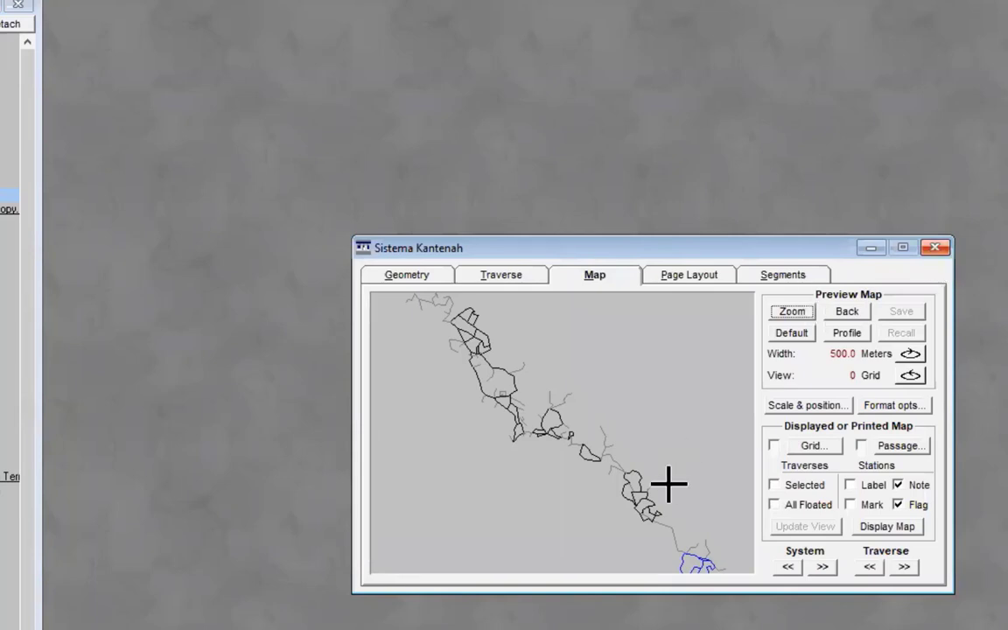
scroll(663, 482, "down", 3)
scroll(657, 477, "down", 3)
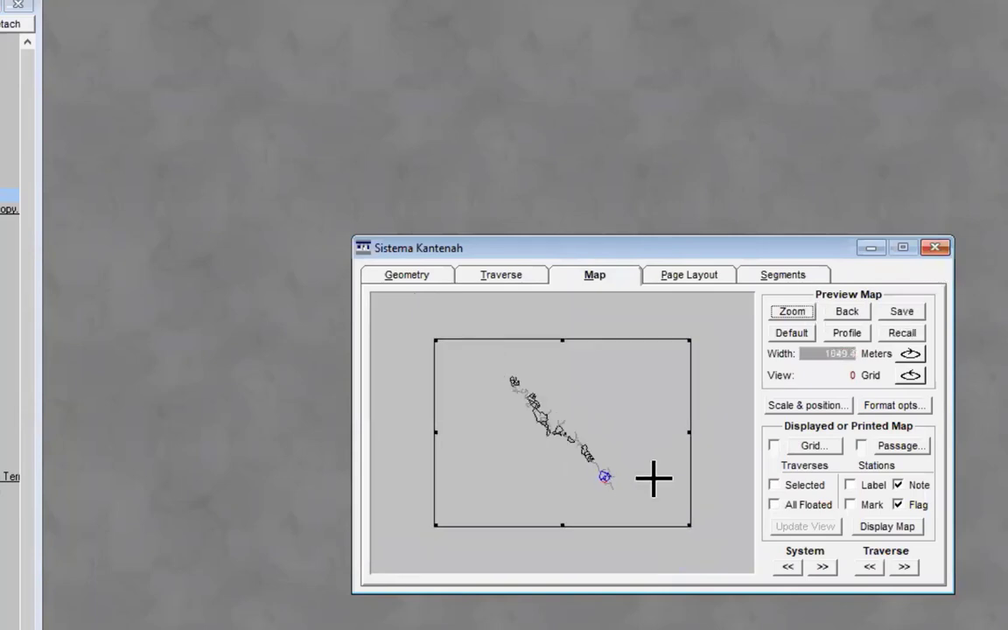
left_click(655, 478)
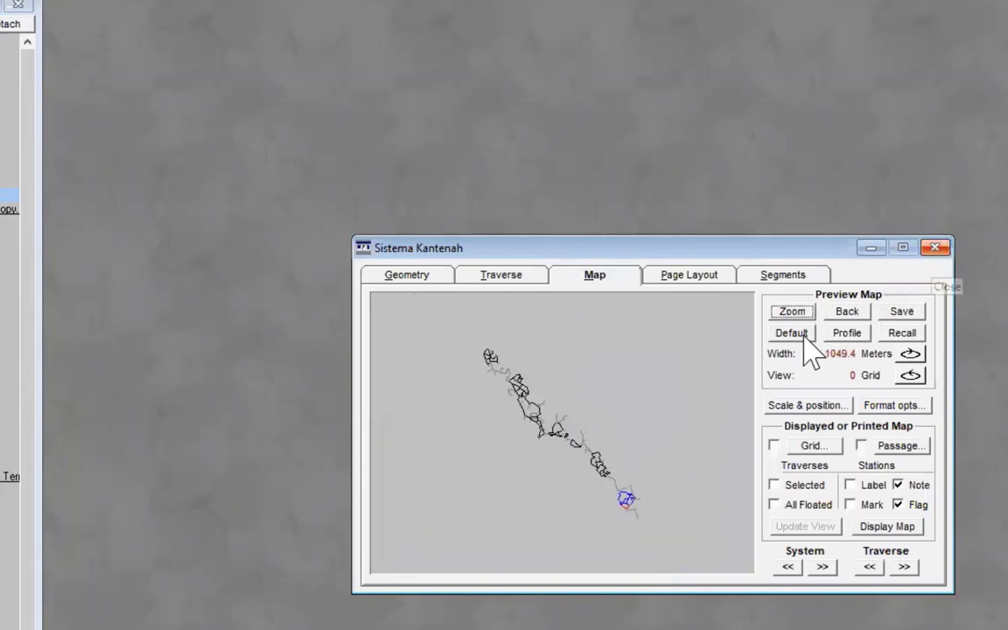
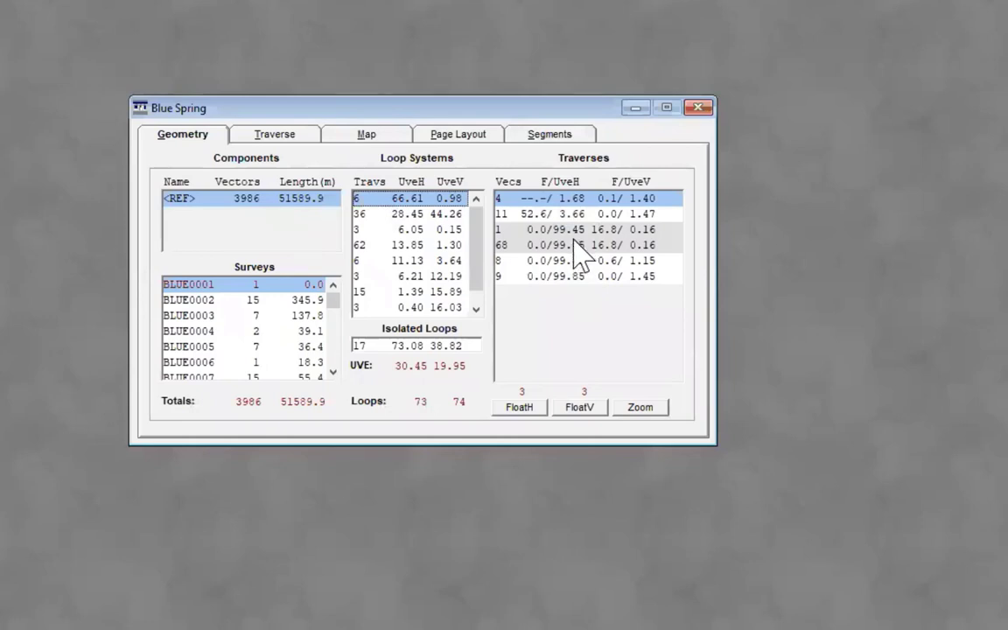
Step: Float the four-vector traverse of Blue Spring's first loop system horizontally and zoom the preview map to it
left_click(528, 199)
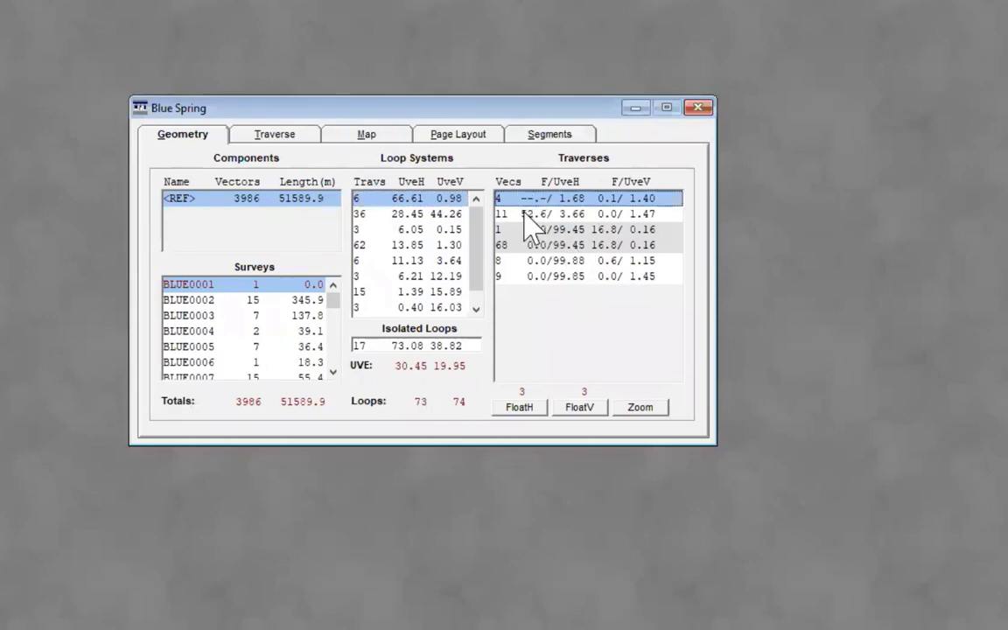
left_click(535, 407)
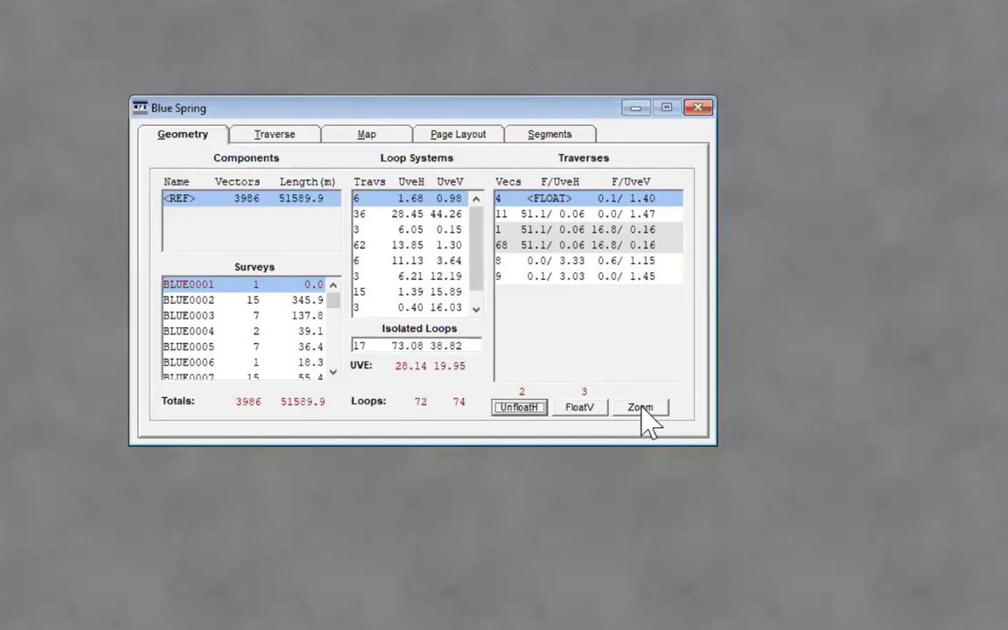
left_click(642, 409)
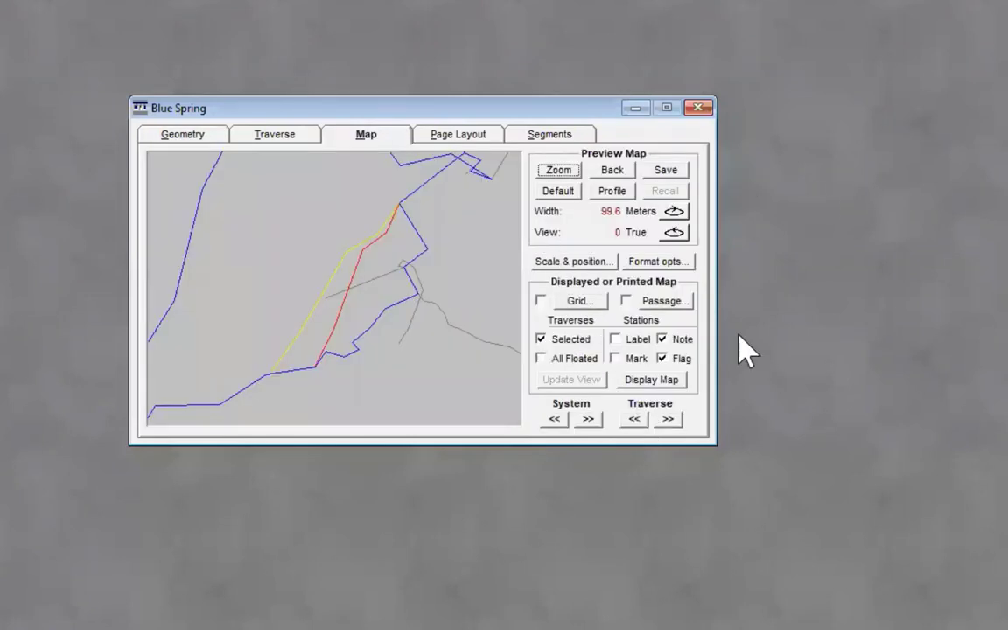
Step: Turn on station labels and marks for the Blue Spring map and display the map in its own window
left_click(615, 338)
left_click(616, 358)
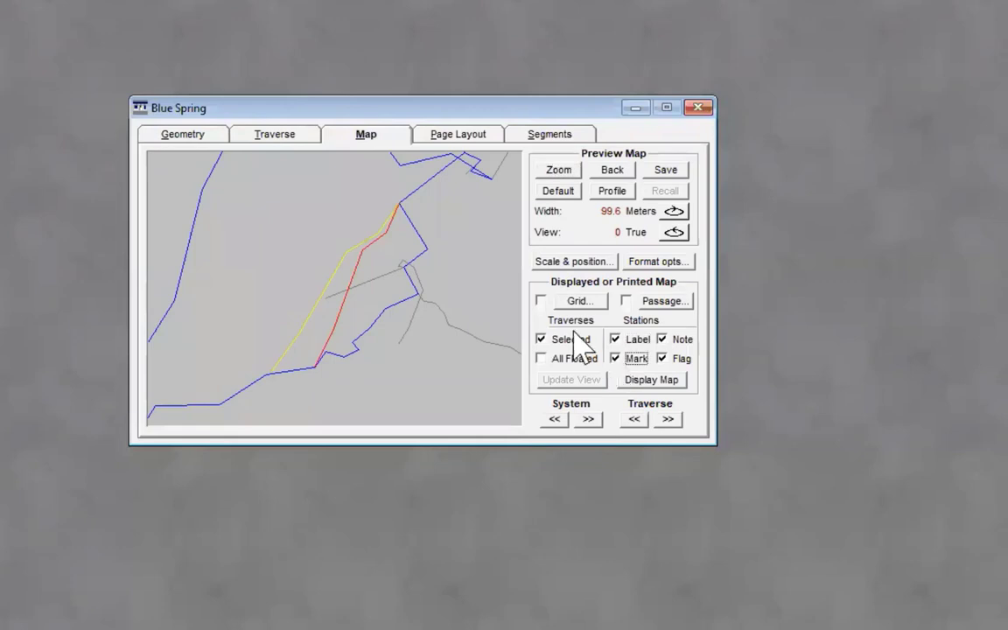
left_click(655, 382)
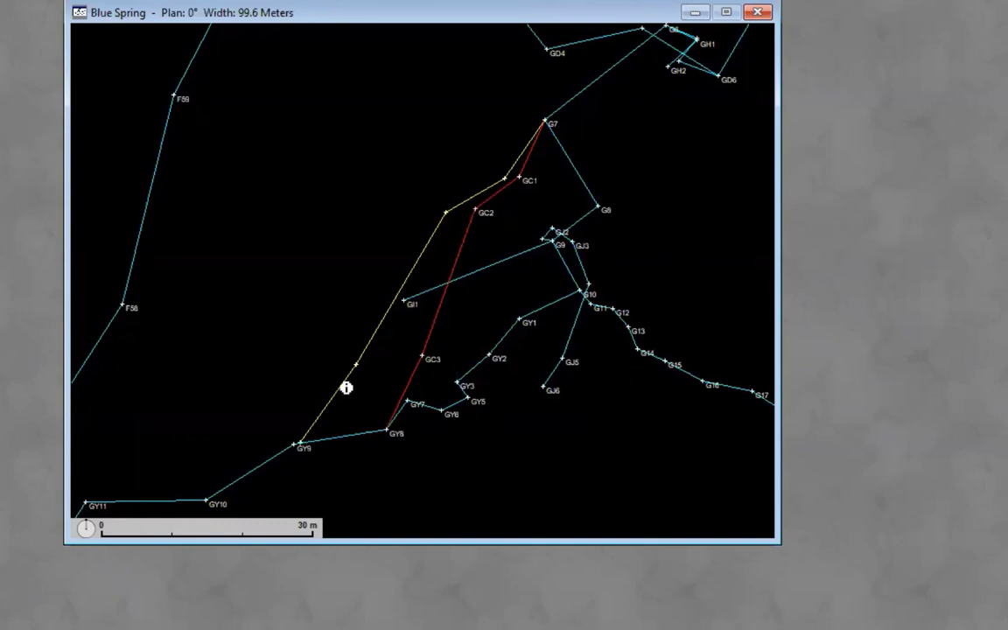
Step: Zoom the displayed Blue Spring map in on station GY9 to inspect the floated traverse's closure gap, and close the map window
left_click(434, 370)
left_click(311, 457)
left_click_drag(265, 417, 334, 462)
left_click_drag(294, 210, 493, 330)
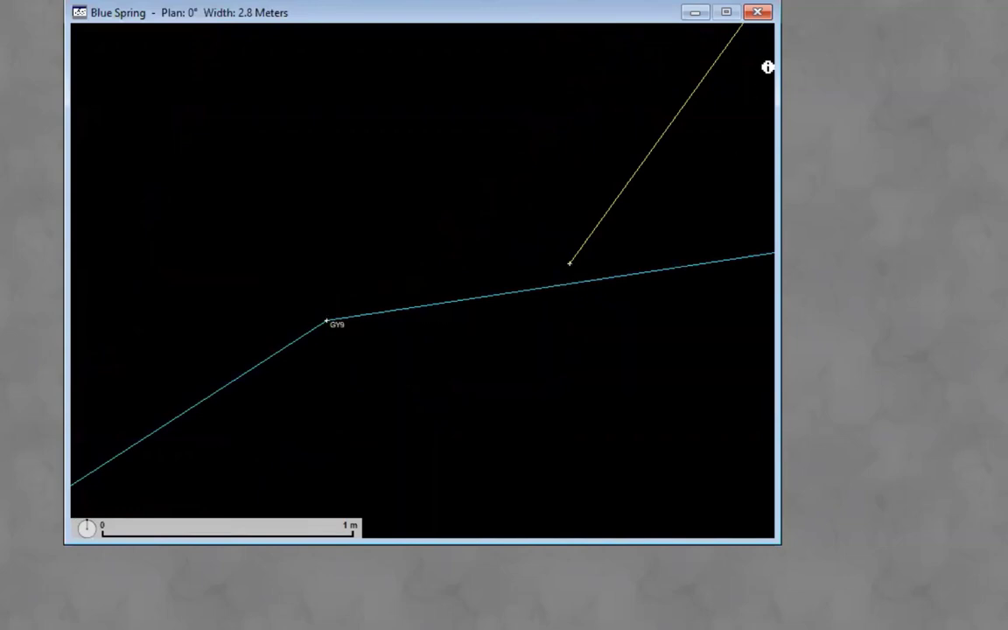
left_click(85, 1)
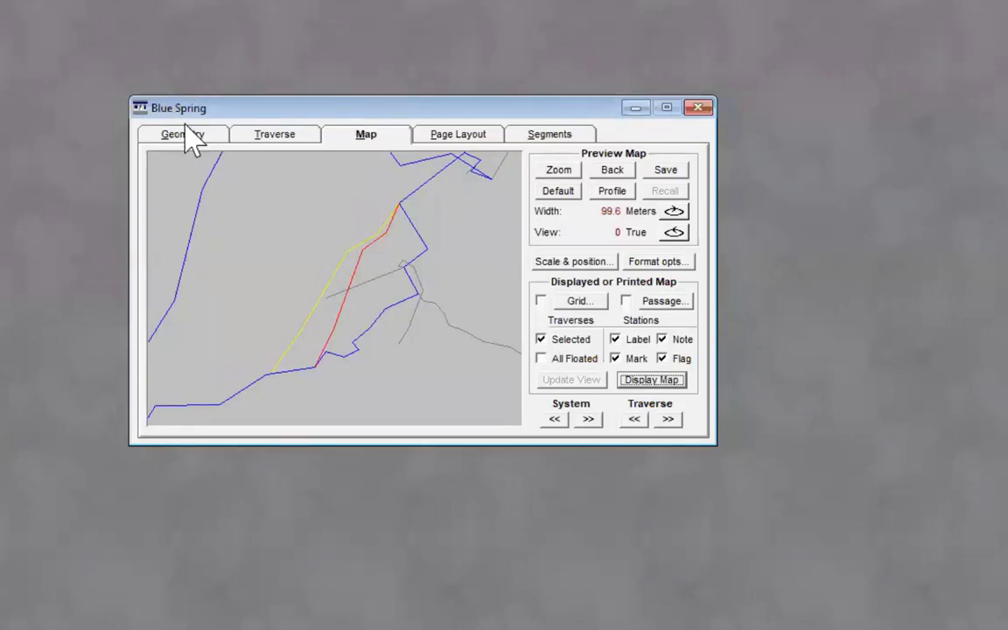
Step: Close the Blue Spring review and project and open the Quintana Roo project
left_click(198, 145)
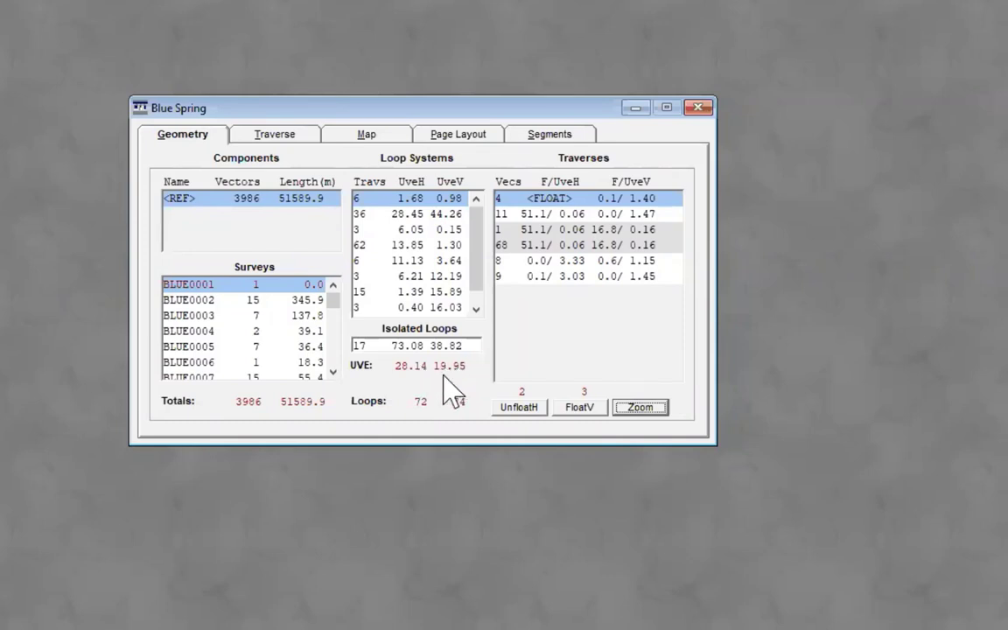
left_click(698, 107)
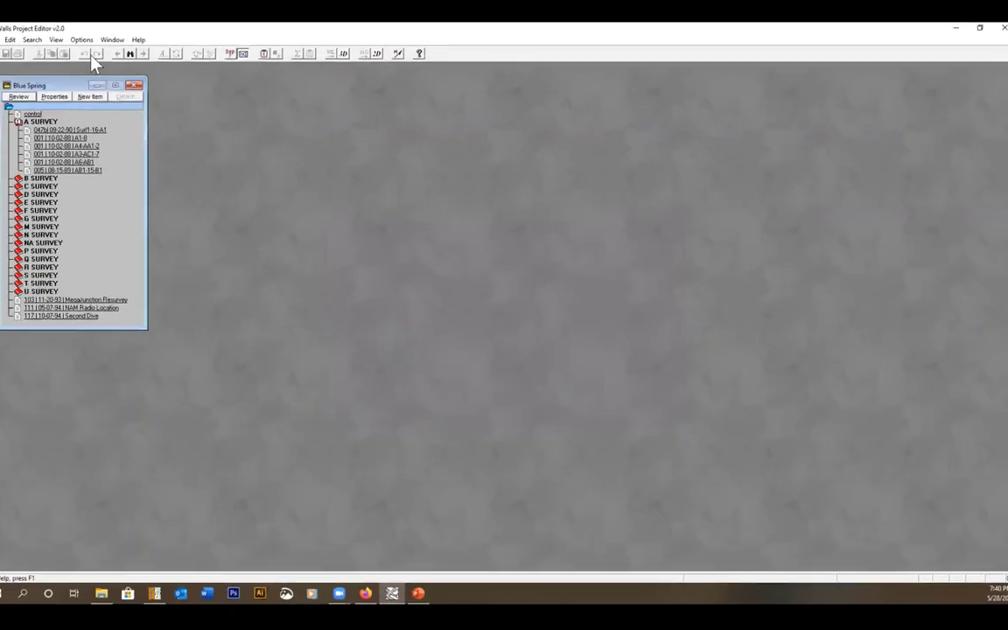
left_click(147, 93)
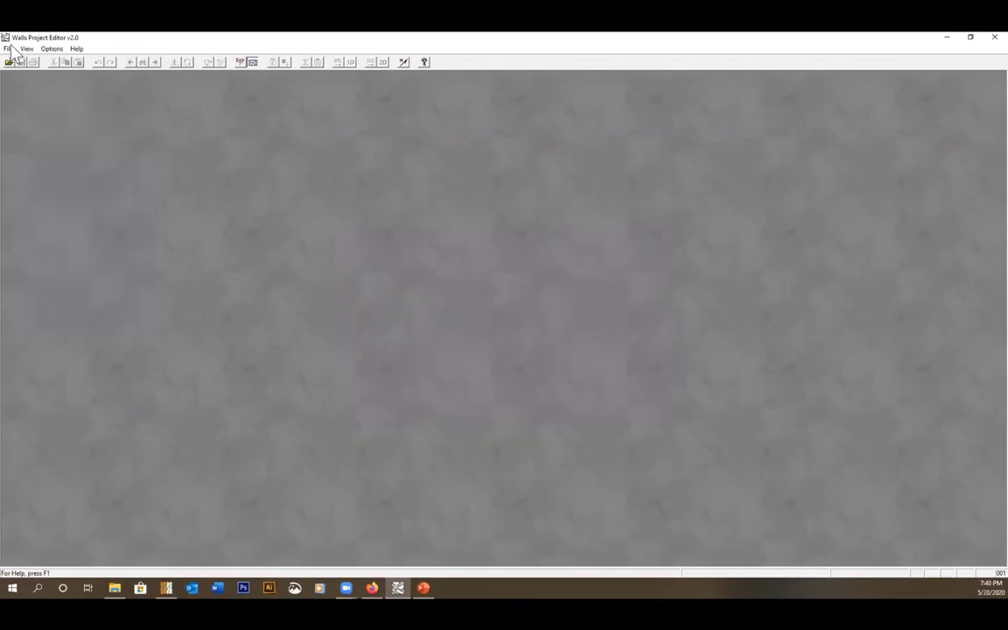
left_click(7, 49)
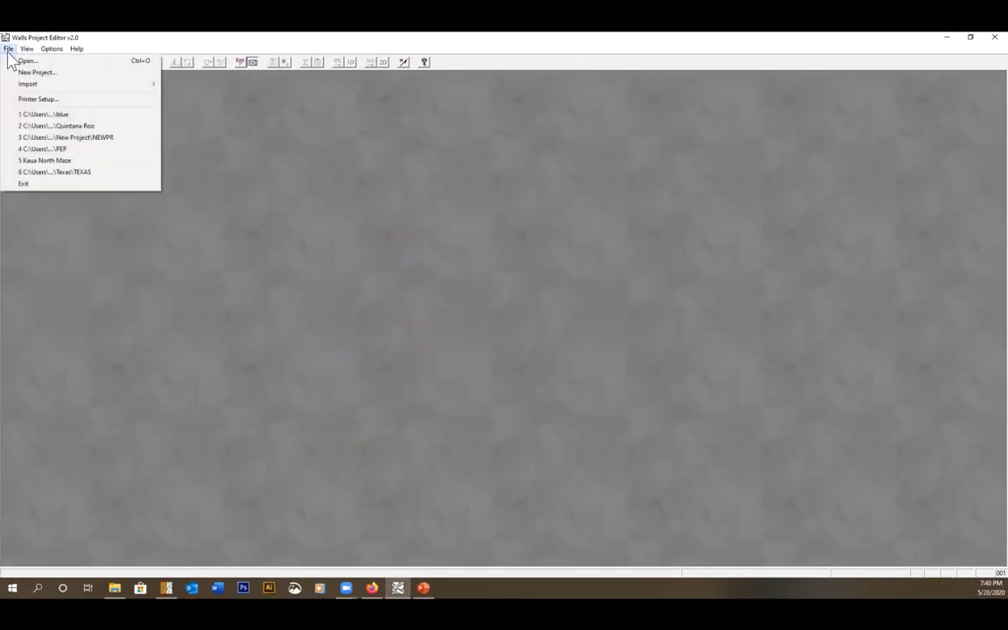
left_click(65, 127)
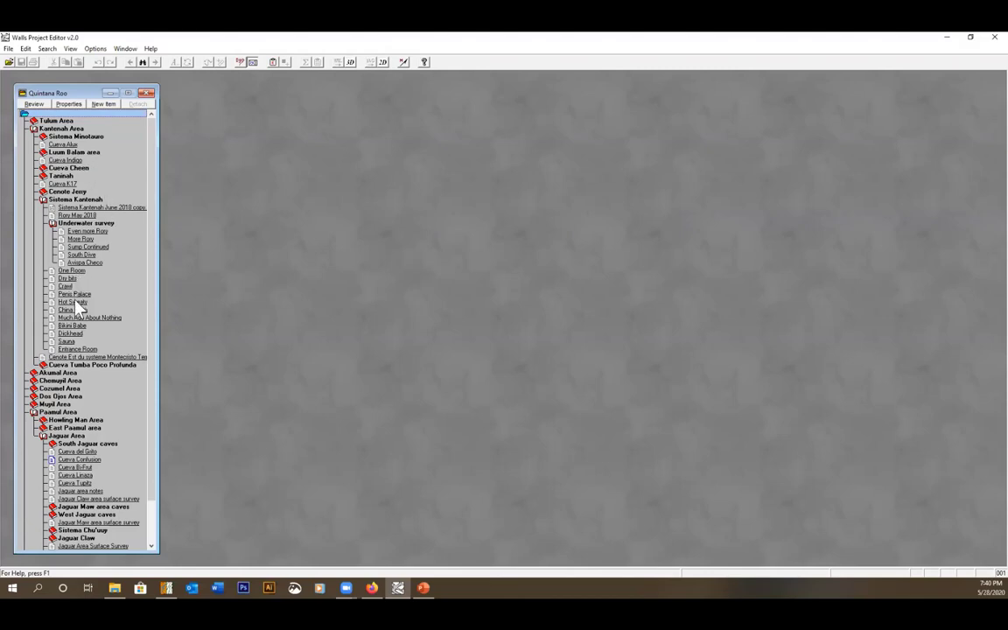
Step: View the data of the One Room and Sauna surveys under Sistema Kantenah, closing each file again
double_click(74, 271)
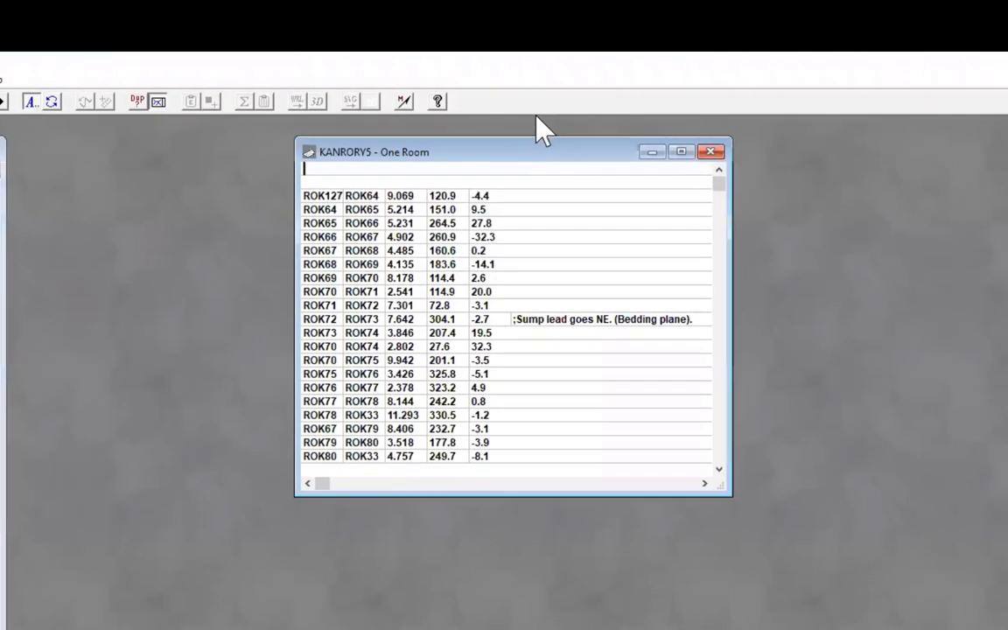
left_click_drag(534, 153, 540, 154)
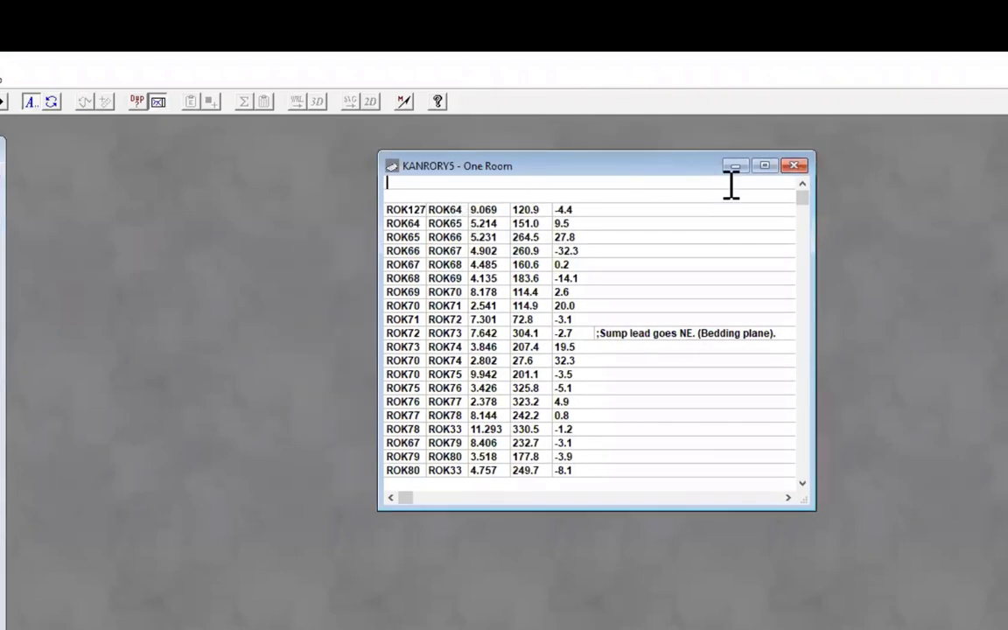
left_click(793, 166)
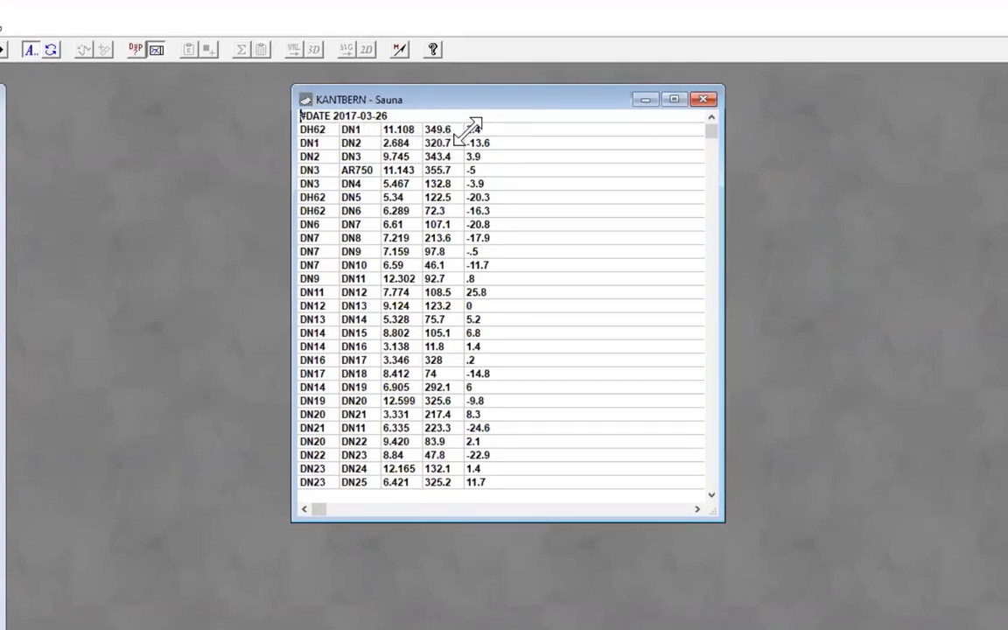
left_click(705, 102)
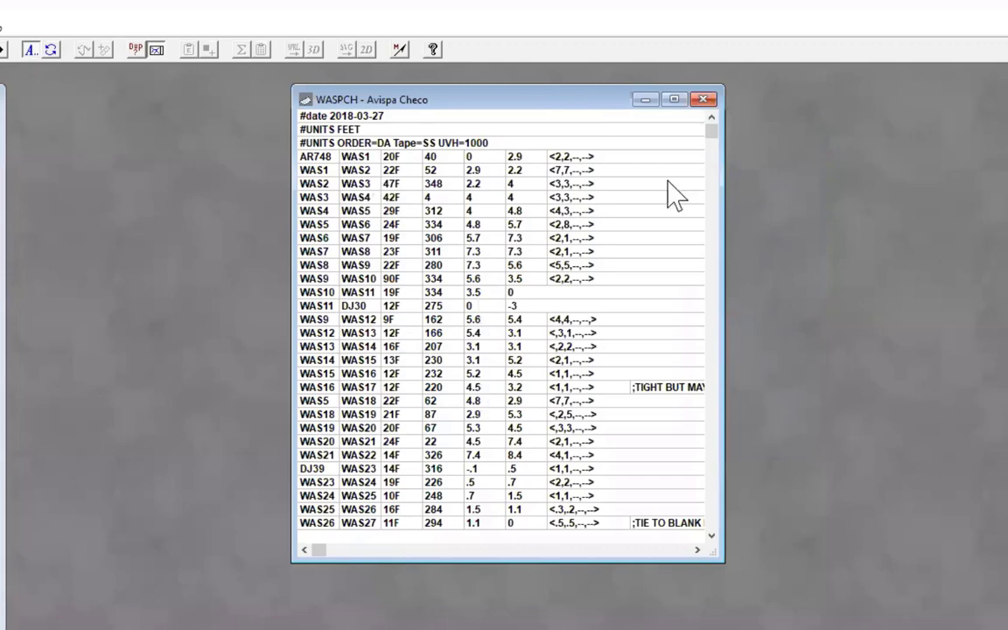
Step: Examine the Avispa Checo survey's units line, the depth pair of its first shot, and the WAS1 to WAS2 row
left_click_drag(578, 94, 668, 174)
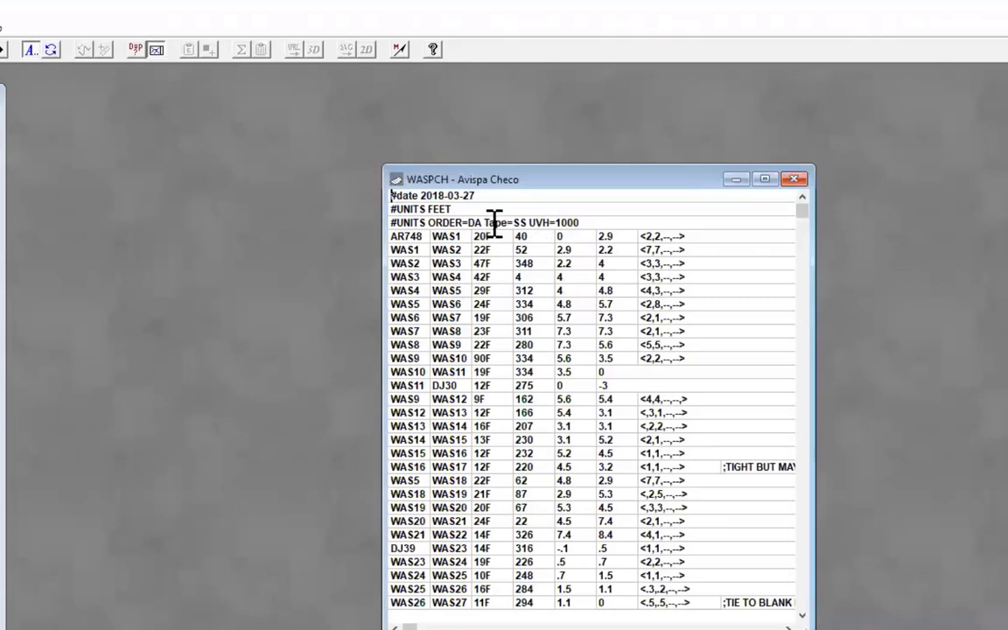
double_click(525, 223)
left_click(493, 249)
left_click_drag(558, 238, 630, 237)
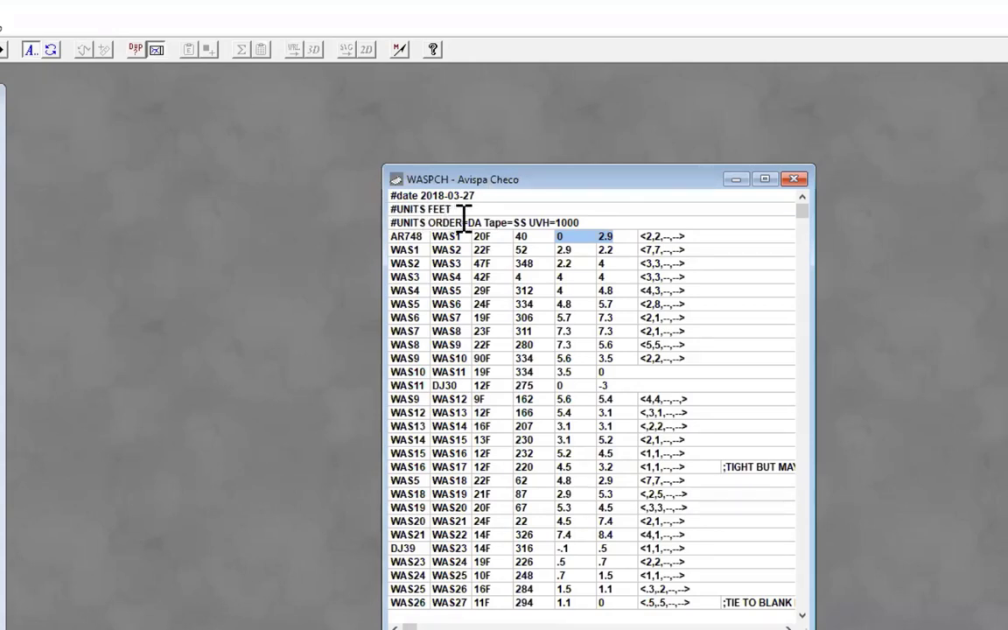
left_click(490, 250)
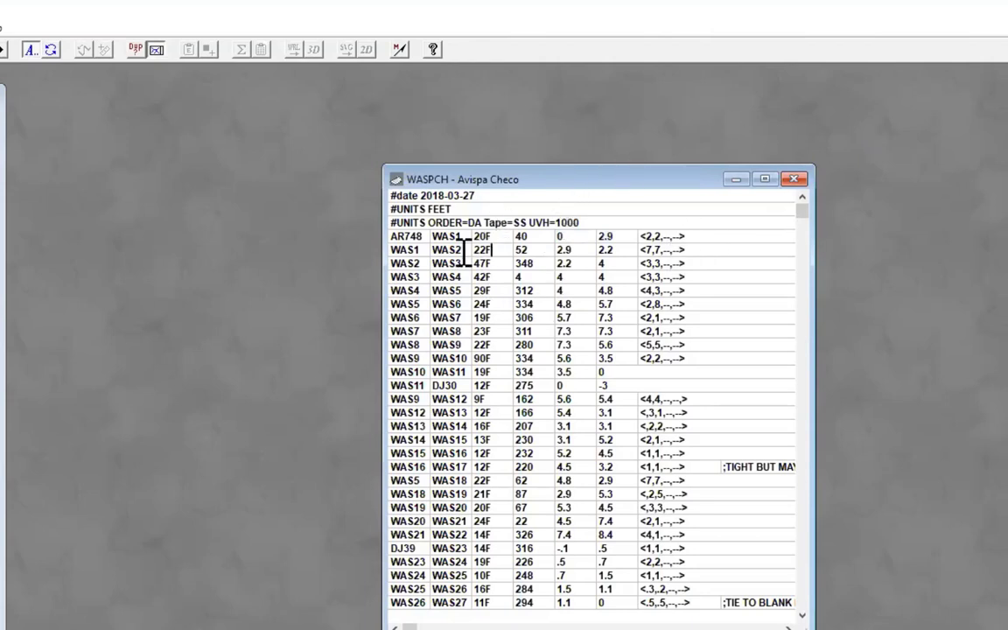
left_click_drag(395, 251, 691, 249)
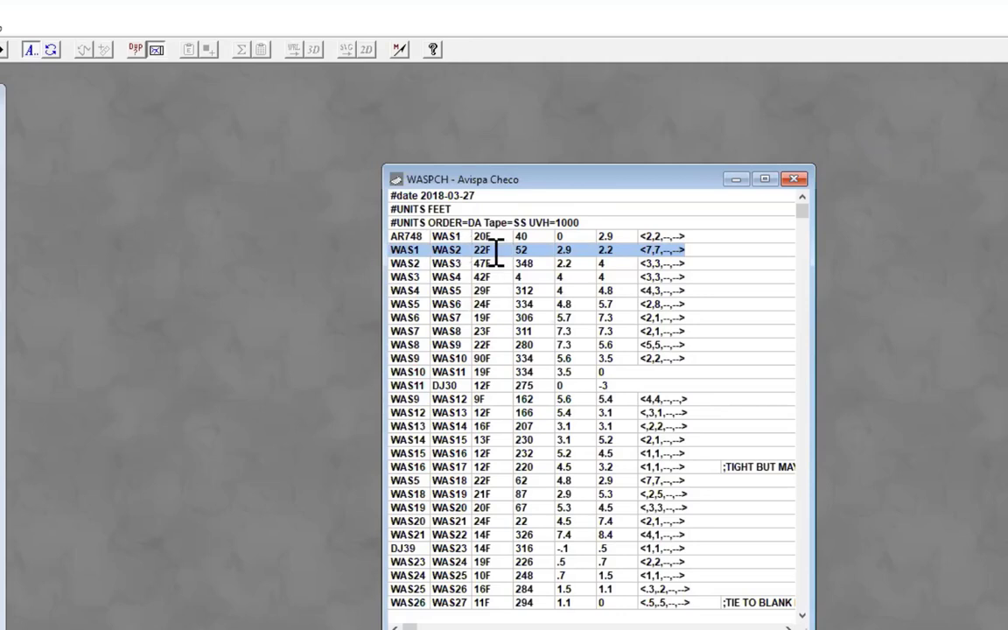
left_click(580, 250)
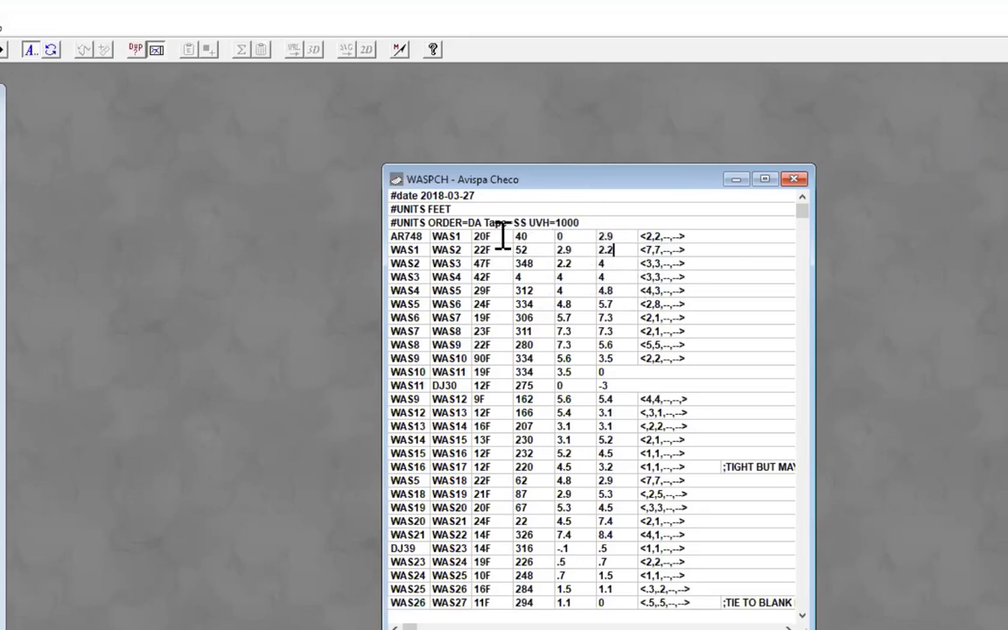
Step: Compare the end depth of shot WAS1 to WAS2 with the start depth of WAS2 to WAS3, and examine the latter's row
left_click(601, 250)
double_click(612, 250)
double_click(564, 263)
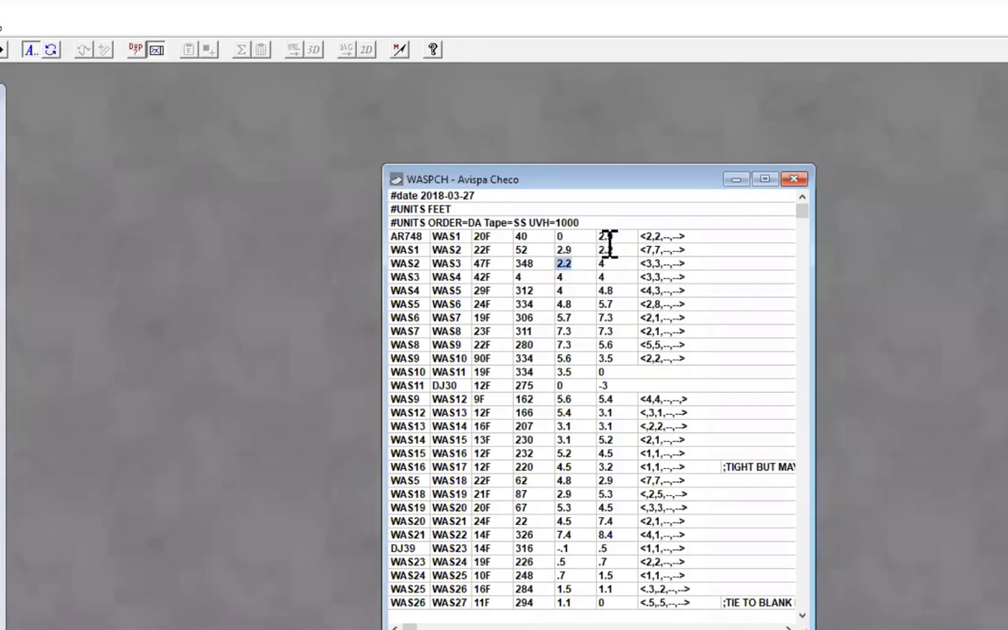
double_click(605, 251)
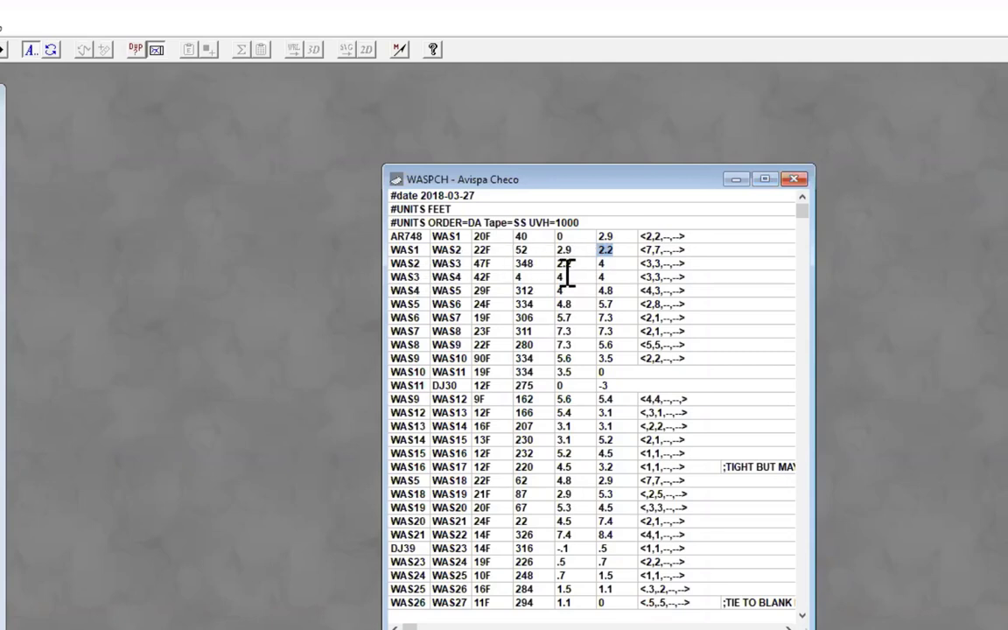
left_click(435, 267)
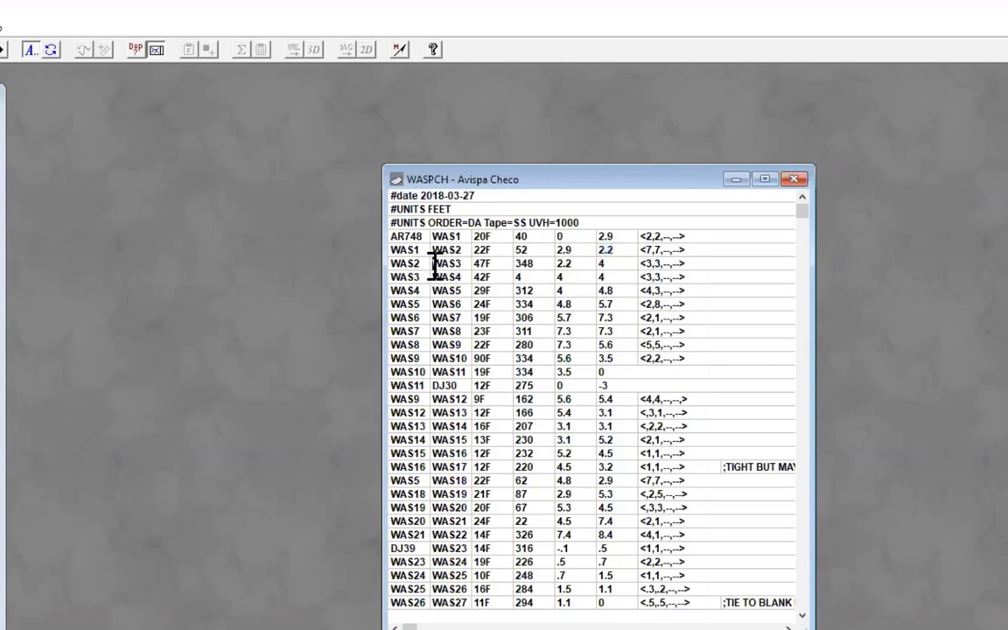
left_click_drag(398, 263, 603, 269)
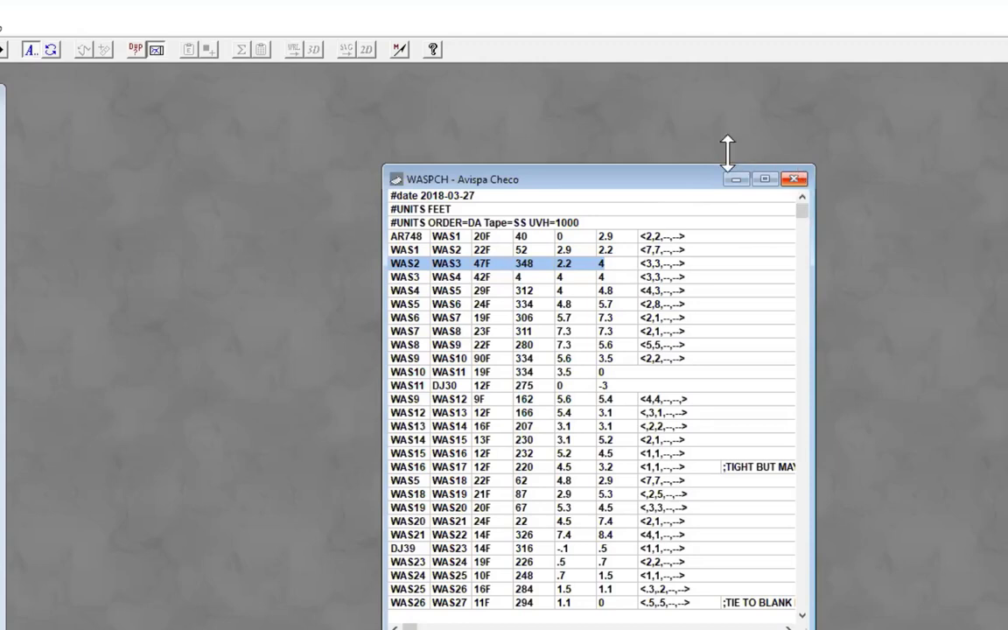
Step: Examine the UVH=1000 setting in the Avispa Checo units line, and close the survey file
left_click(583, 222)
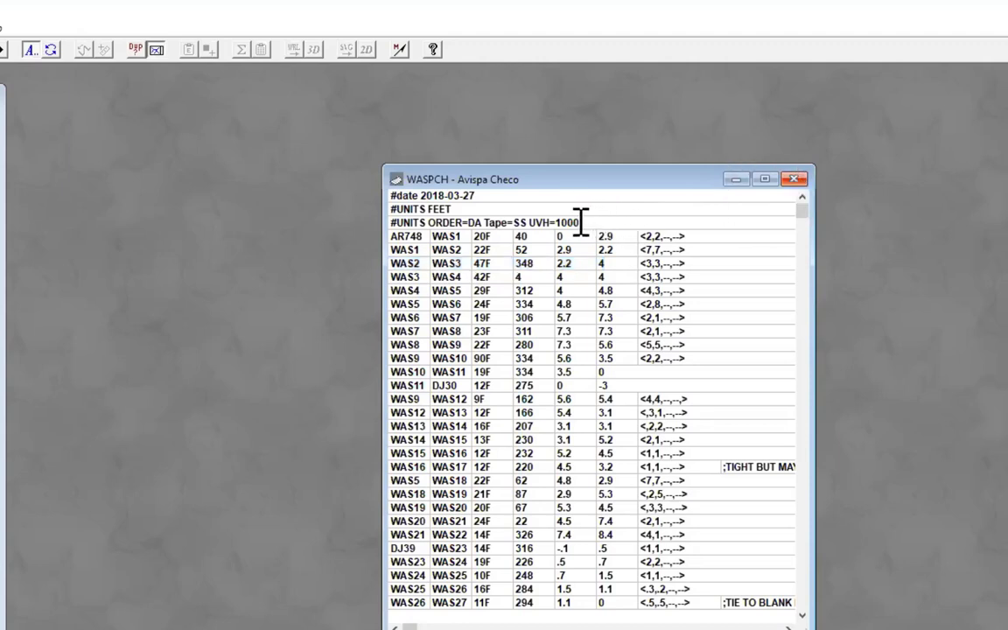
left_click_drag(582, 223, 539, 224)
left_click(620, 222)
left_click_drag(580, 222, 529, 223)
left_click(794, 180)
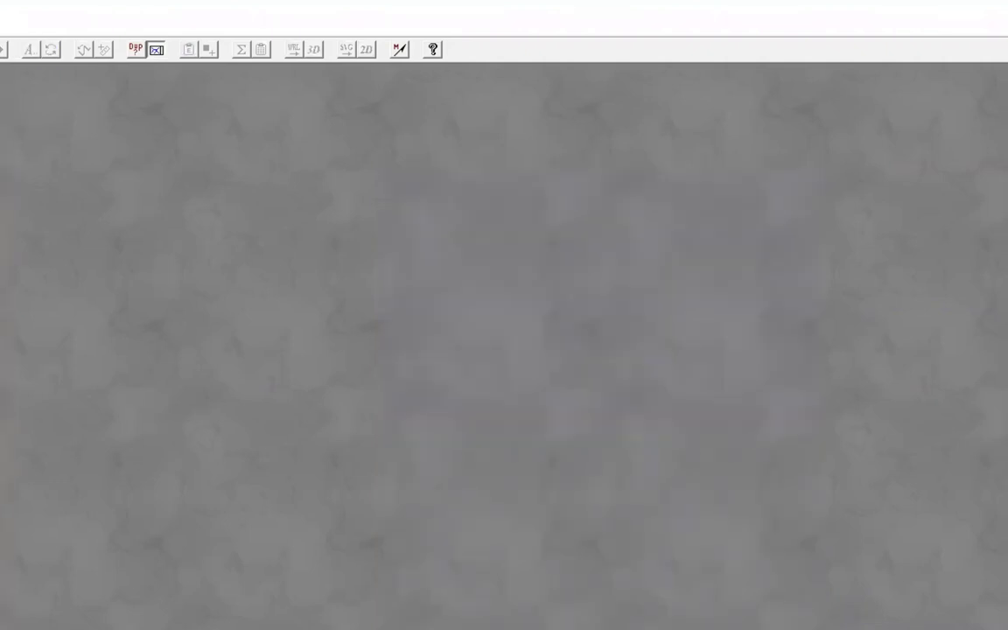
Step: Import the Compass survey data from the Three Fingers folder as the Walls project "3F - new only 20120812.wpj"
left_click(8, 48)
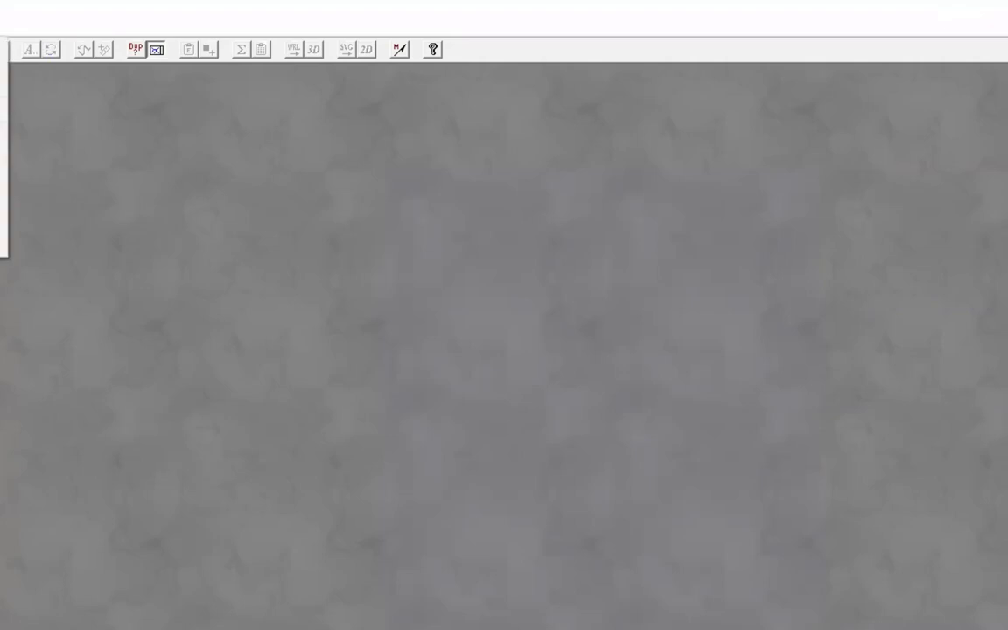
mouse_move(63, 85)
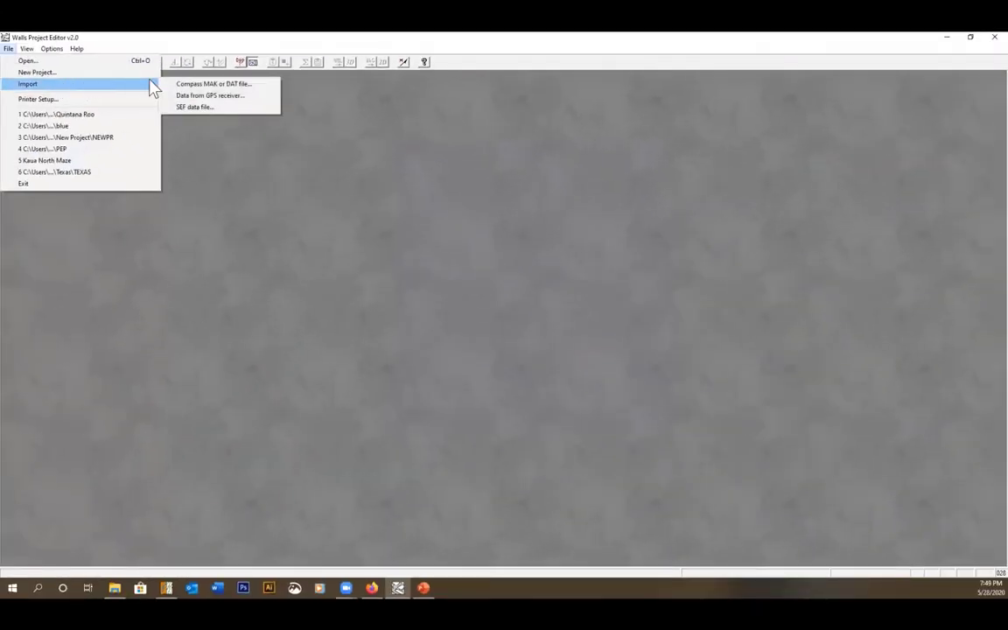
left_click(222, 85)
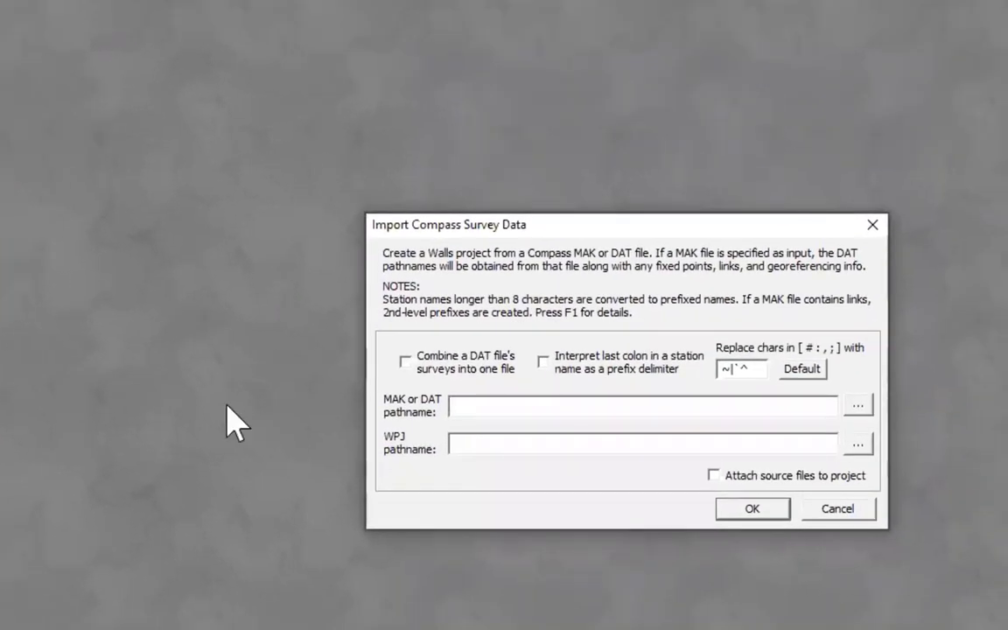
left_click(858, 405)
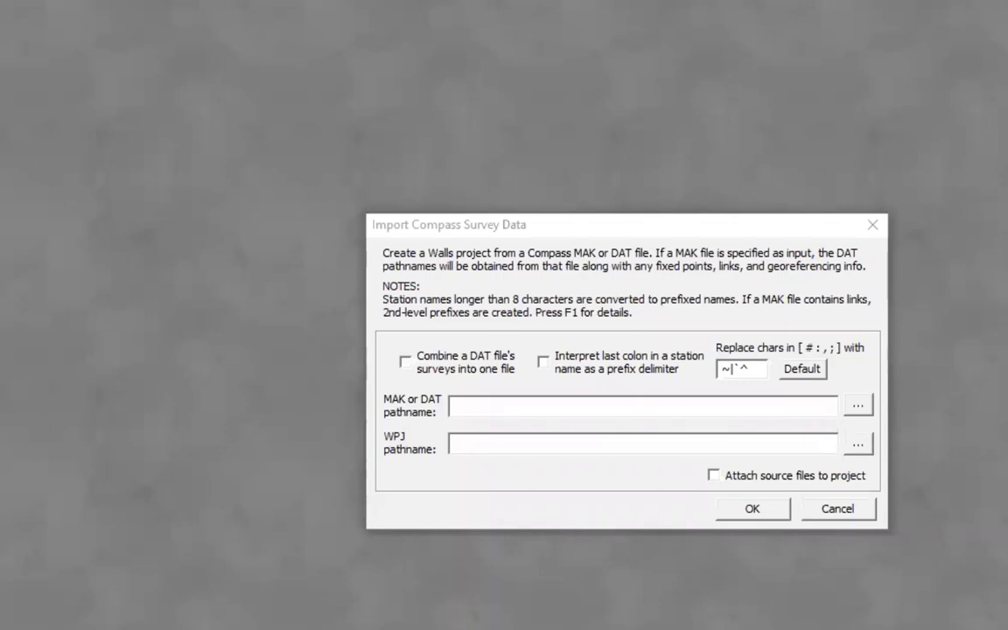
left_click(856, 408)
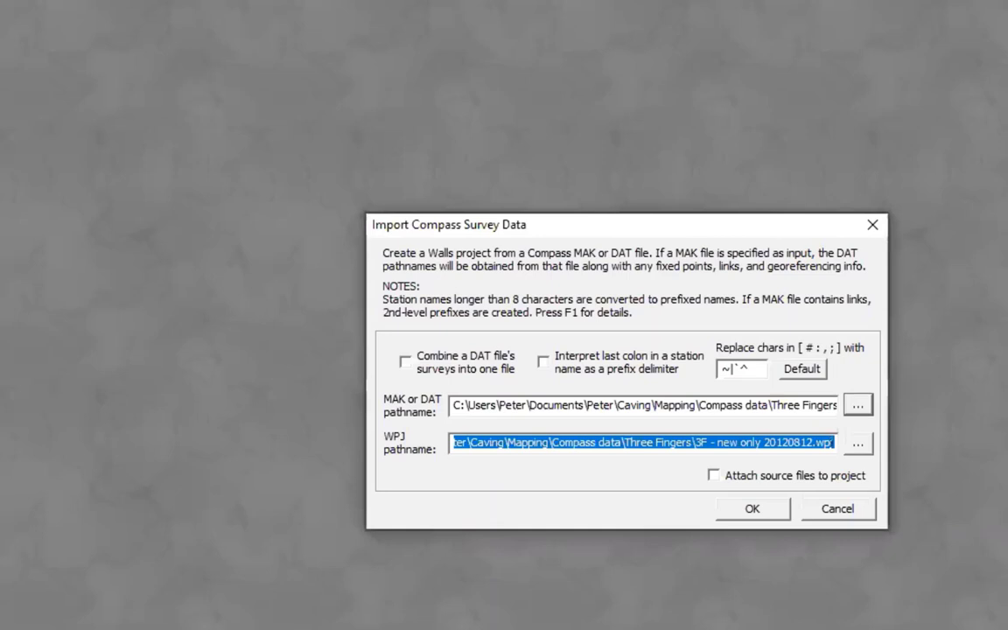
left_click(770, 508)
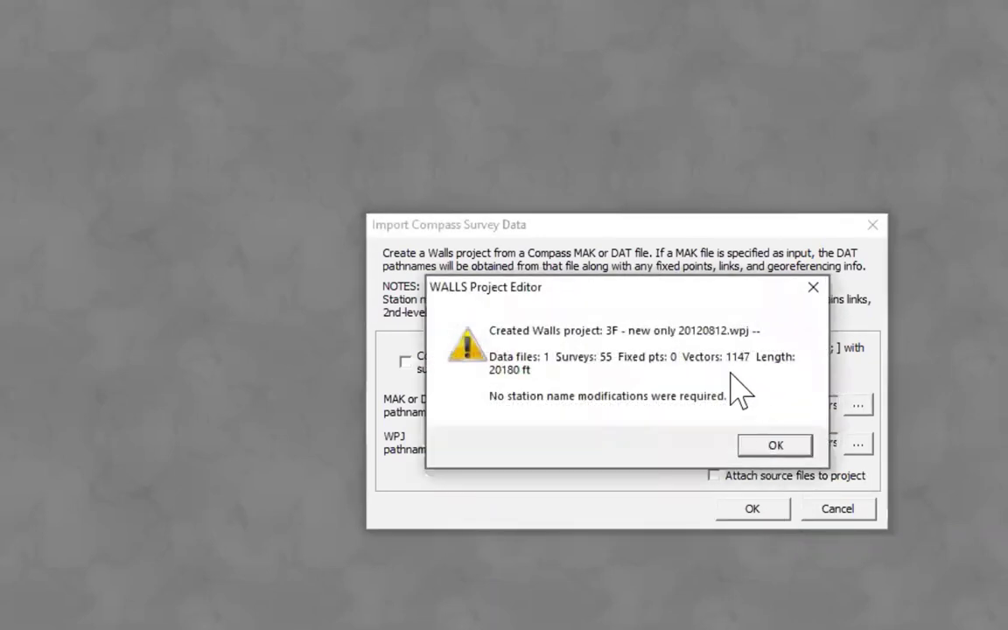
left_click(770, 445)
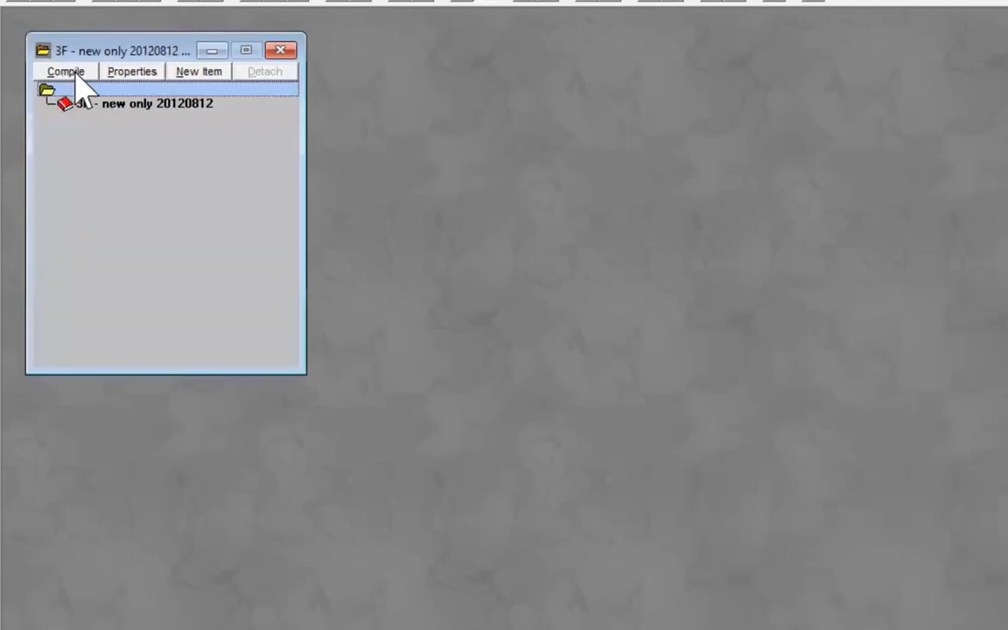
Step: Compile the imported 3F project and open its error log, placed clear of the preview map
left_click(74, 75)
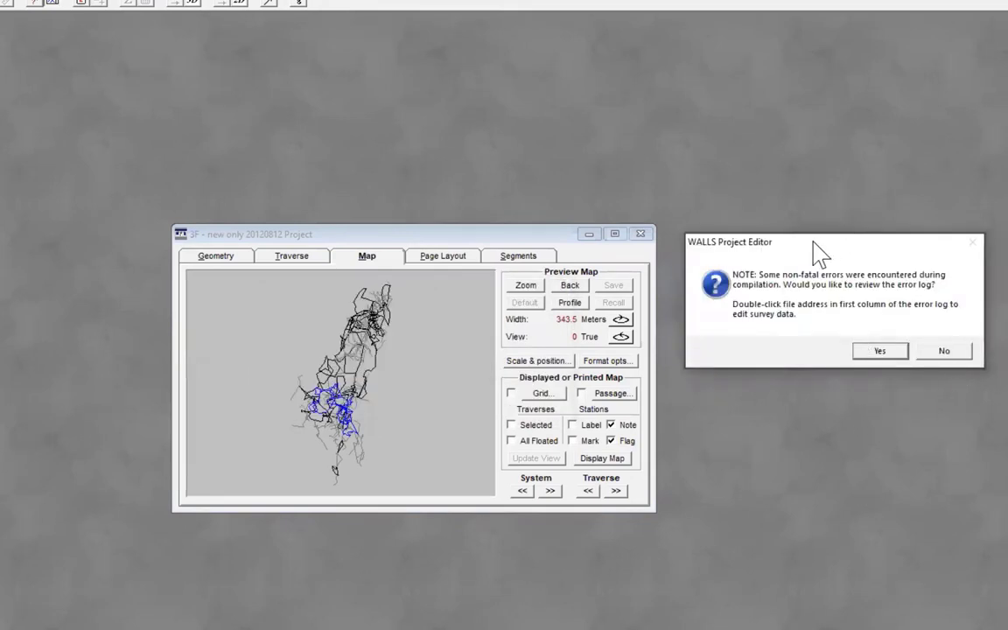
left_click_drag(816, 249, 697, 84)
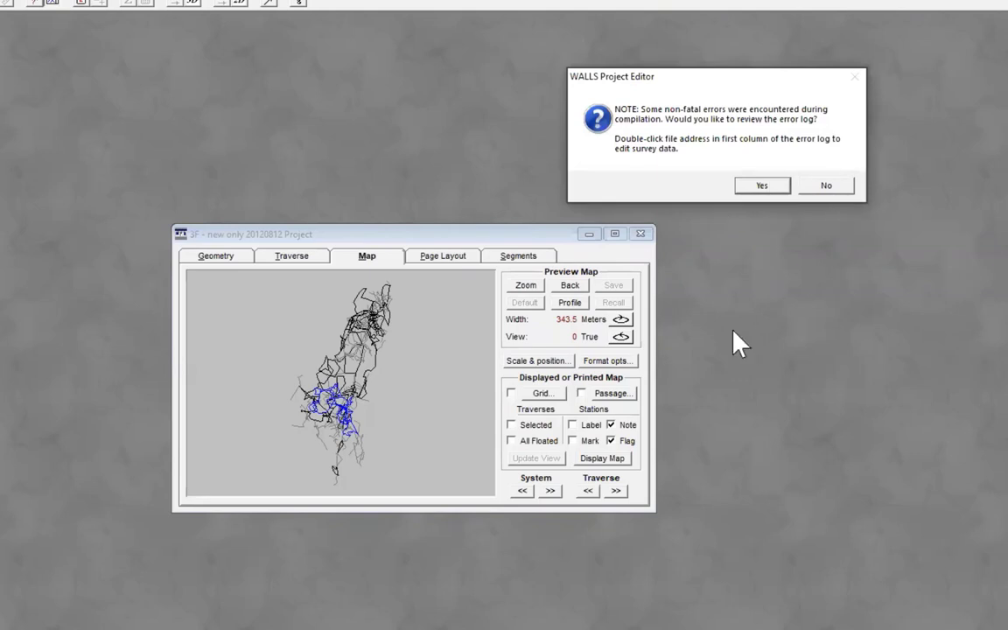
left_click(759, 187)
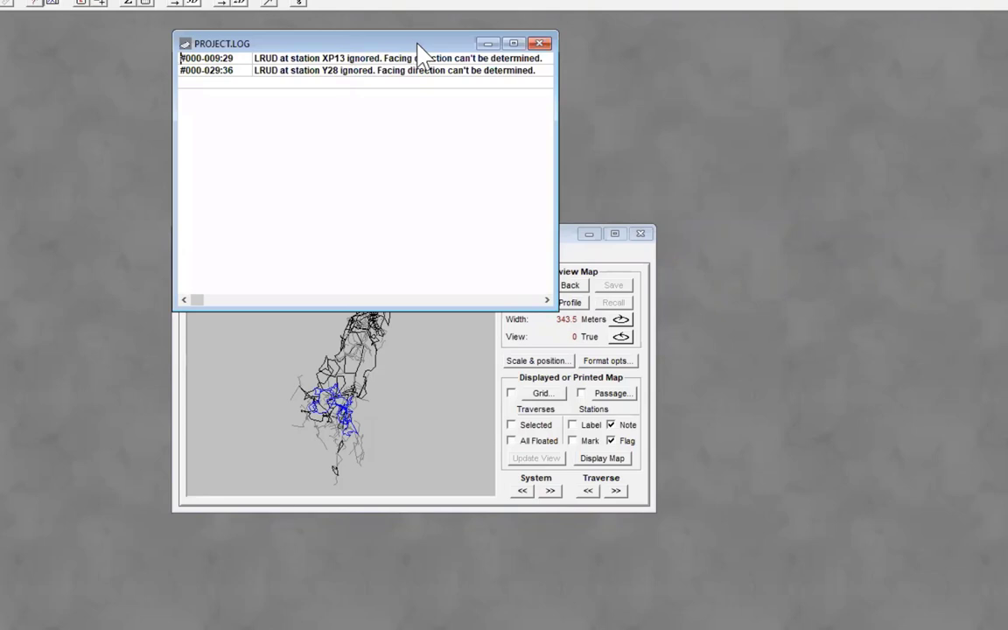
left_click_drag(418, 52, 921, 85)
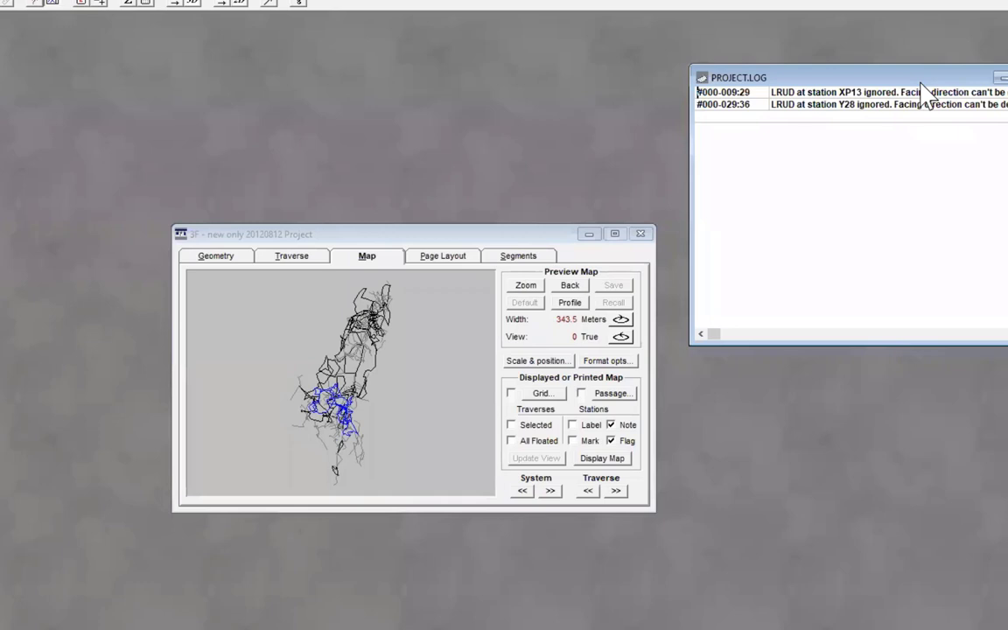
Step: Open the "XAQ8-12 - Dark Side of the Cave" survey and place its window beside the 3F project review
left_click_drag(915, 81, 905, 113)
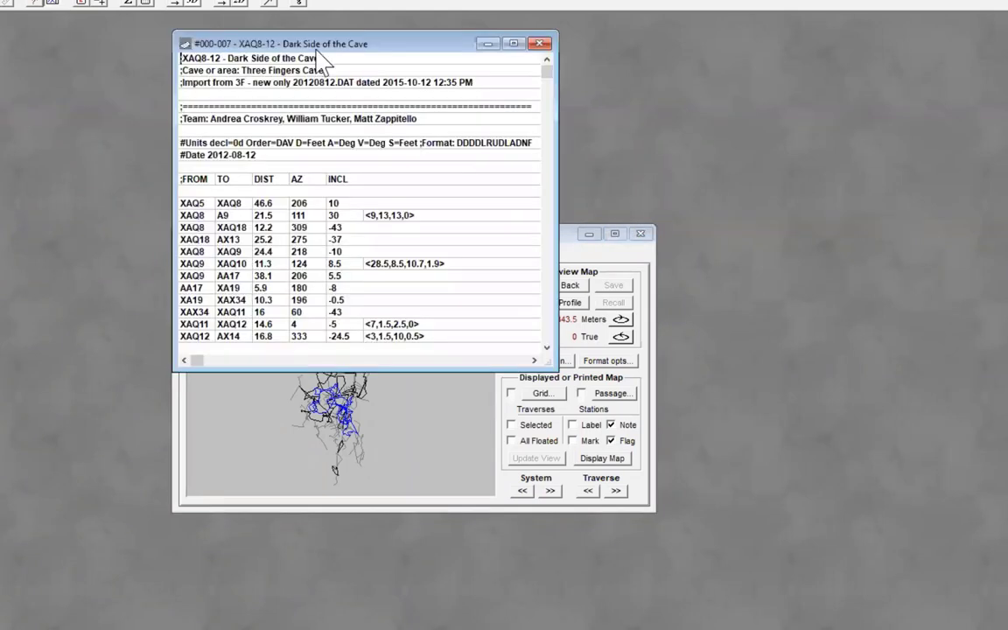
left_click_drag(423, 43, 957, 63)
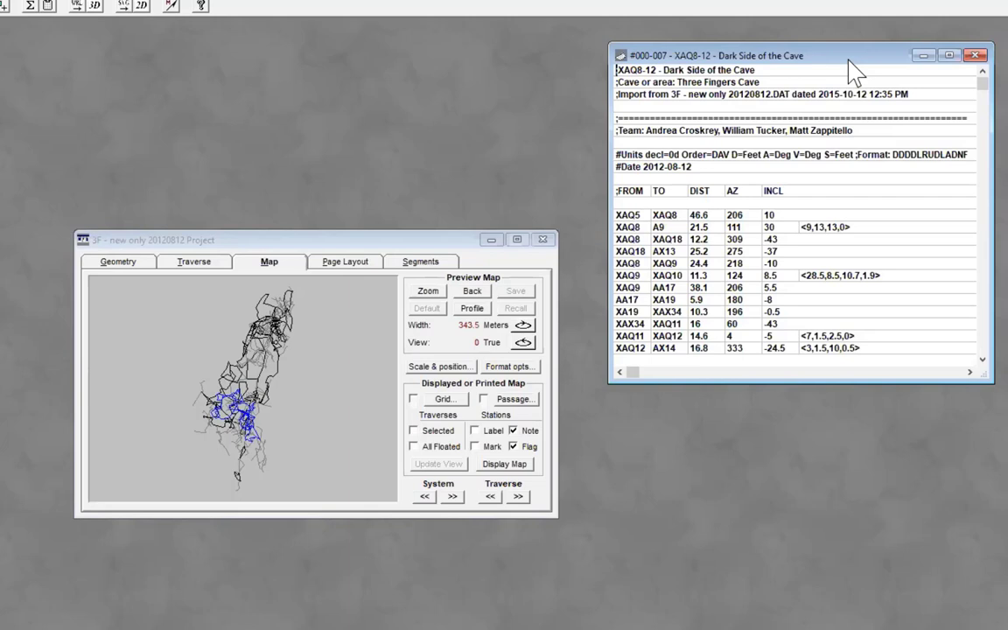
Step: Close the open survey files and inspect the file name in the properties of "AX1-16 - Lower Bell Room", leaving them unchanged
left_click(974, 55)
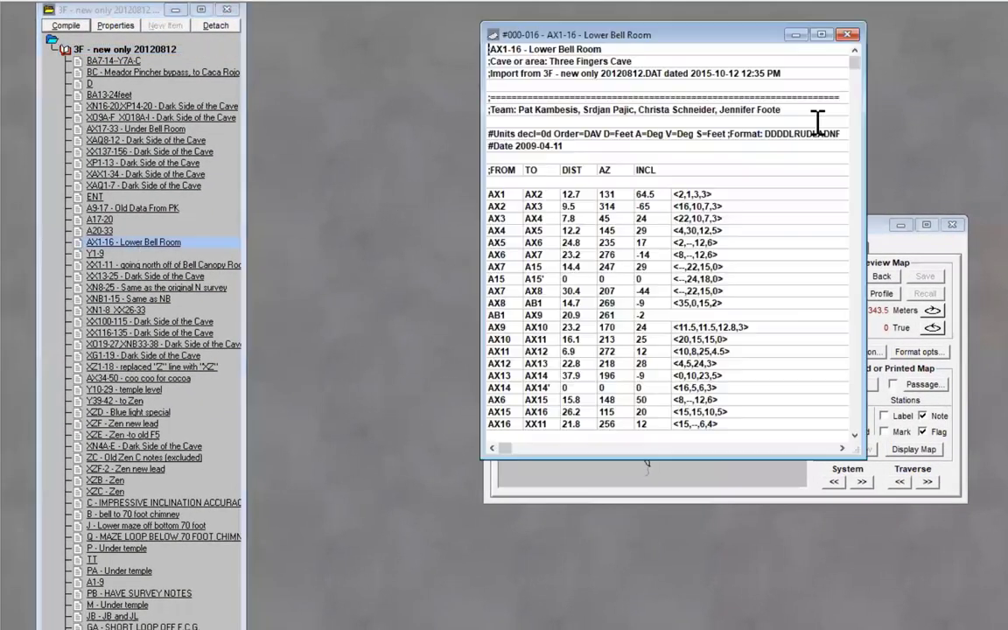
left_click(800, 35)
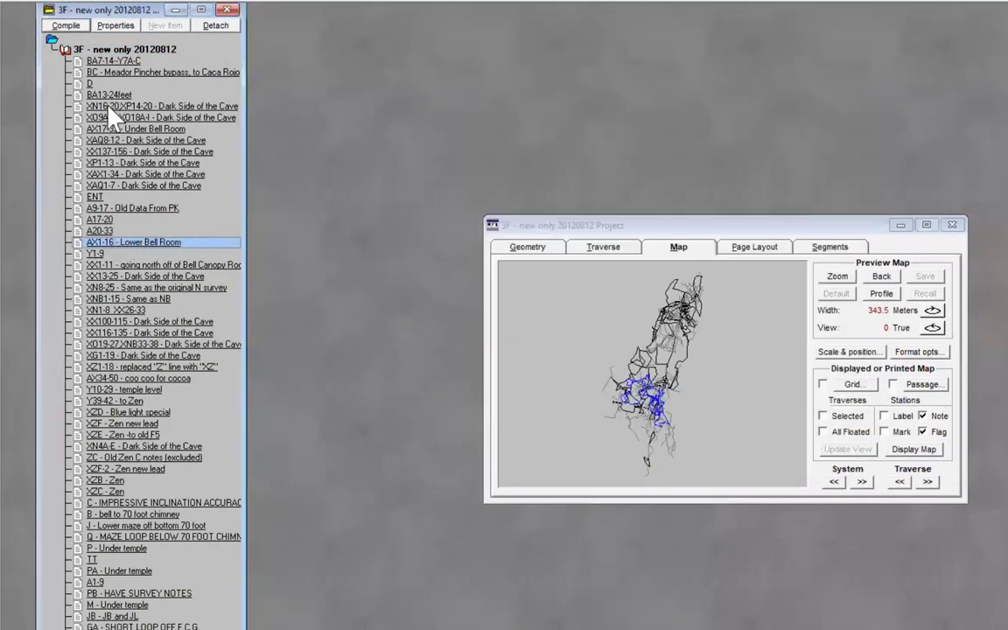
left_click(116, 26)
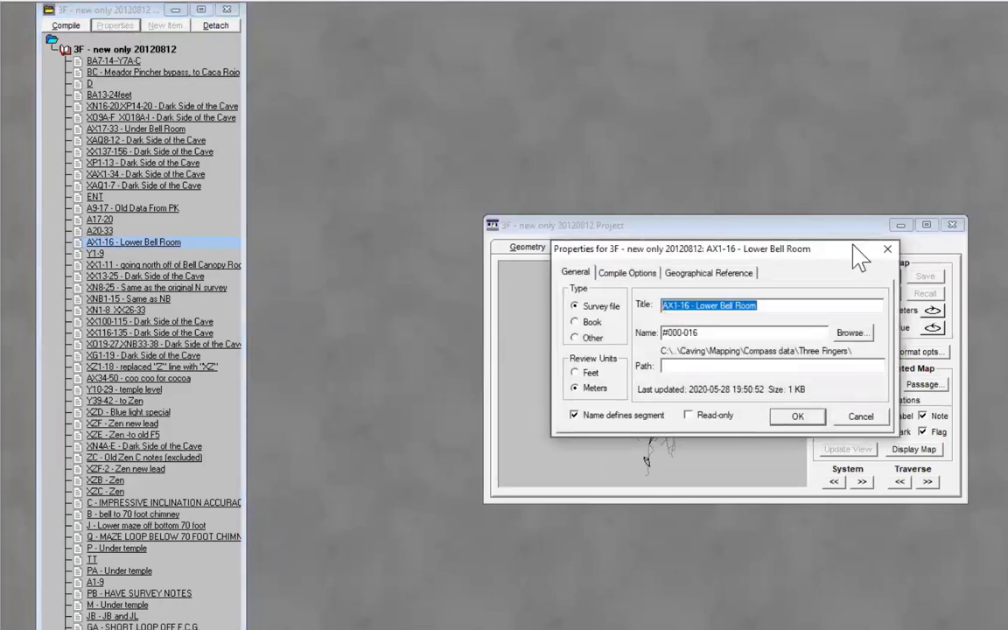
left_click_drag(687, 250, 1007, 79)
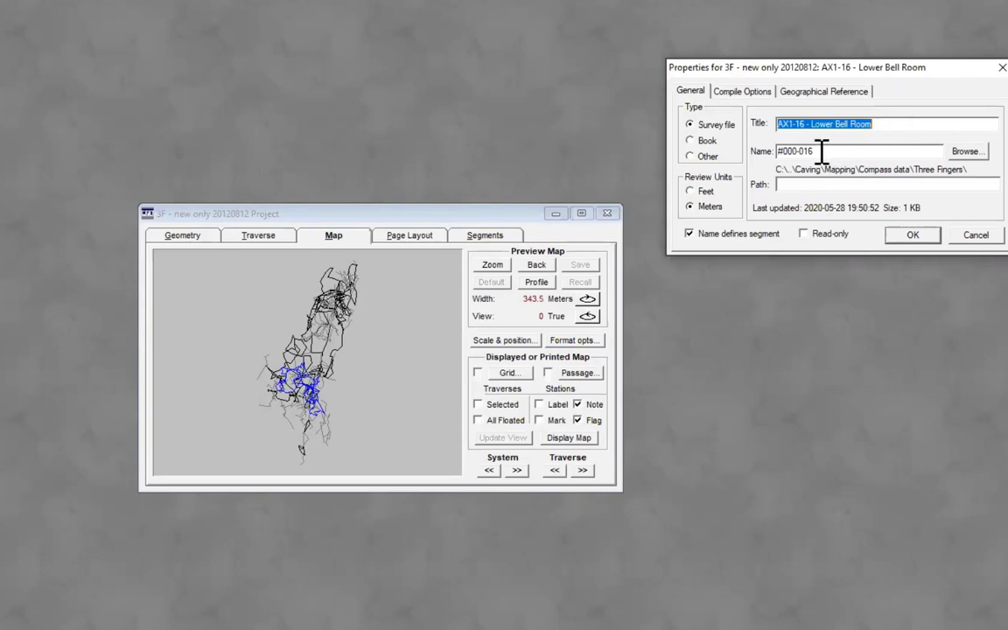
left_click_drag(822, 150, 711, 153)
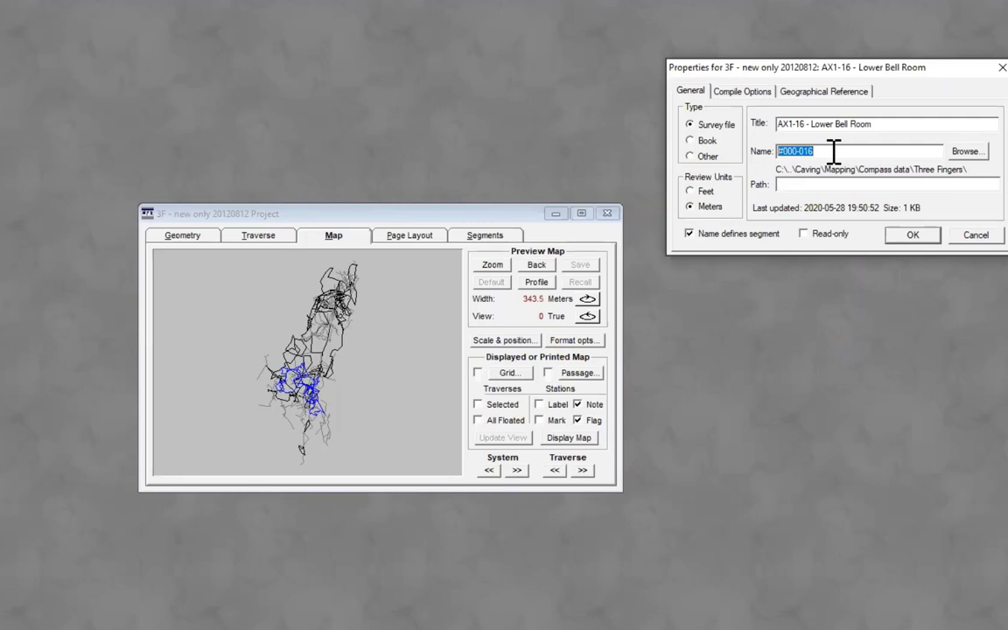
left_click(976, 235)
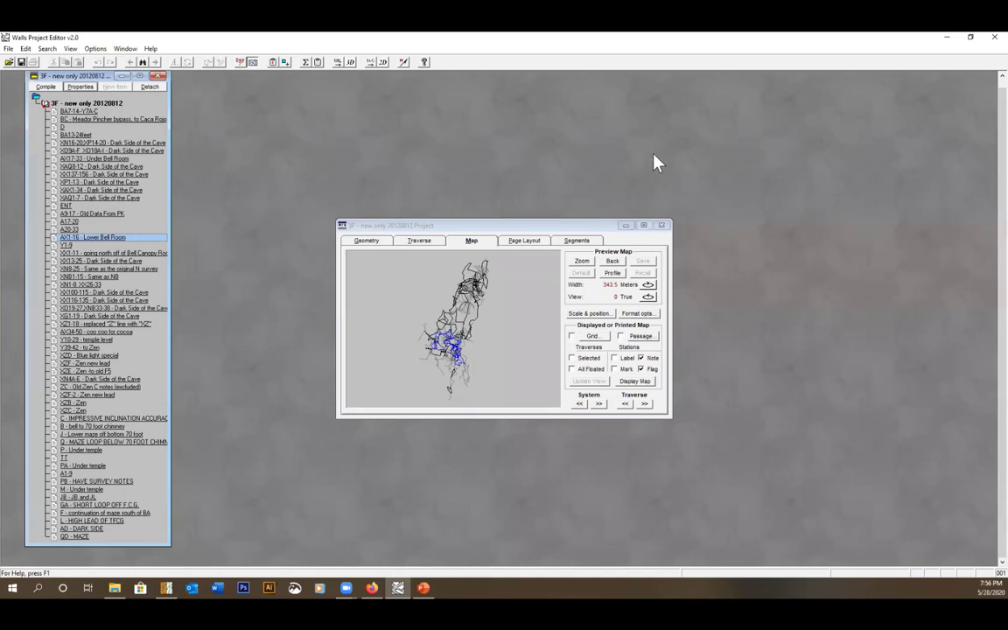
Step: Close the 3F project, return to Walls from Google Earth, and open the Quintana Roo project, briefly reviewing its overall map
left_click(662, 227)
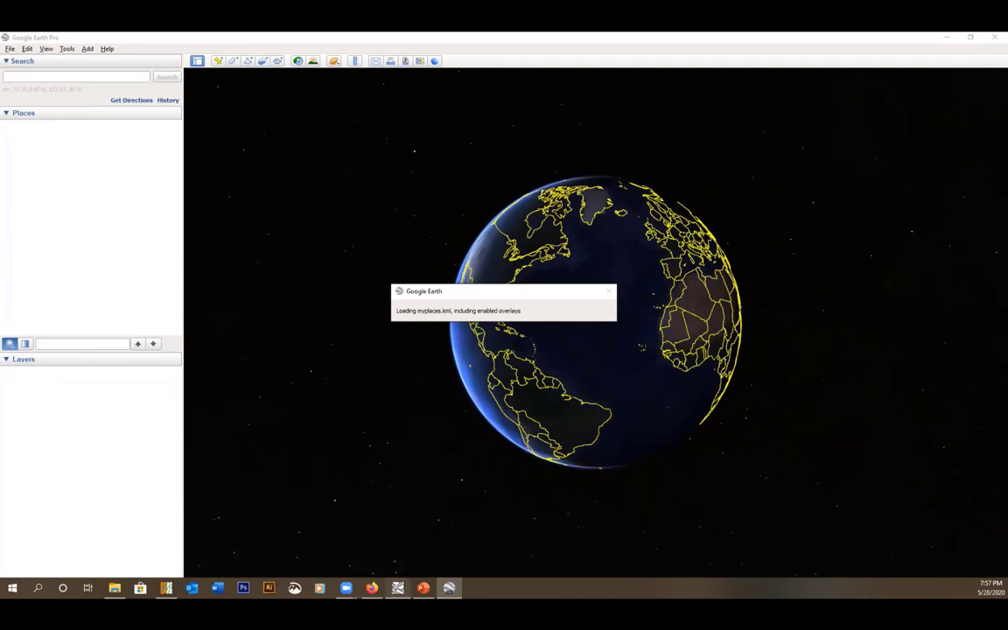
left_click(397, 587)
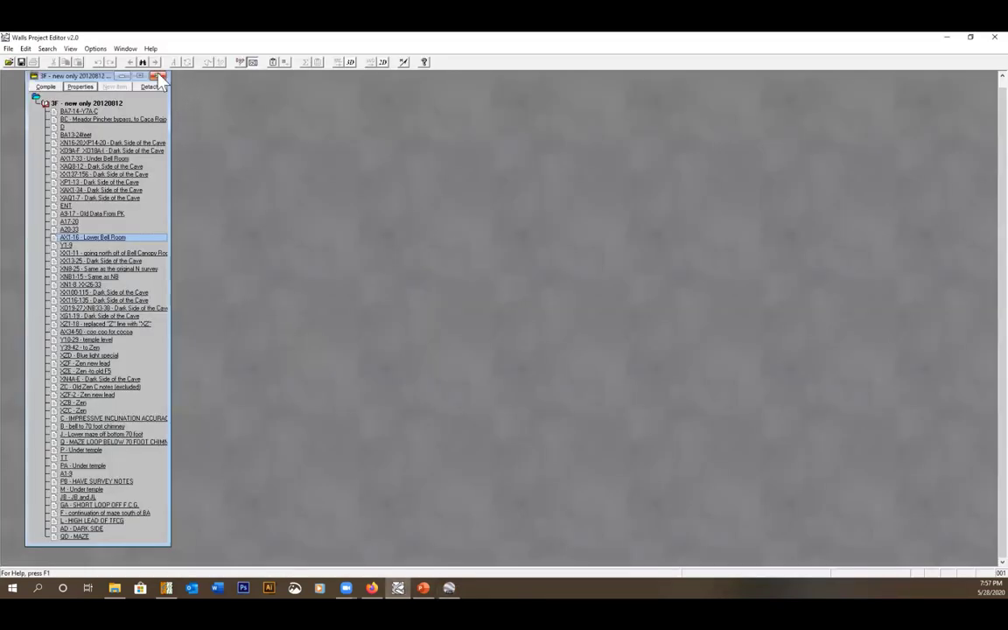
left_click(8, 48)
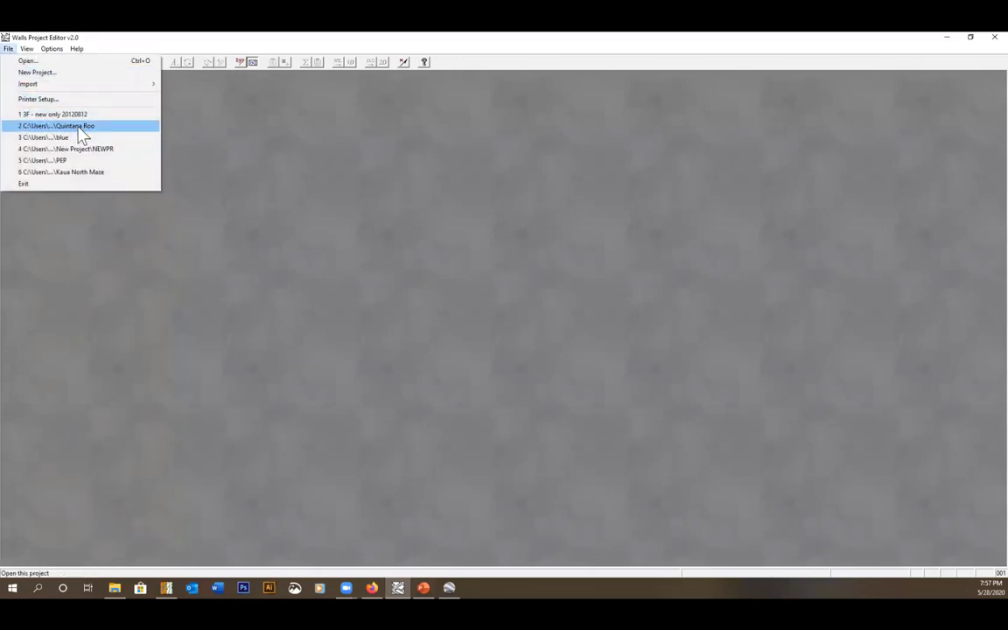
left_click(81, 127)
left_click(35, 104)
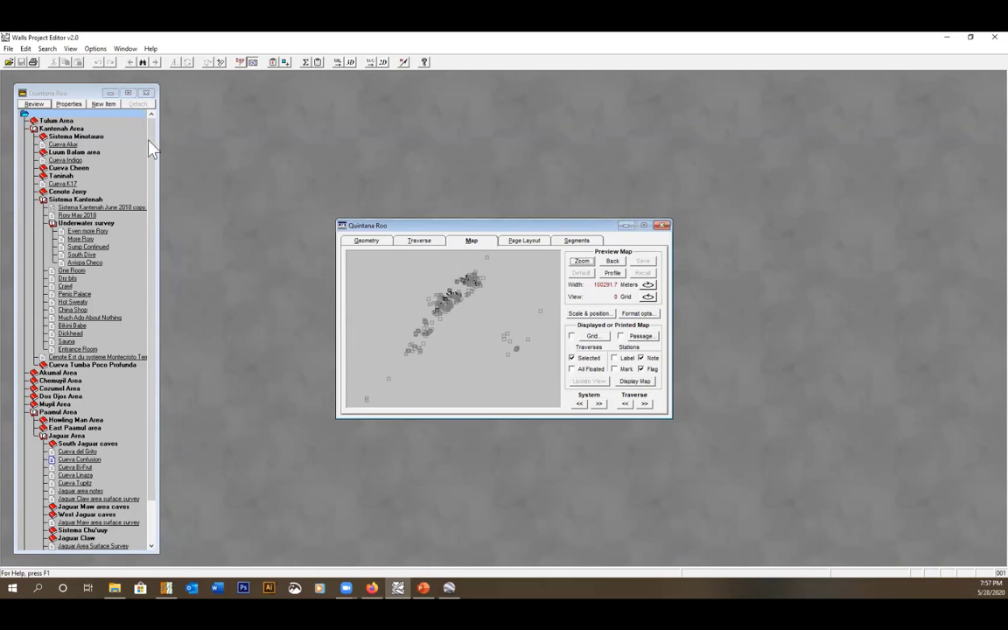
left_click(663, 226)
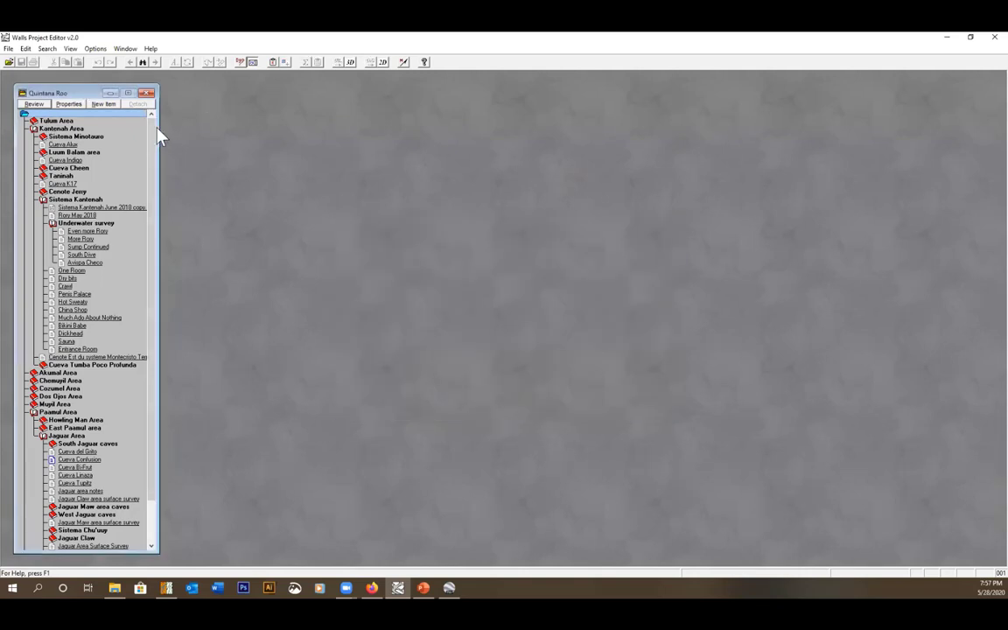
Step: Collapse Paamul Area, expand Xcaret Area down to Rio Secreto Area, and review the Pool Tunich survey
scroll(144, 184, "down", 2)
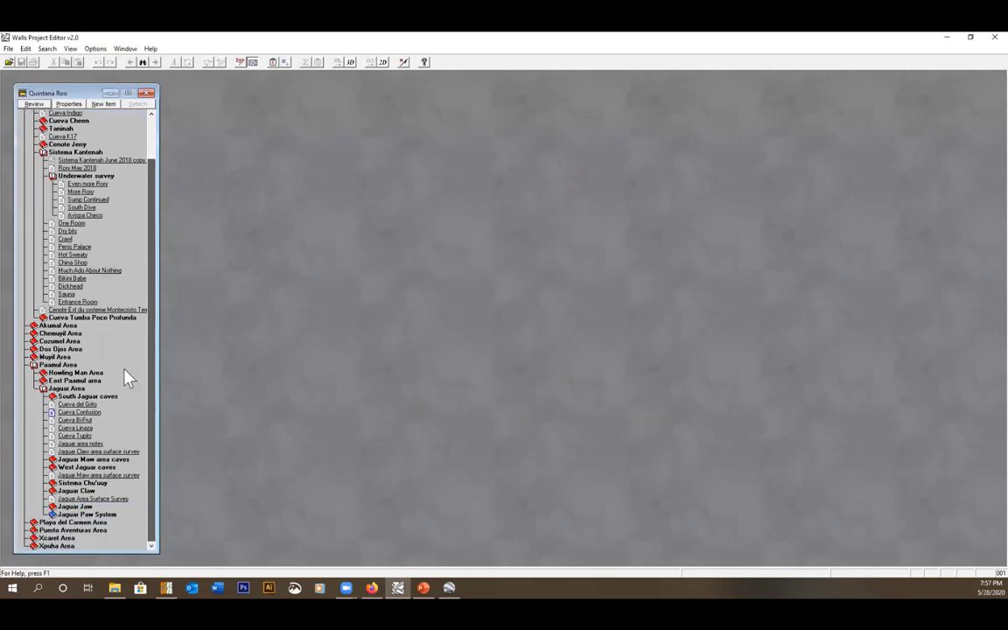
double_click(63, 365)
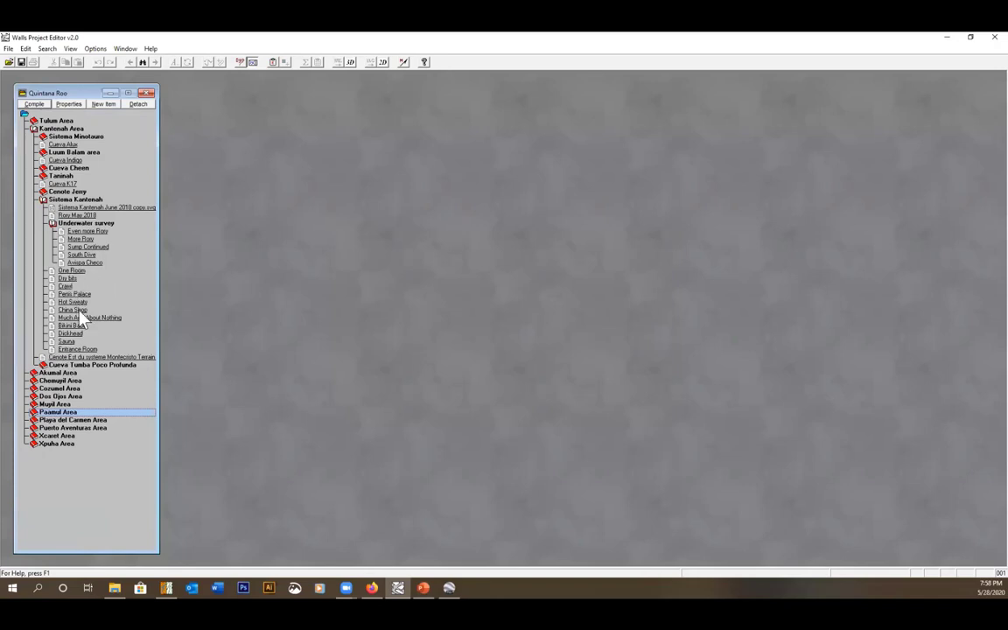
double_click(61, 437)
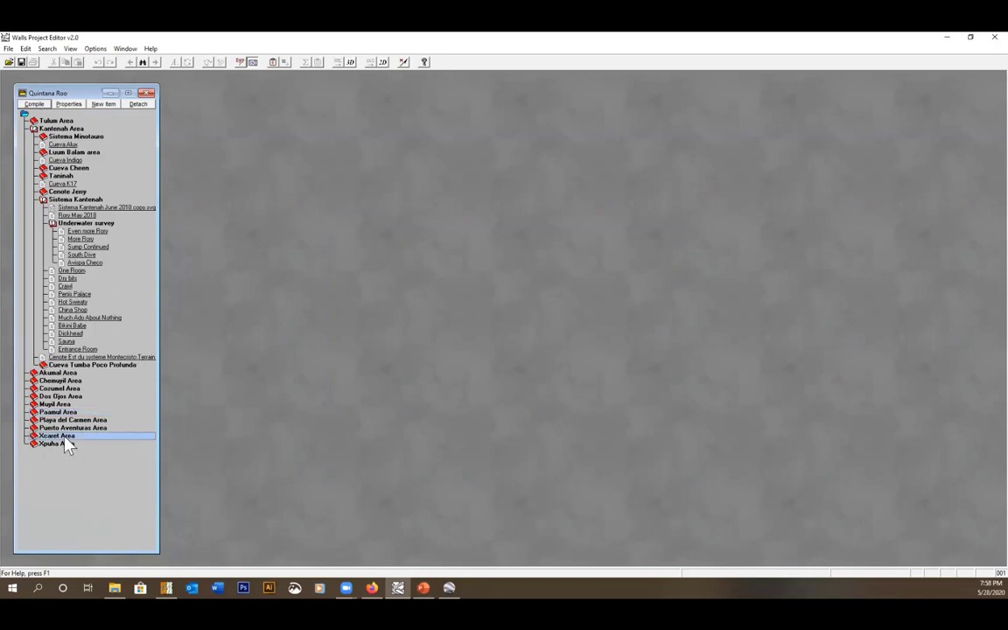
double_click(79, 468)
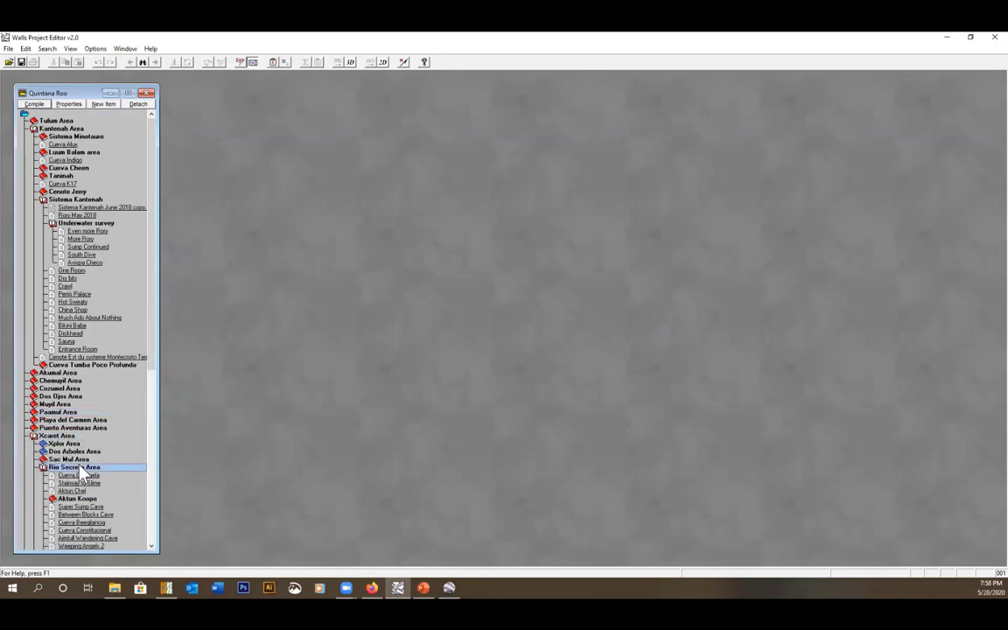
scroll(84, 401, "down", 10)
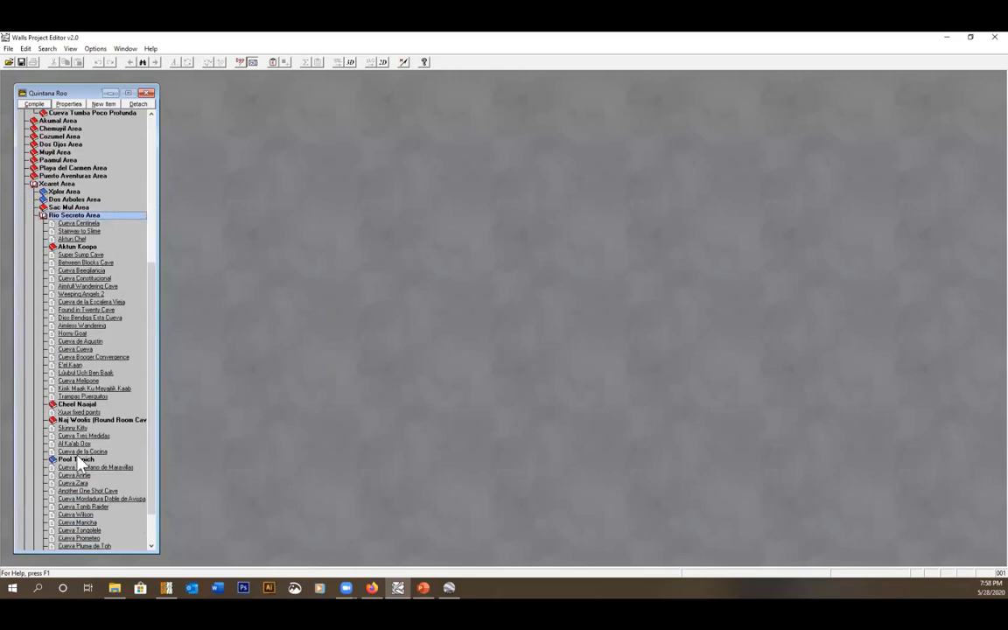
left_click(76, 460)
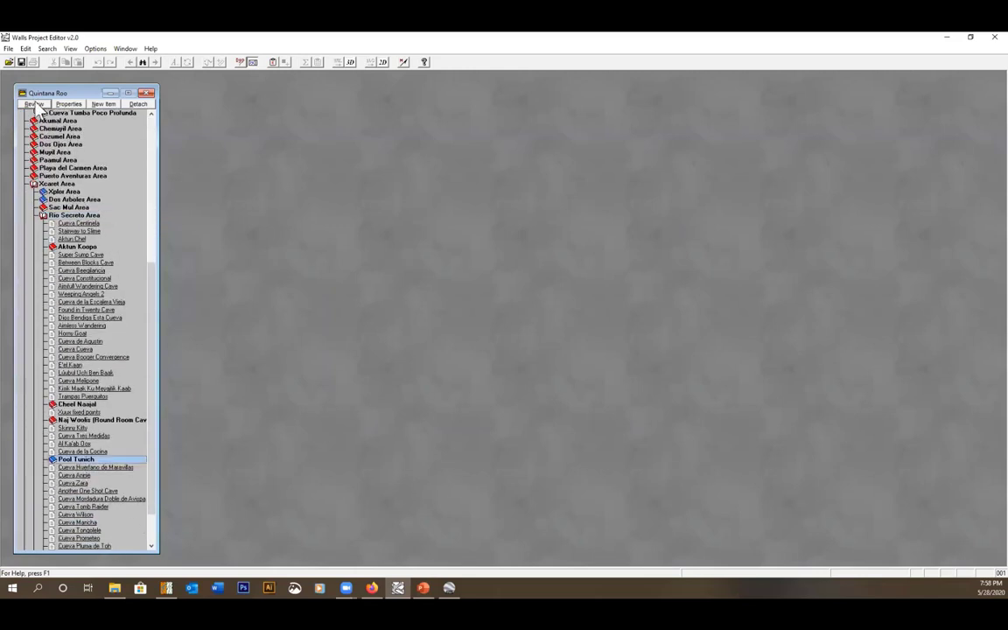
left_click(37, 104)
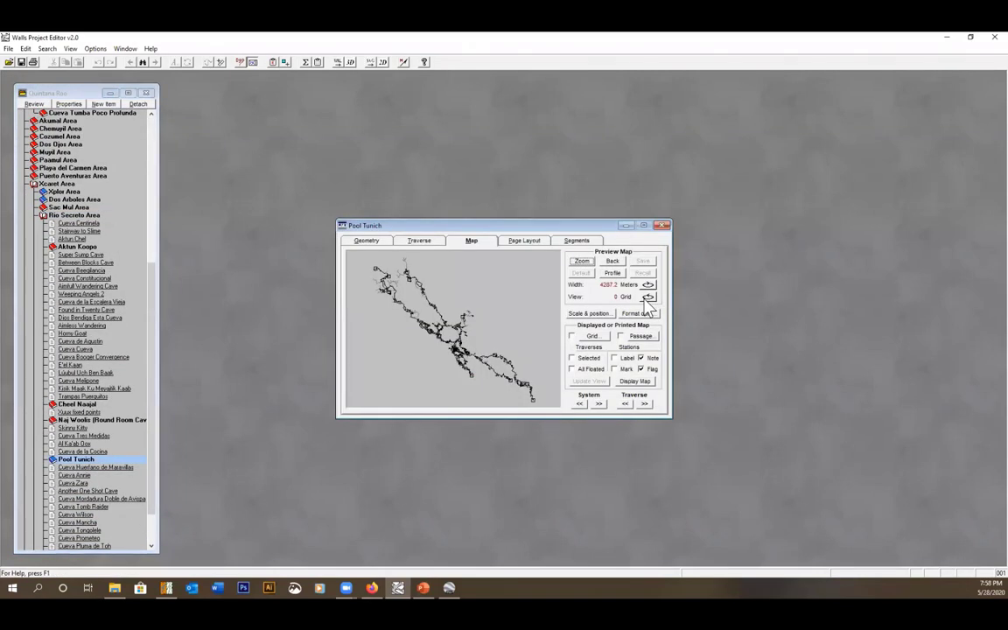
Step: Export only the vectors of the Pool Tunich segment as UTM shapefiles with the base name POOLTUN in the Quintana Roo folder
left_click(580, 240)
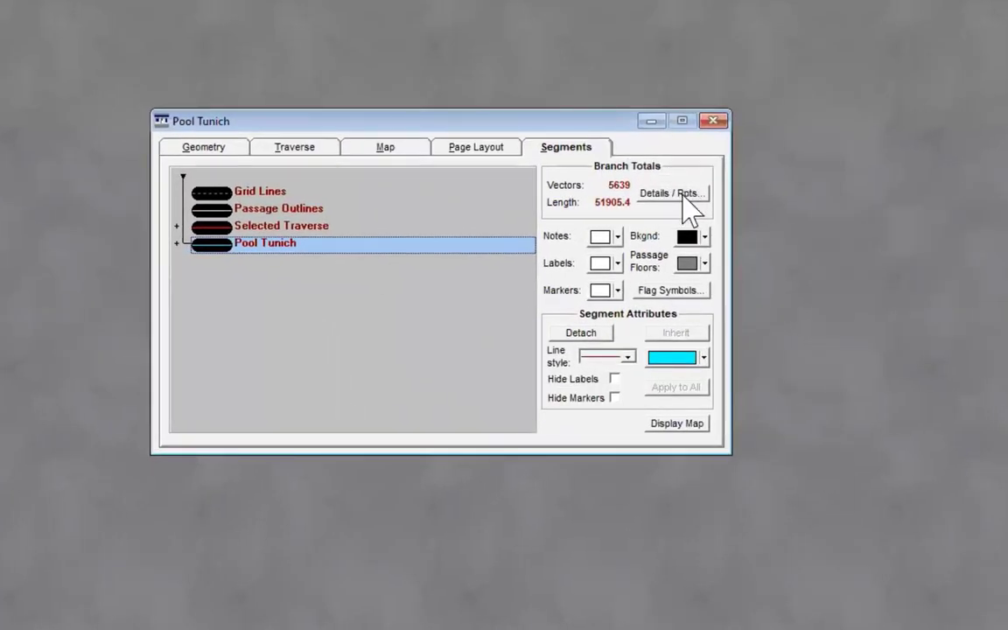
left_click(688, 197)
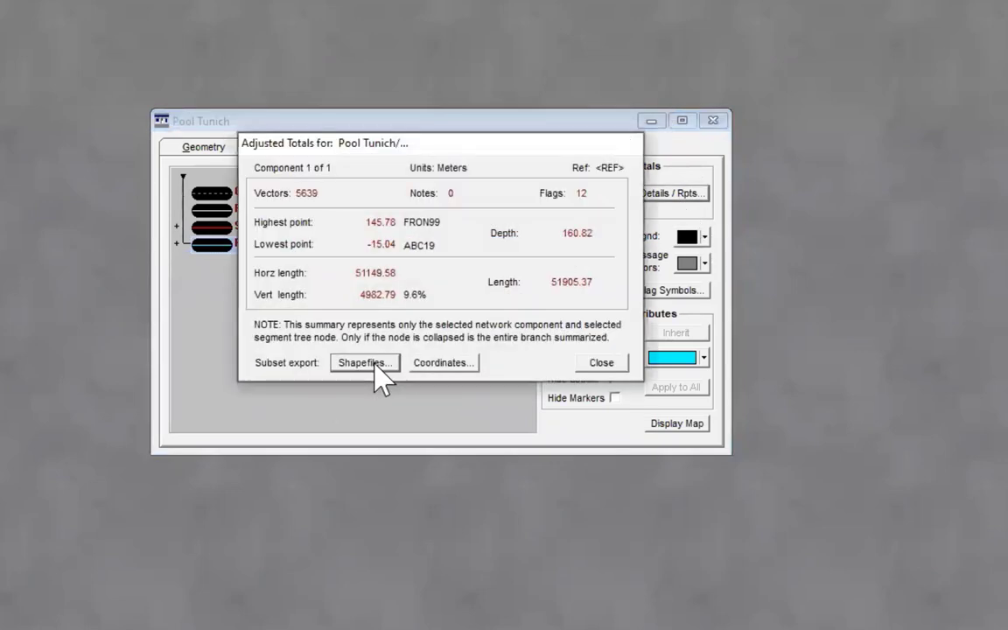
left_click(376, 362)
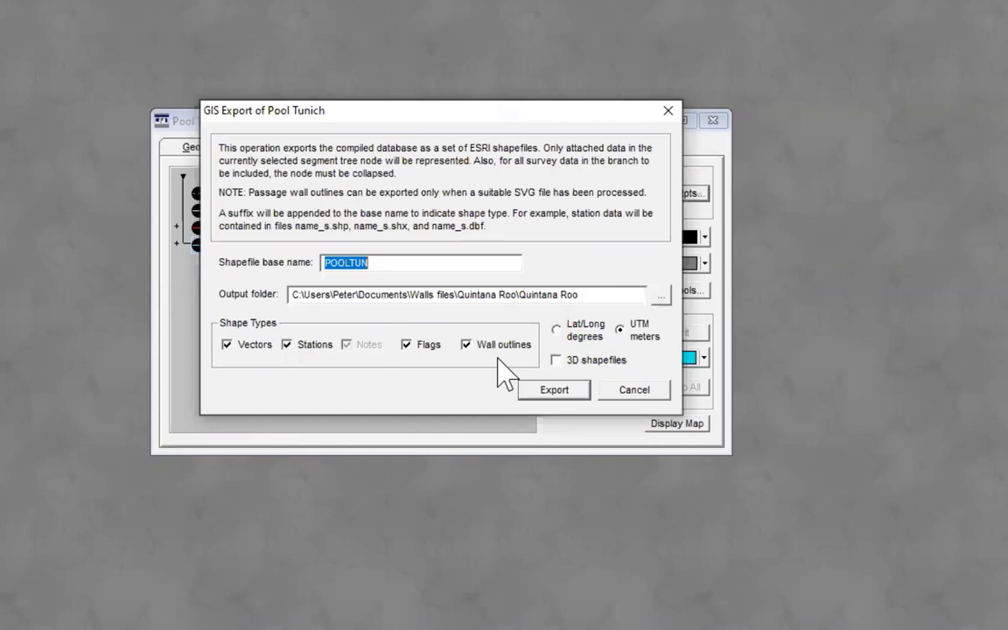
left_click(286, 344)
left_click(406, 344)
left_click(466, 344)
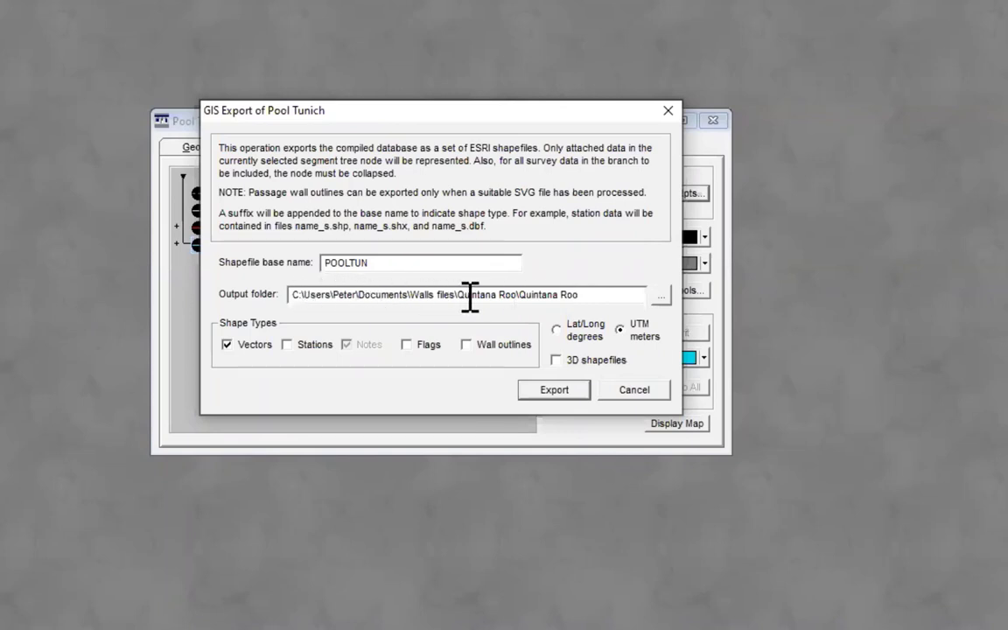
left_click(560, 391)
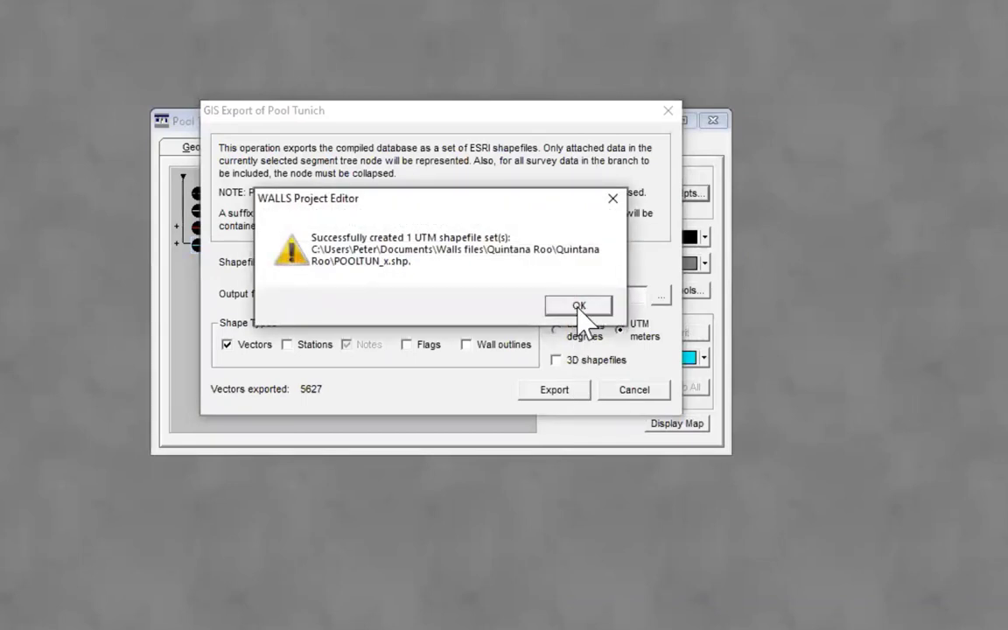
left_click(578, 307)
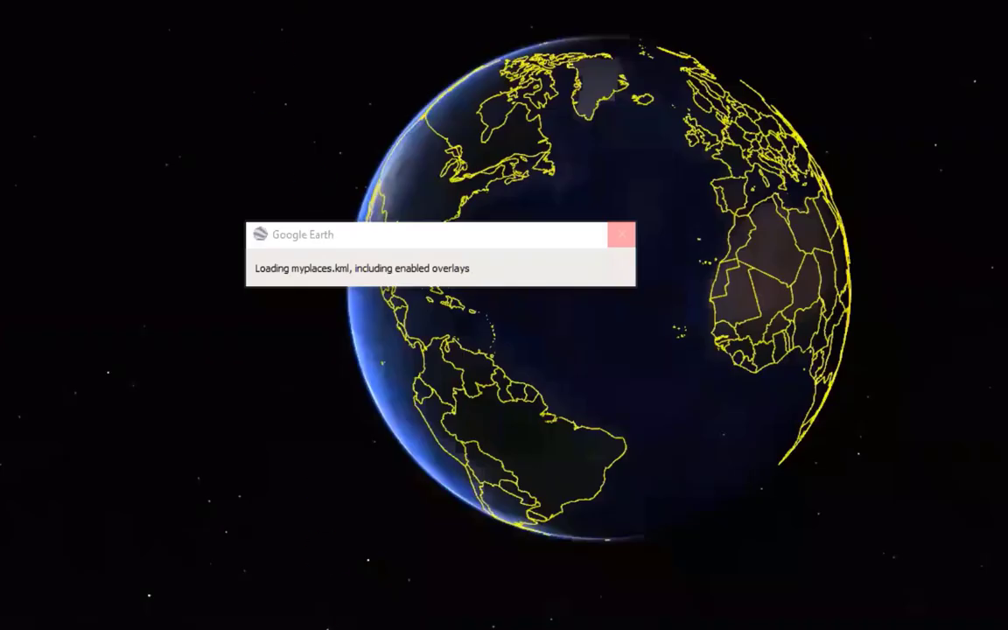
Step: Switch from Google Earth back to the Walls Project Editor
mouse_move(257, 629)
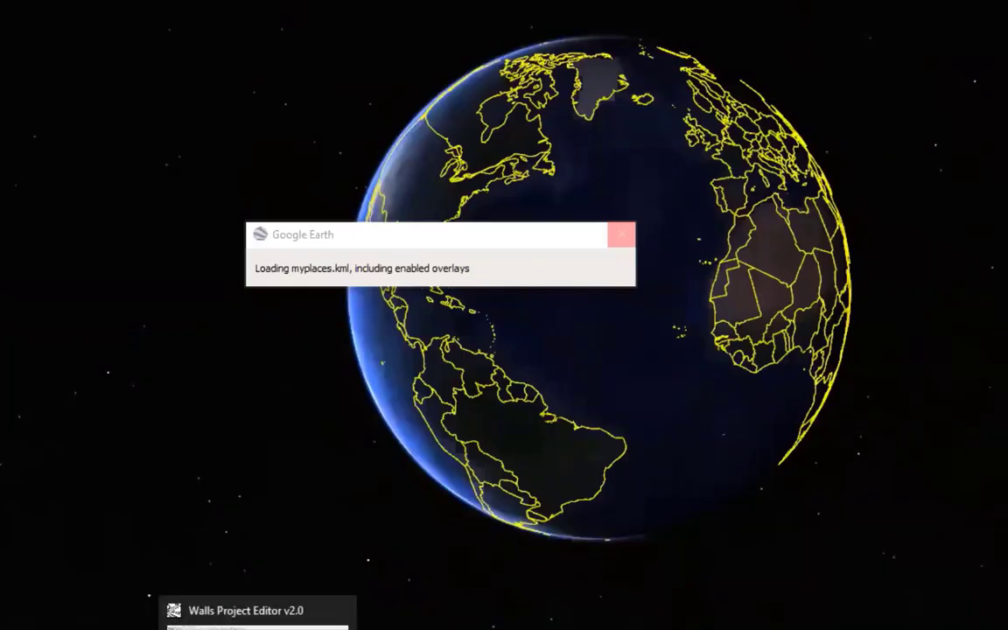